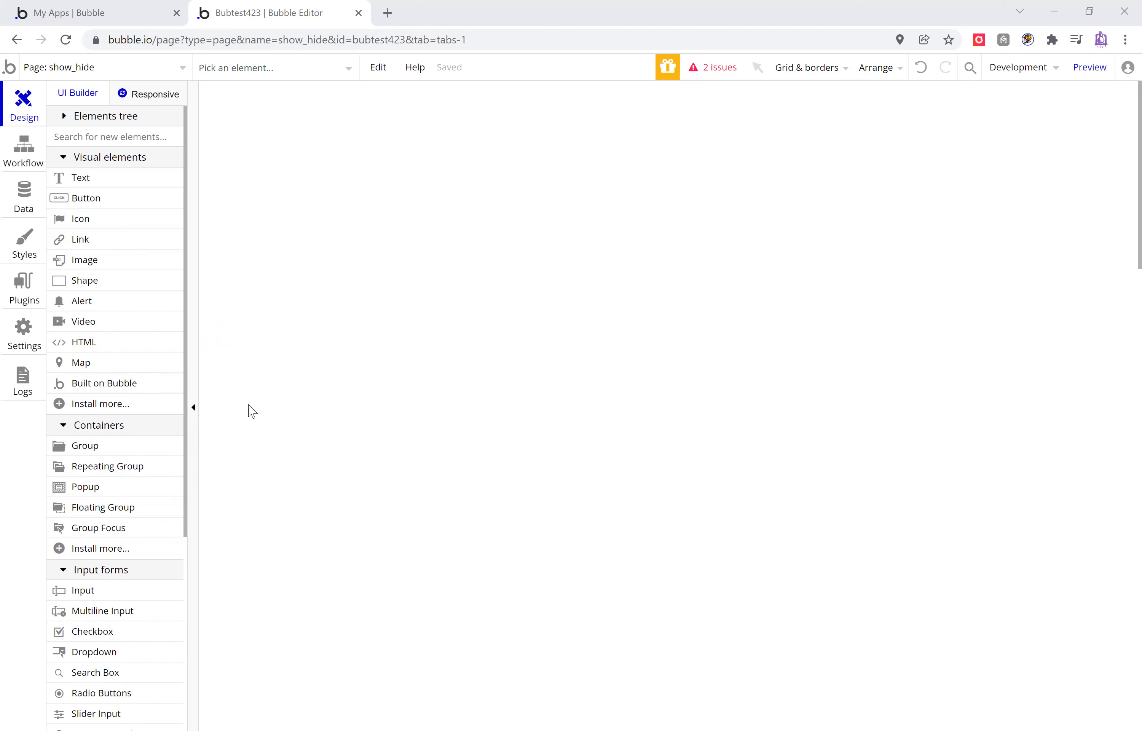
Add a button about 189 by 53 px near the page's upper-left corner and label it "show/hide".
{"action": "left_click", "coordinate": [101, 206]}
{"action": "left_click_drag", "start_coordinate": [366, 133], "coordinate": [510, 173]}
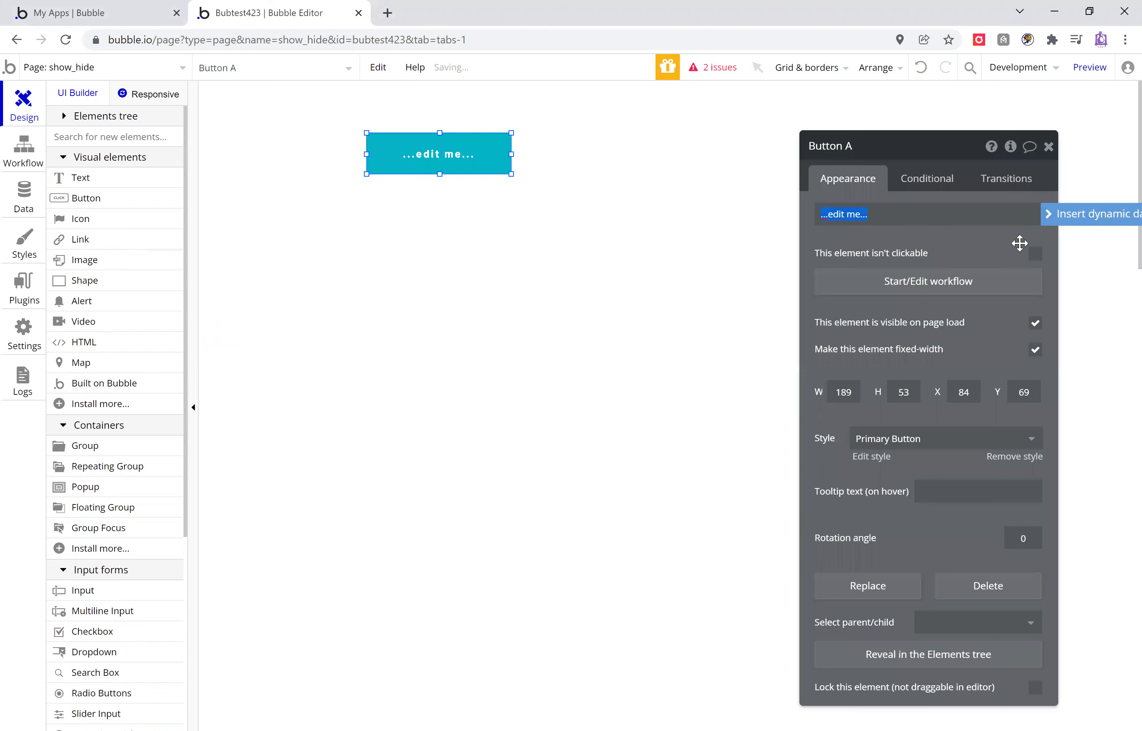
{"action": "type", "text": "show/hide"}
{"action": "left_click", "coordinate": [273, 293]}
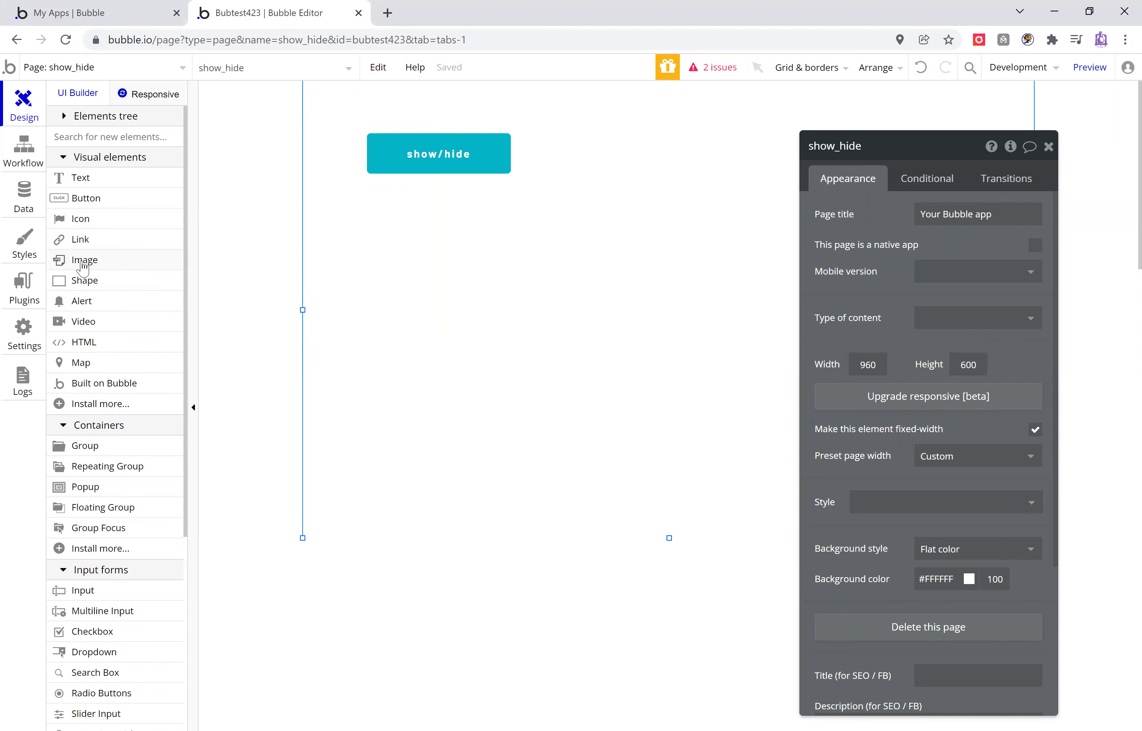
Draw a shape about 238 by 165 px below the show/hide button and color it dark red (#AB1B1B).
{"action": "left_click", "coordinate": [85, 280]}
{"action": "left_click_drag", "start_coordinate": [369, 199], "coordinate": [551, 325]}
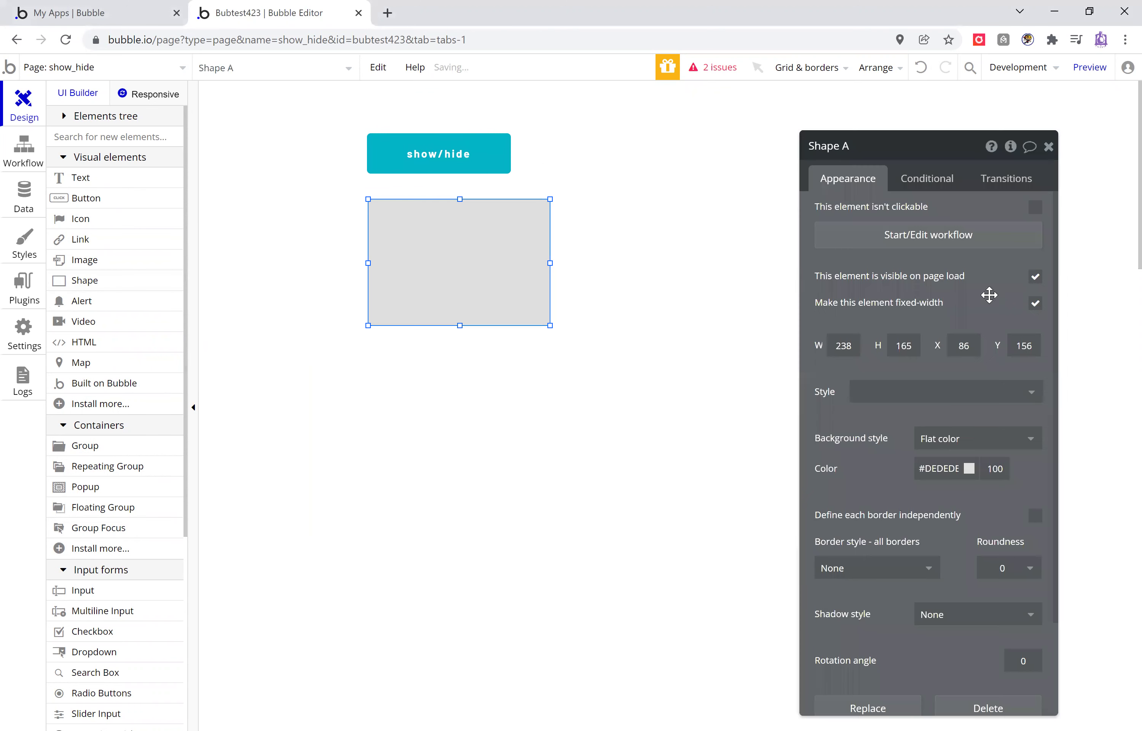
{"action": "left_click", "coordinate": [968, 472]}
{"action": "left_click", "coordinate": [941, 517]}
{"action": "left_click", "coordinate": [612, 413]}
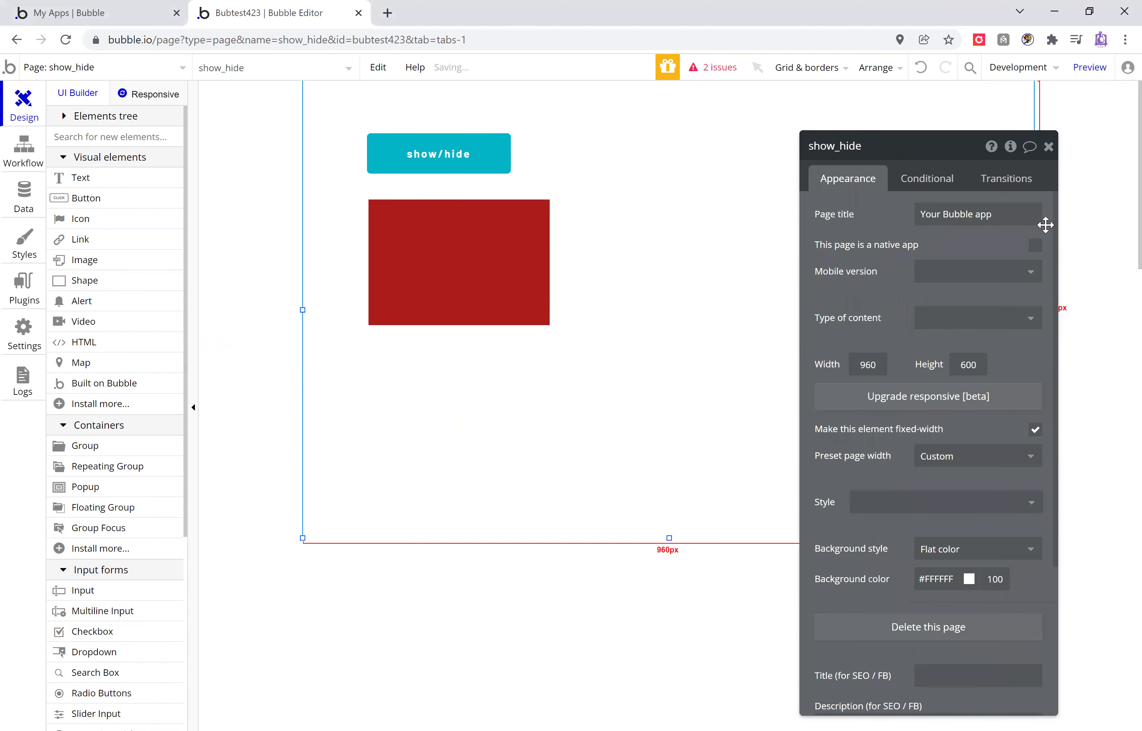
Move the red shape up and left to about X 65, Y 132 and rename it "Shape to hide1".
{"action": "left_click", "coordinate": [1049, 146]}
{"action": "left_click_drag", "start_coordinate": [403, 245], "coordinate": [381, 221]}
{"action": "double_click", "coordinate": [382, 221]}
{"action": "left_click", "coordinate": [882, 145]}
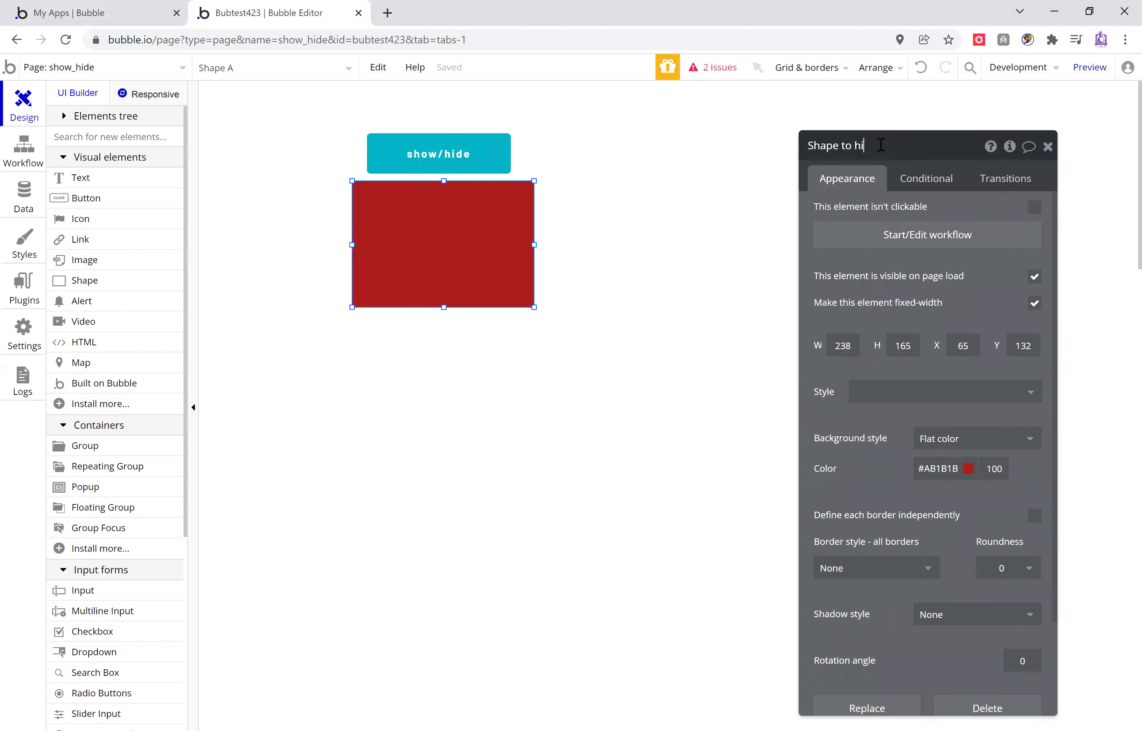
{"action": "left_click", "coordinate": [1048, 146]}
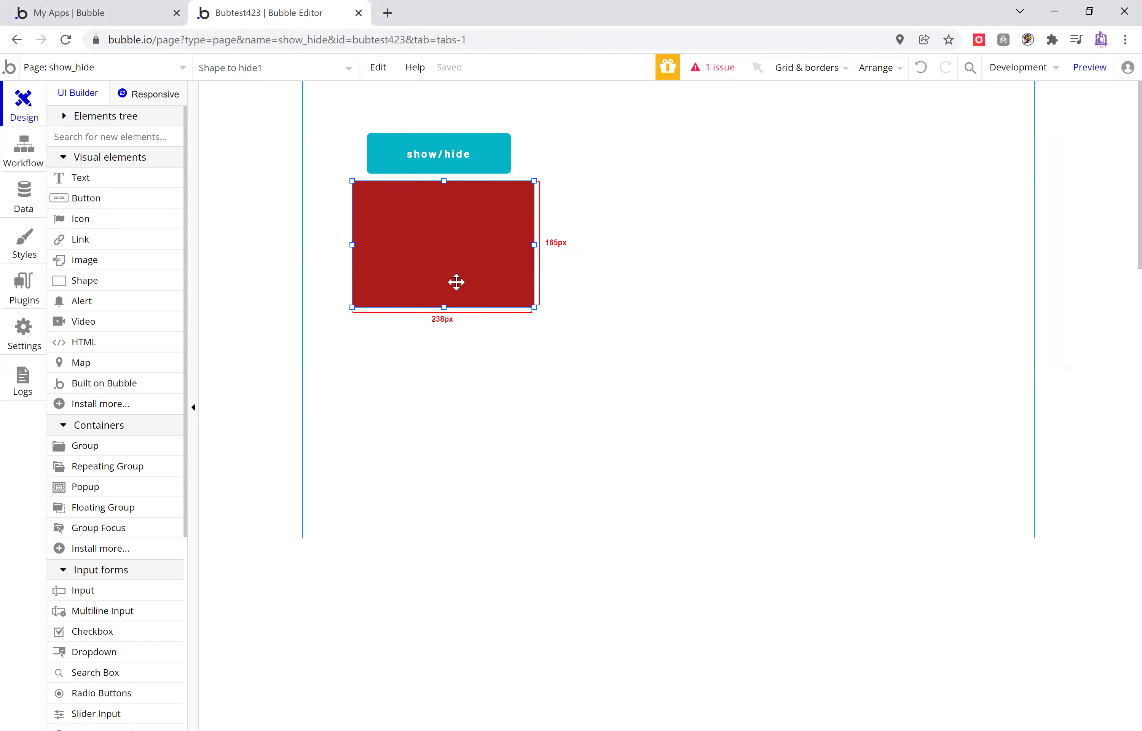
Duplicate the red shape, place the copy beside it at about X 378, Y 132, and rename it "Shape to hide2".
{"action": "key", "text": "ctrl+c"}
{"action": "key", "text": "ctrl+v"}
{"action": "left_click_drag", "start_coordinate": [510, 232], "coordinate": [691, 247]}
{"action": "double_click", "coordinate": [758, 210]}
{"action": "left_click", "coordinate": [944, 151]}
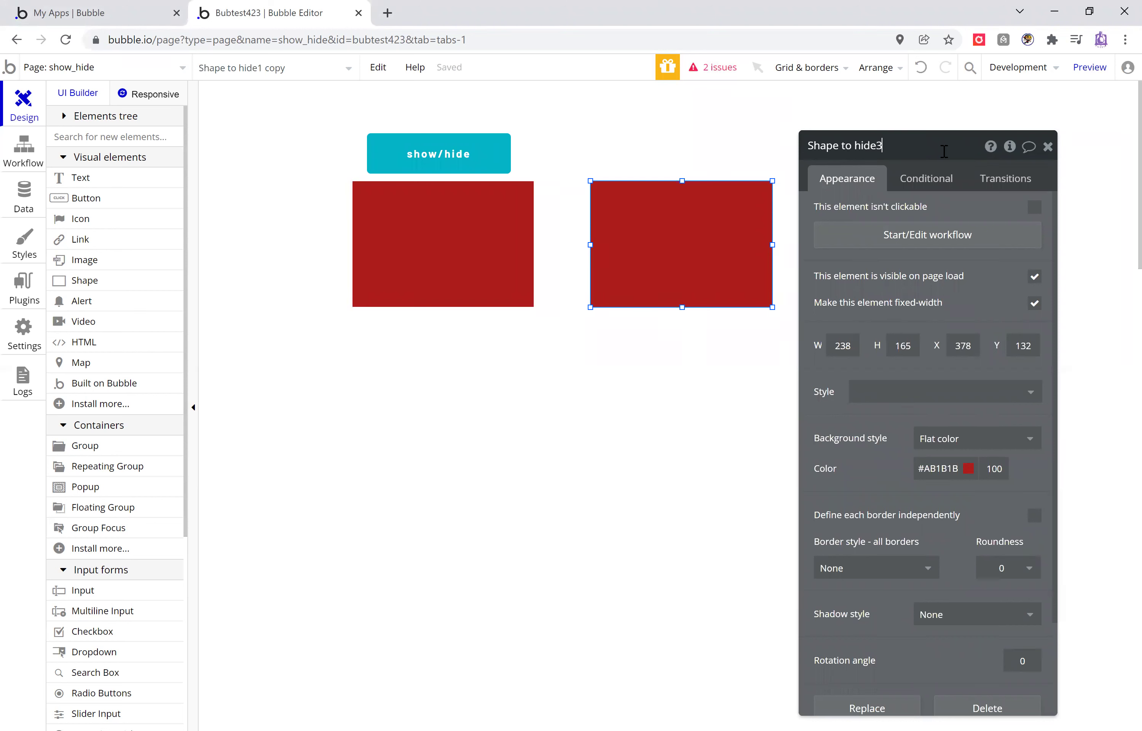
{"action": "type", "text": "2"}
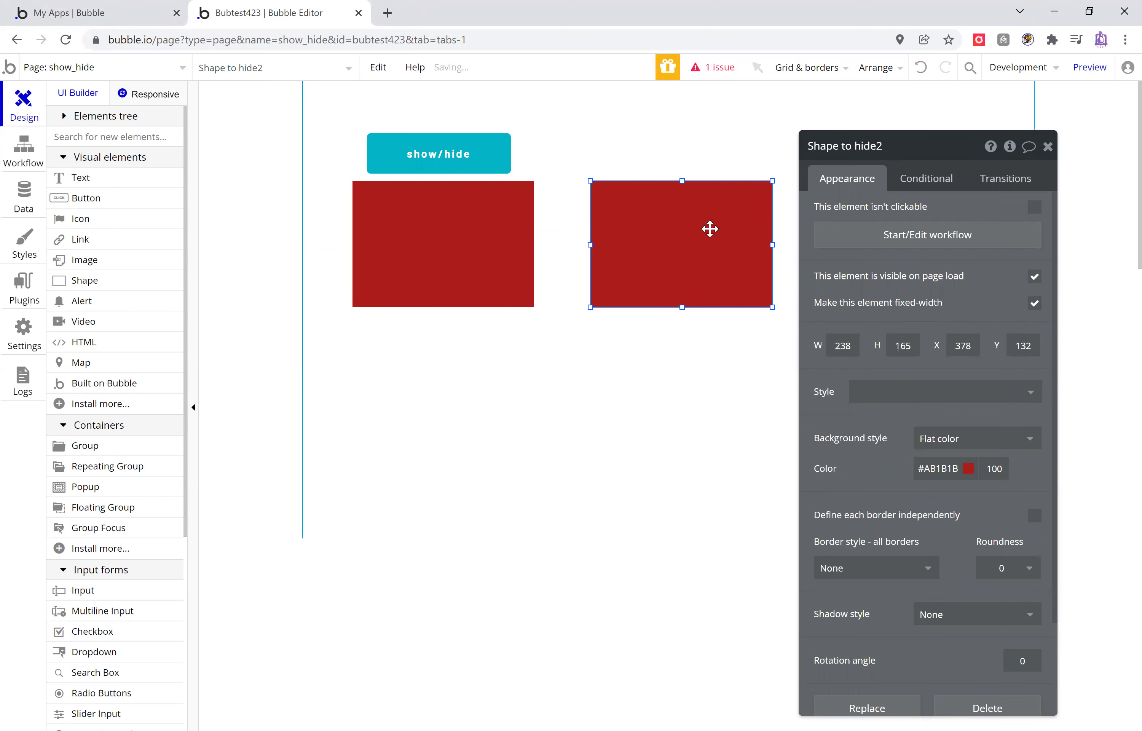
Change the color of Shape to hide2 to blue-violet (#3E19AB).
{"action": "left_click", "coordinate": [968, 473]}
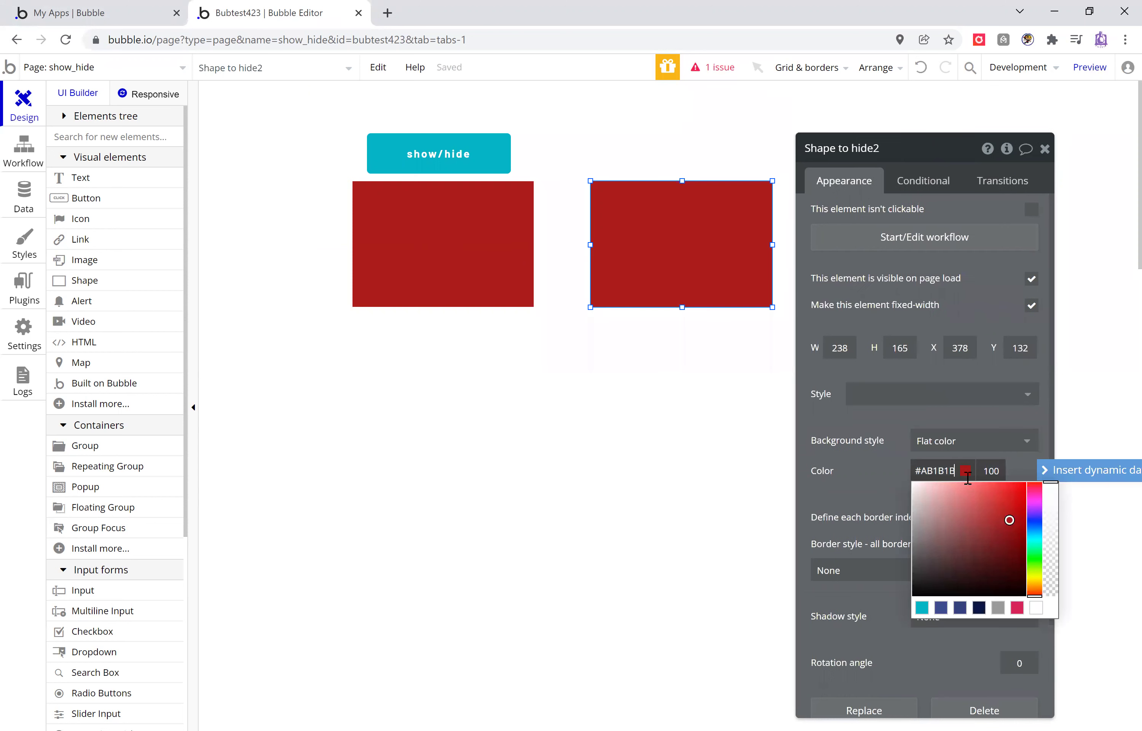
{"action": "left_click", "coordinate": [1033, 512]}
{"action": "left_click", "coordinate": [627, 339]}
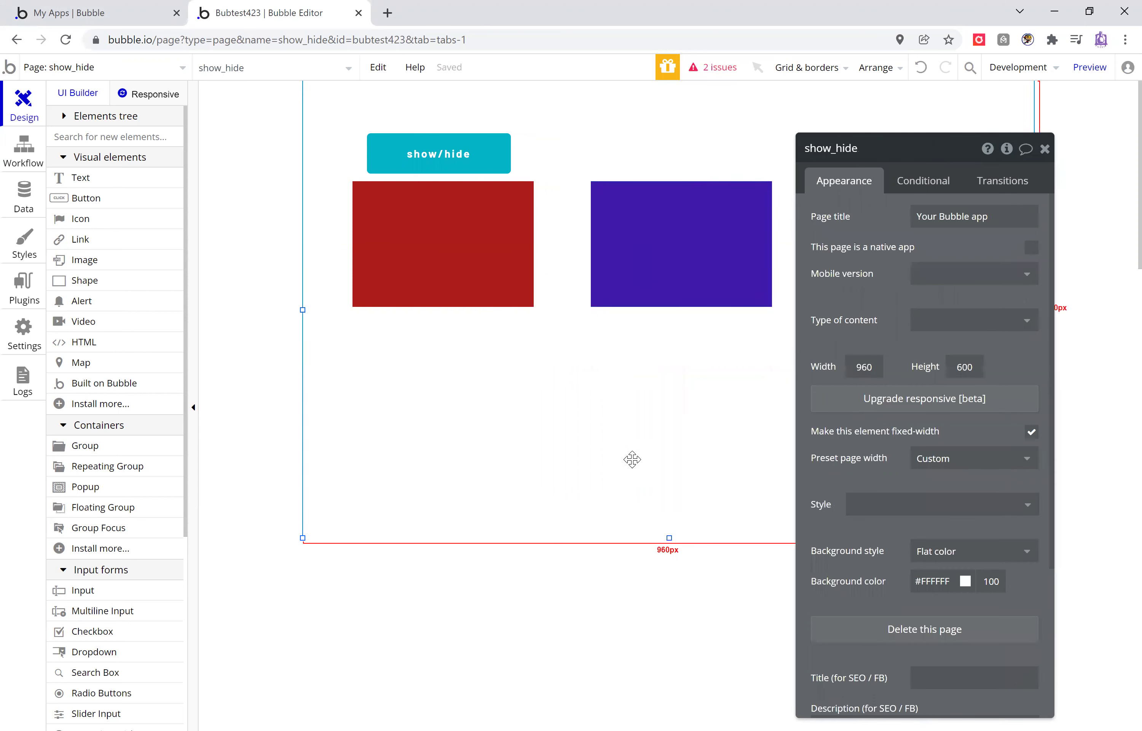
Duplicate the blue-violet shape to about X 676, Y 132, and recolor the copy magenta (#AB1897).
{"action": "left_click", "coordinate": [693, 251]}
{"action": "key", "text": "ctrl+v"}
{"action": "left_click_drag", "start_coordinate": [744, 229], "coordinate": [964, 225]}
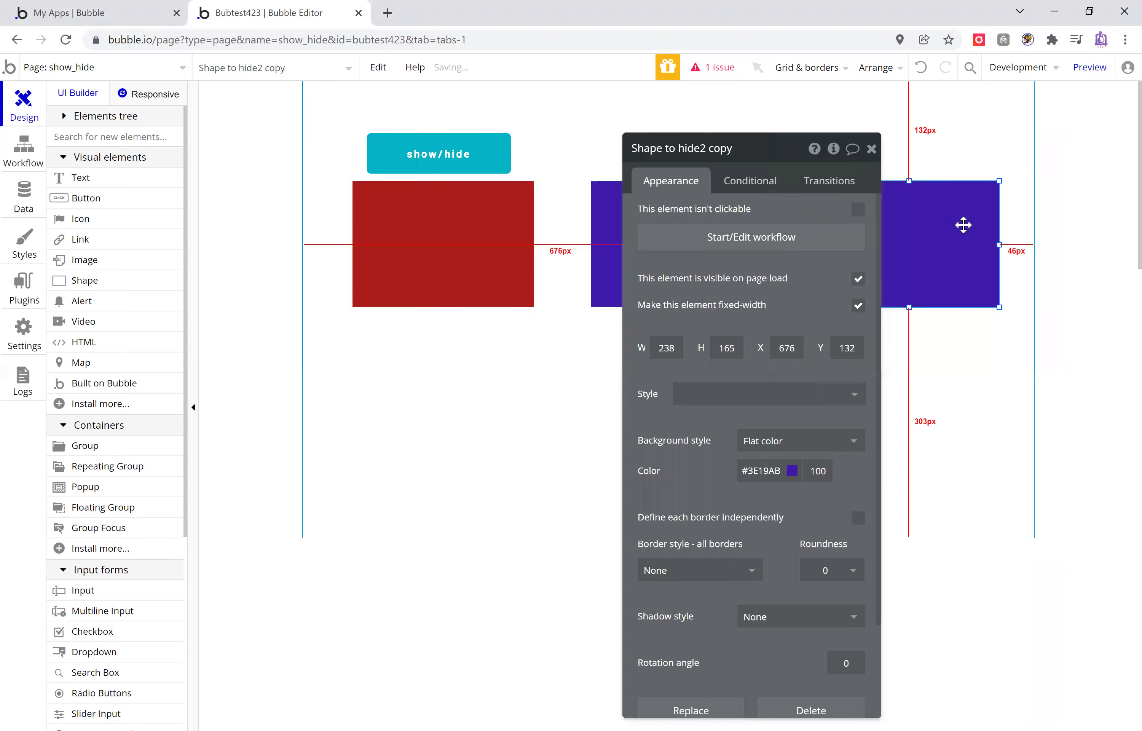
{"action": "left_click", "coordinate": [705, 470]}
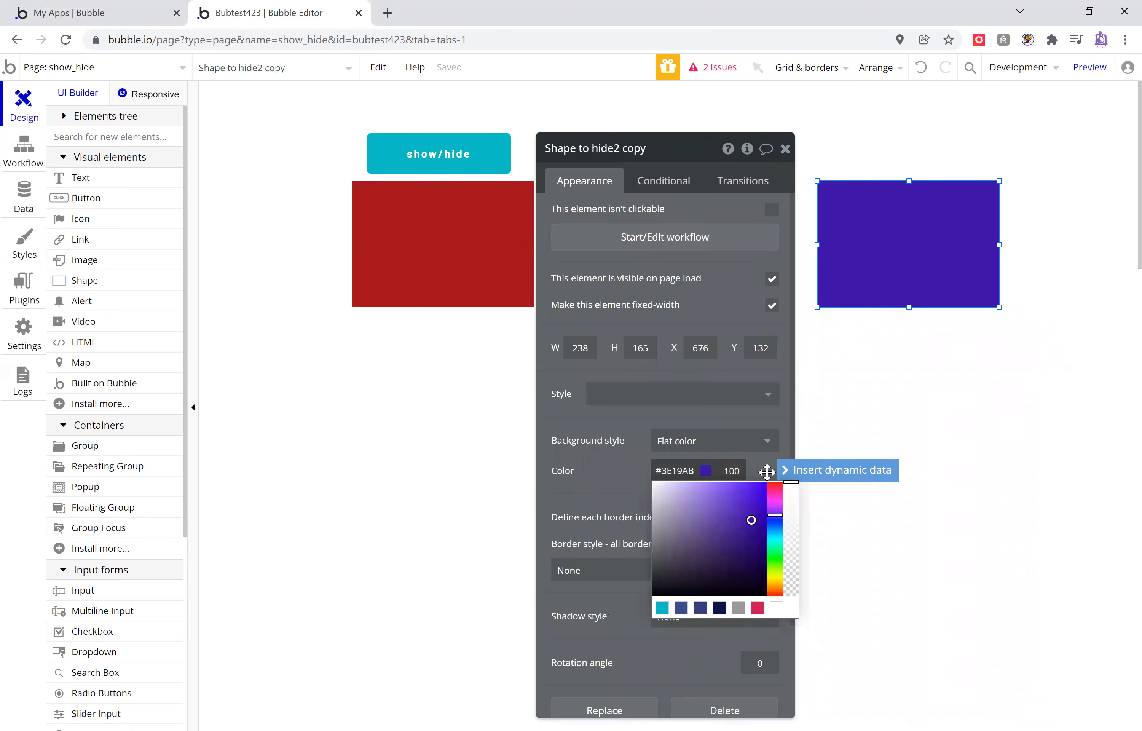
{"action": "left_click_drag", "start_coordinate": [776, 492], "coordinate": [778, 497]}
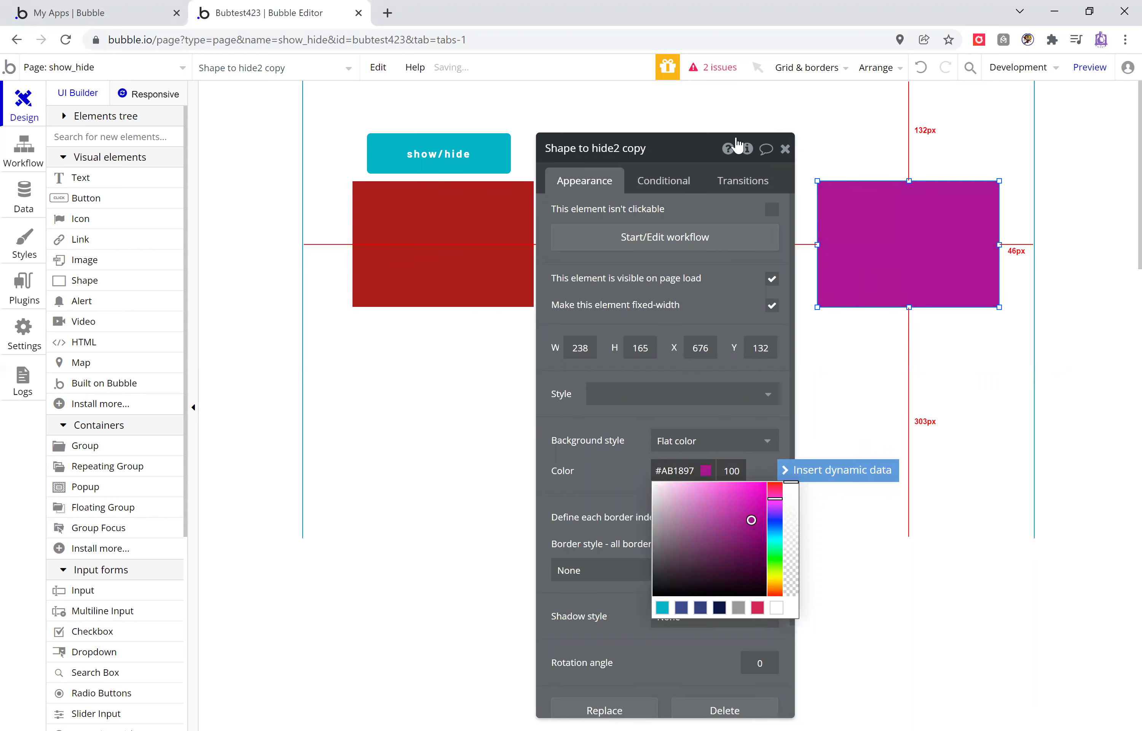
Rename the magenta shape "Shape to hide3" and close its properties.
{"action": "left_click", "coordinate": [670, 147]}
{"action": "double_click", "coordinate": [669, 147]}
{"action": "key", "text": "BackSpace"}
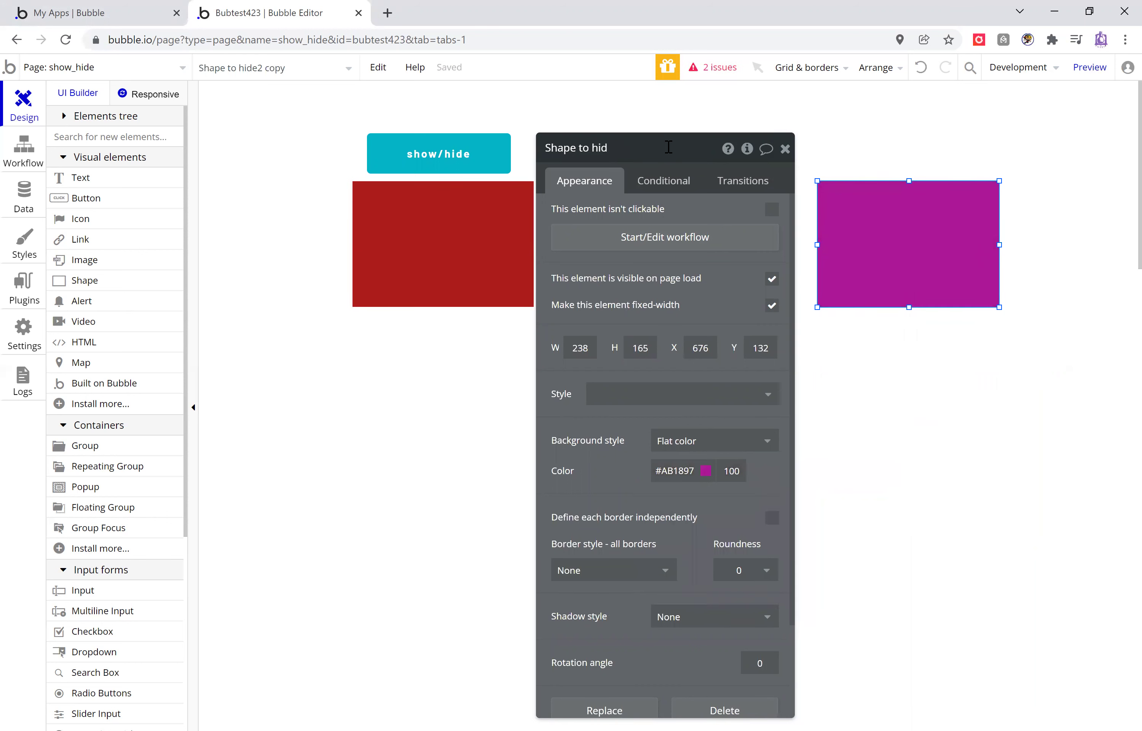
{"action": "type", "text": "3"}
{"action": "left_click", "coordinate": [785, 149]}
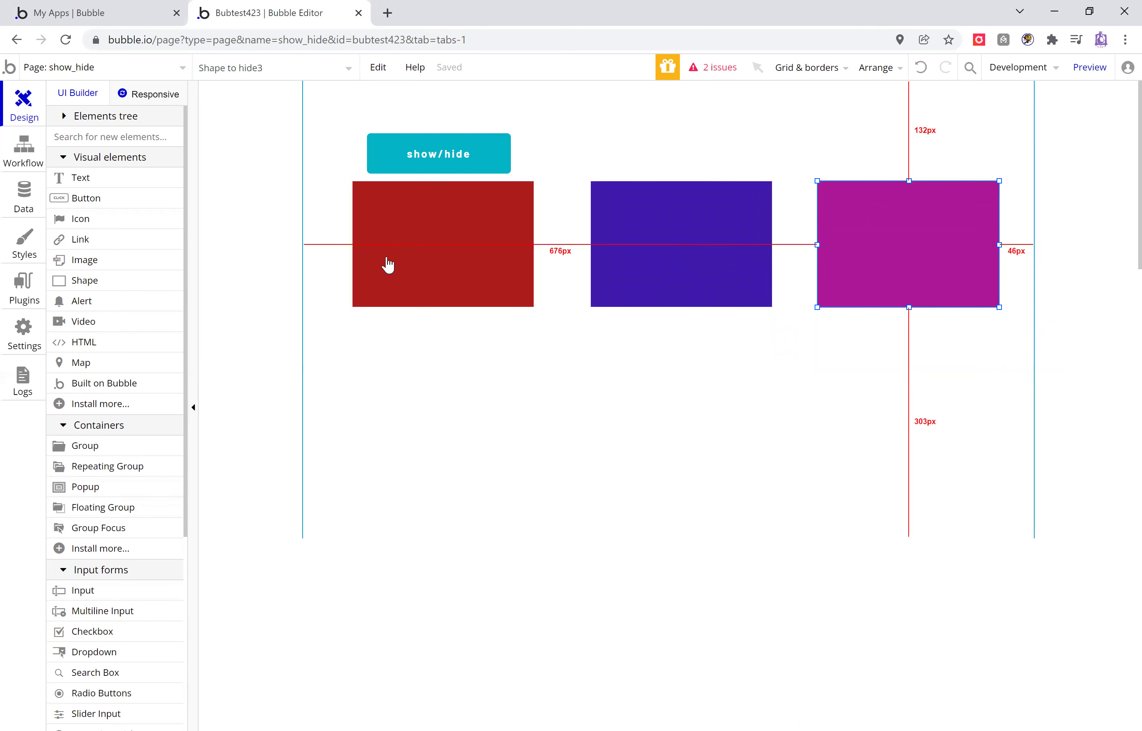
Add a checkbox labeled "Has access" and position it just above the blue-violet shape.
{"action": "scroll", "coordinate": [111, 557], "scroll_direction": "down", "scroll_amount": 1}
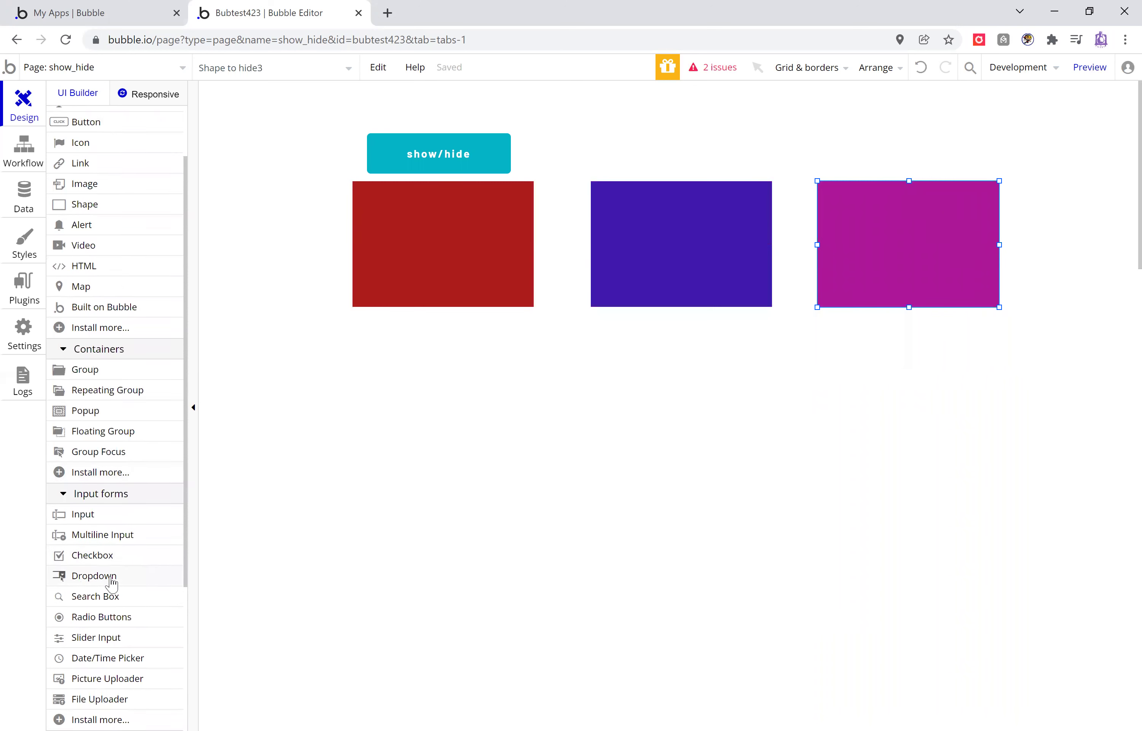
{"action": "scroll", "coordinate": [111, 584], "scroll_direction": "down", "scroll_amount": 1}
{"action": "left_click", "coordinate": [97, 479]}
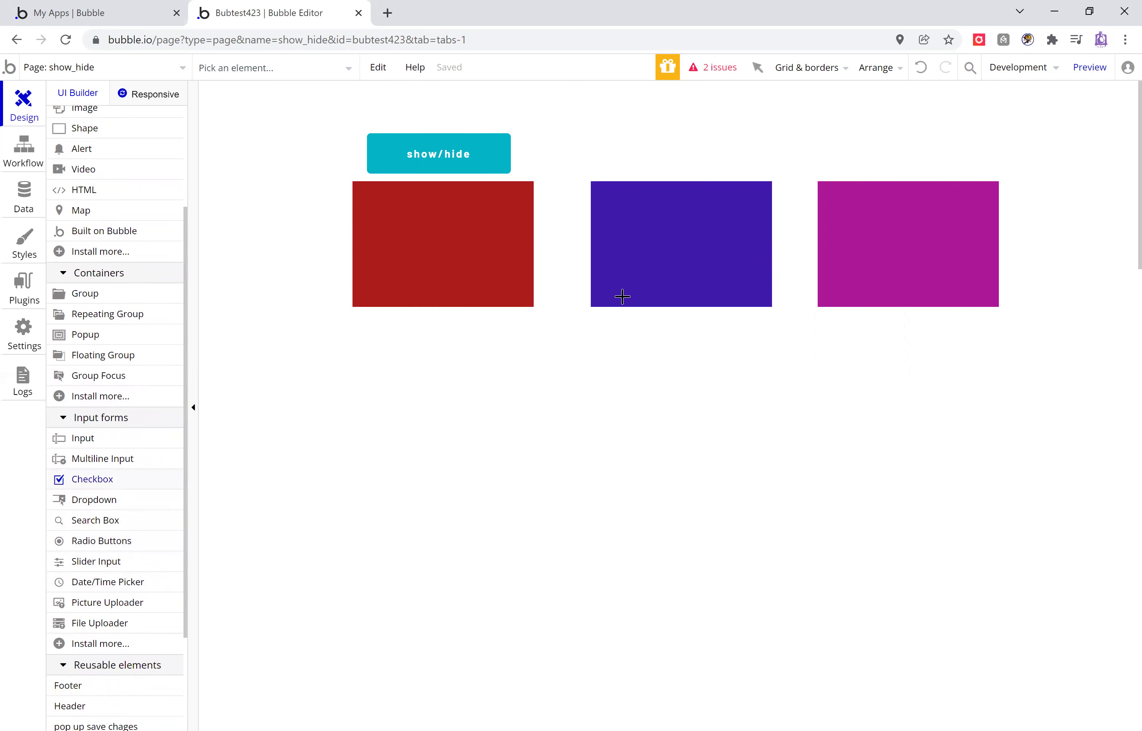
{"action": "left_click", "coordinate": [632, 142]}
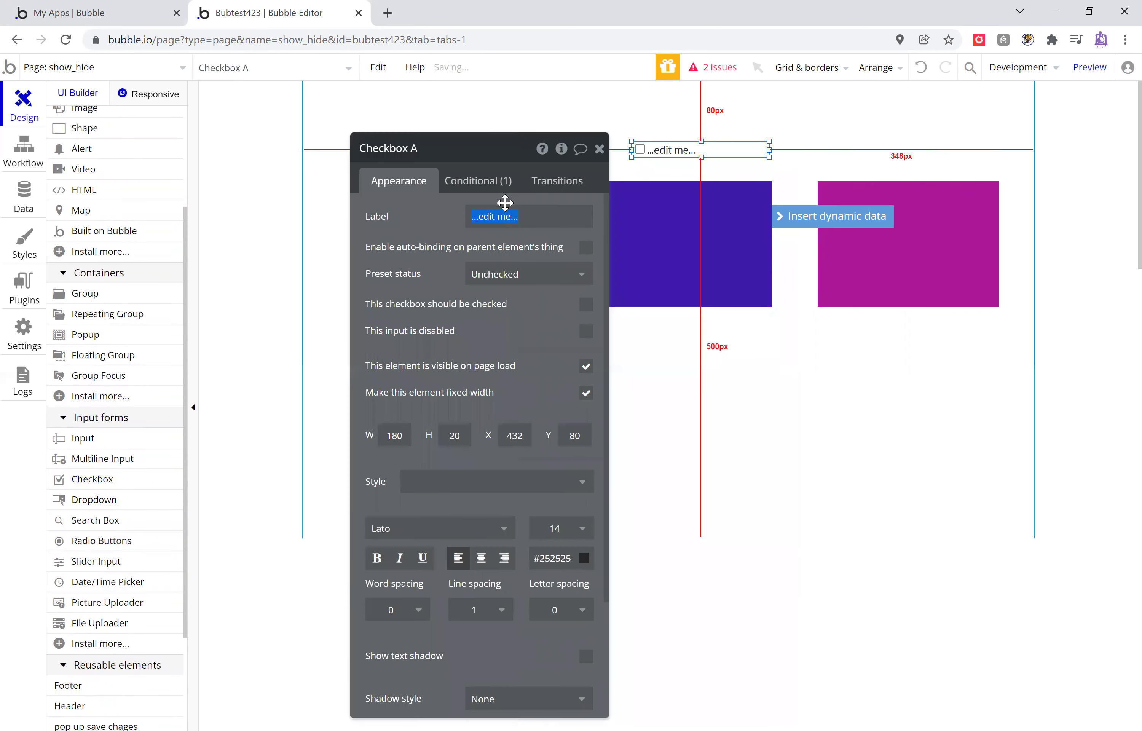
{"action": "type", "text": "Has access"}
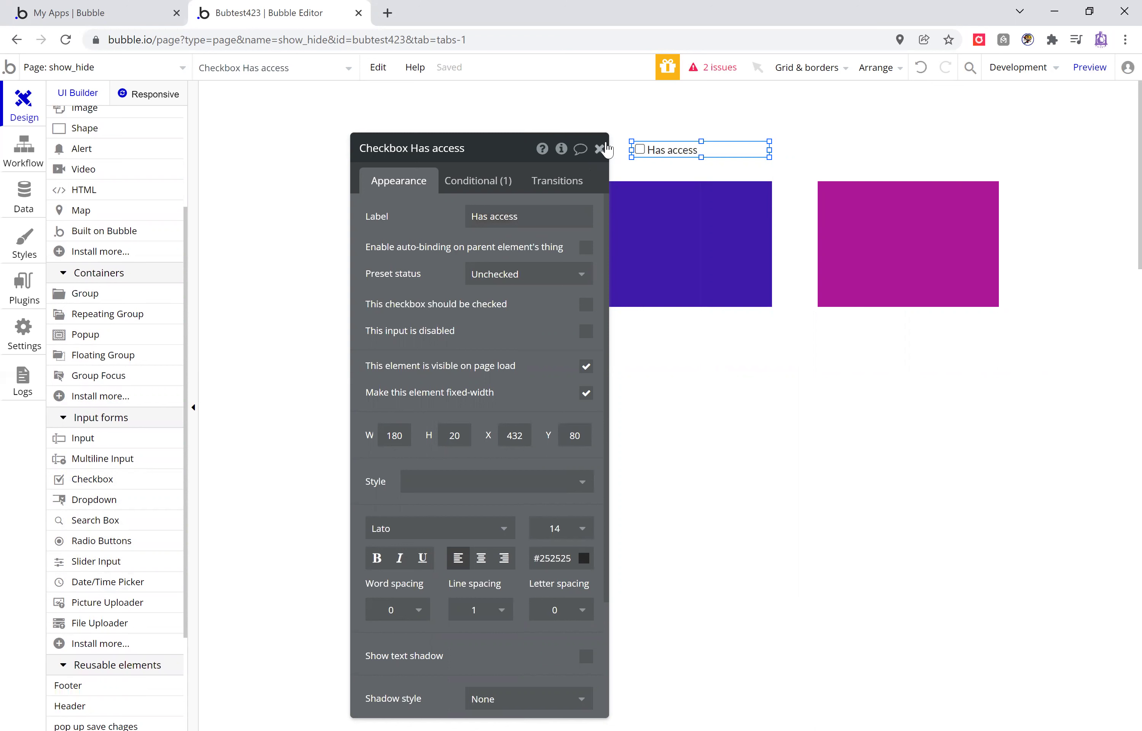
{"action": "left_click", "coordinate": [600, 149]}
{"action": "left_click_drag", "start_coordinate": [723, 149], "coordinate": [703, 158]}
{"action": "left_click", "coordinate": [462, 471]}
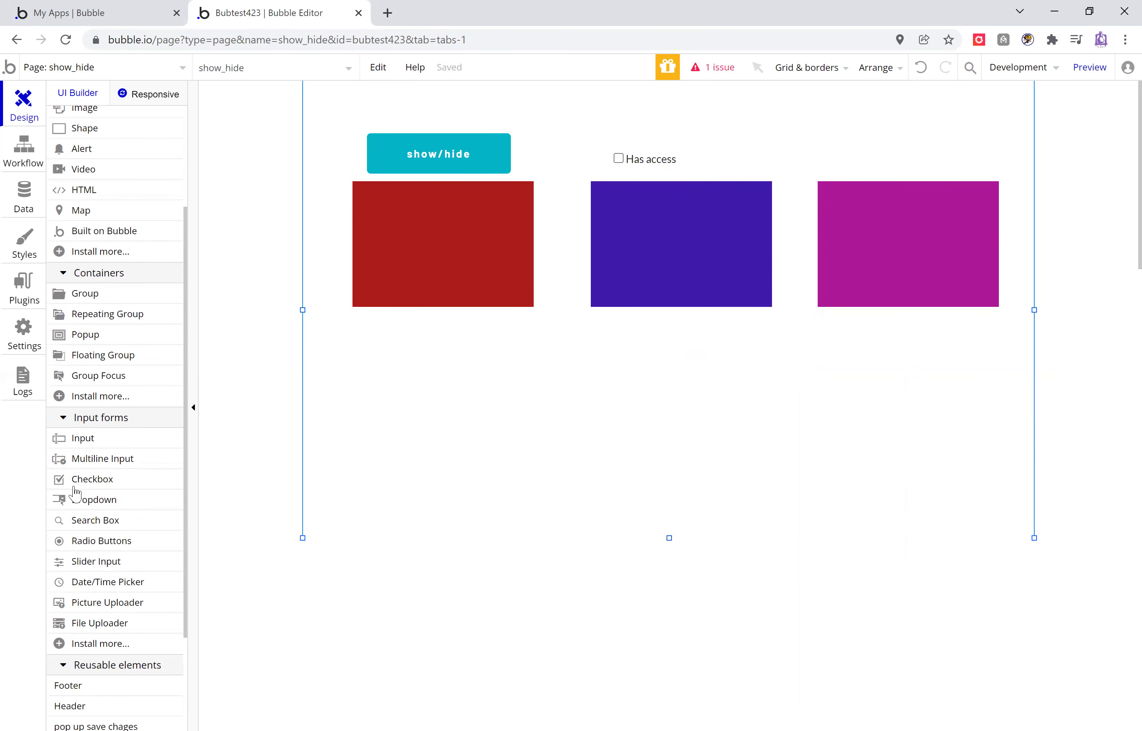
Add a dropdown about 204 by 30 px directly above the Has access checkbox.
{"action": "left_click", "coordinate": [92, 500]}
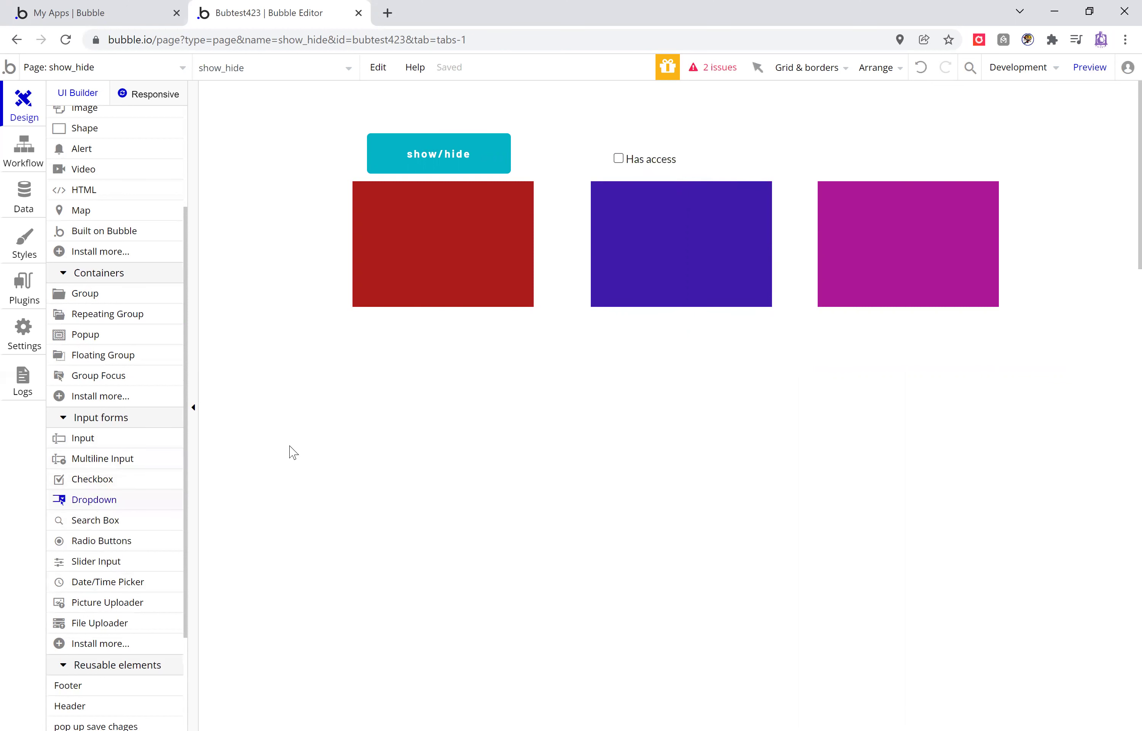
{"action": "mouse_move", "coordinate": [702, 133]}
{"action": "left_mouse_down"}
{"action": "mouse_move", "coordinate": [783, 133]}
{"action": "mouse_move", "coordinate": [706, 136]}
{"action": "left_mouse_up"}
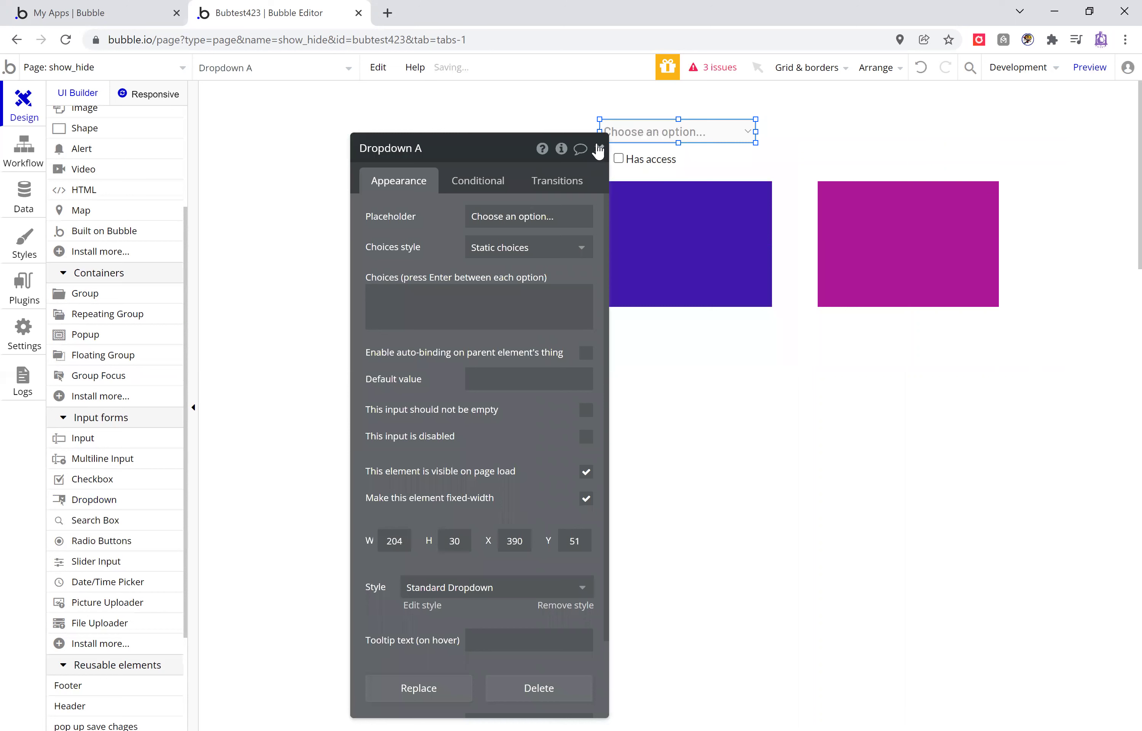
{"action": "left_click", "coordinate": [594, 151]}
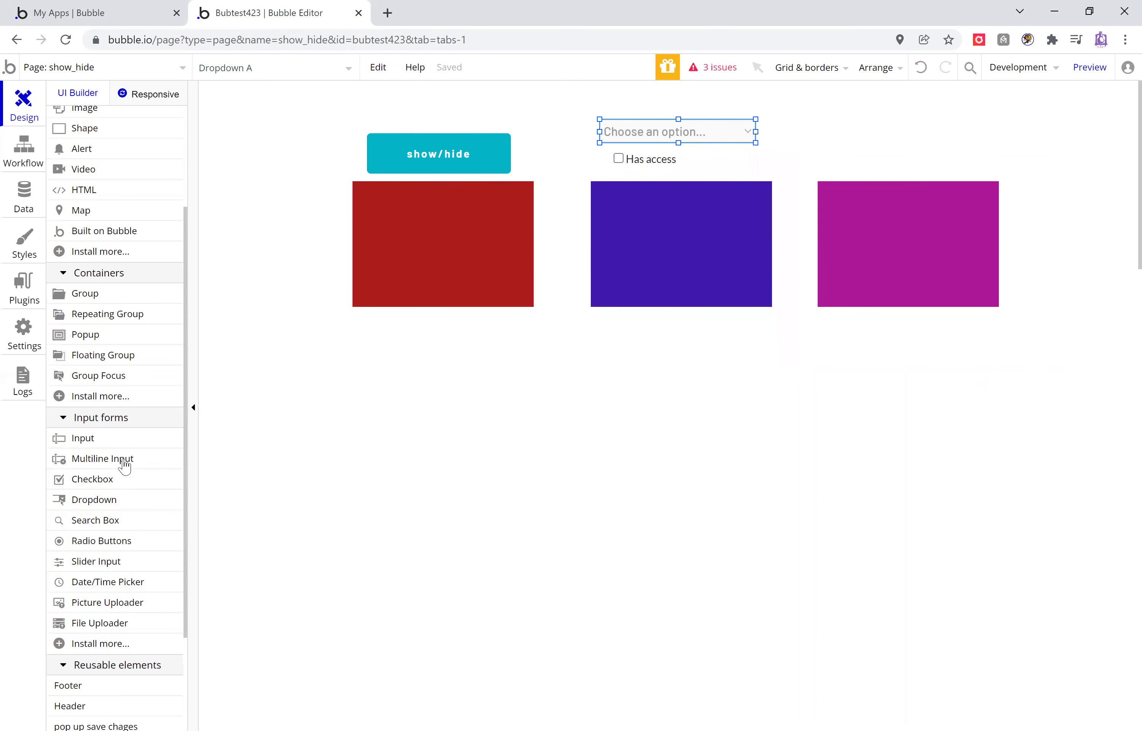
Add a text element reading Is on a "Thing" above the magenta shape.
{"action": "scroll", "coordinate": [89, 473], "scroll_direction": "up", "scroll_amount": 2}
{"action": "scroll", "coordinate": [110, 215], "scroll_direction": "up", "scroll_amount": 1}
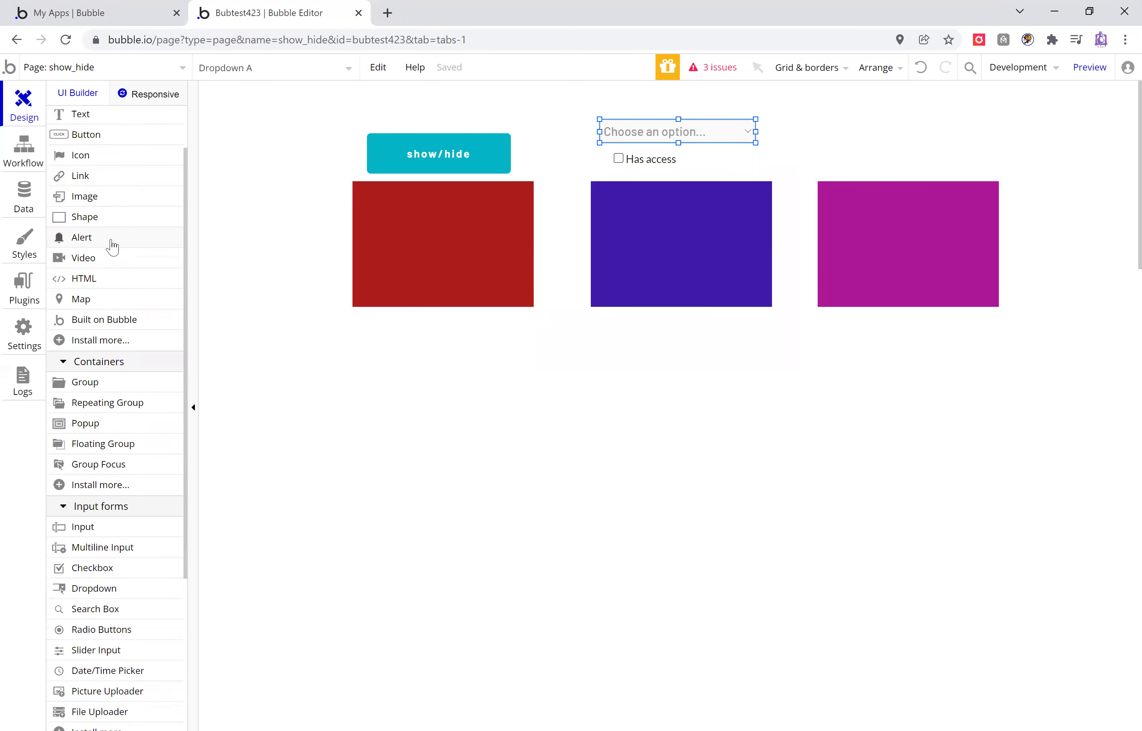
{"action": "scroll", "coordinate": [109, 211], "scroll_direction": "up", "scroll_amount": 2}
{"action": "left_click", "coordinate": [102, 181]}
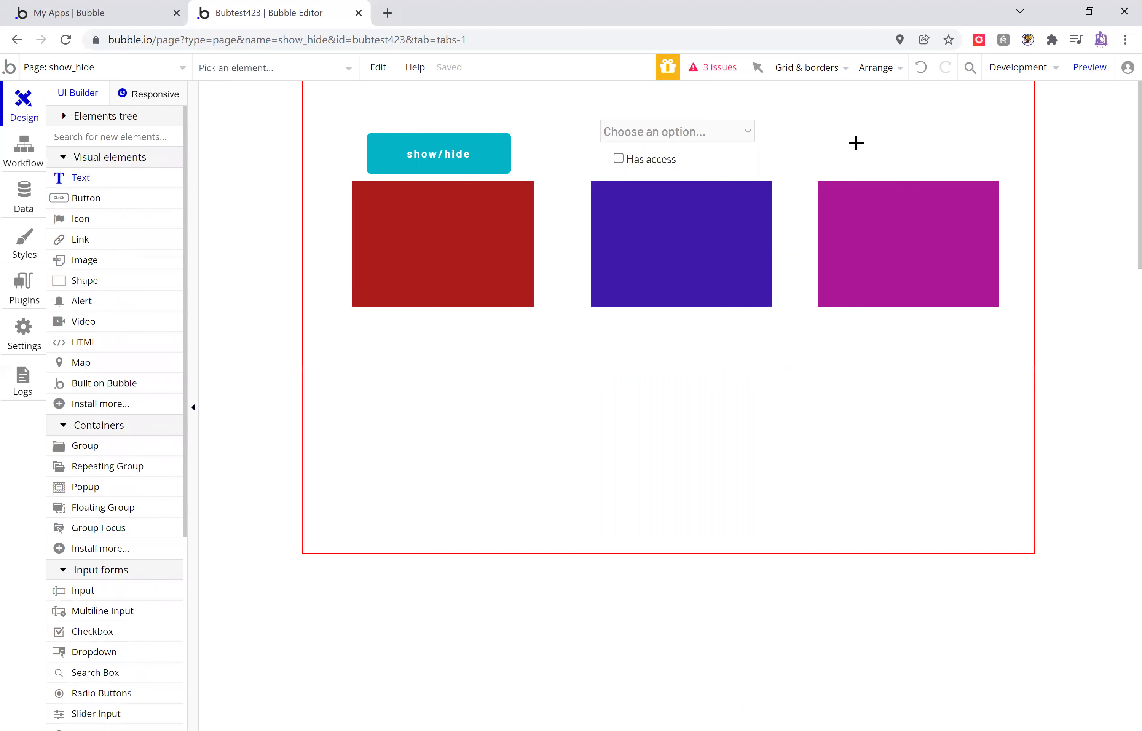
{"action": "left_click", "coordinate": [831, 131]}
{"action": "type", "text": "Is on a \"Thing"}
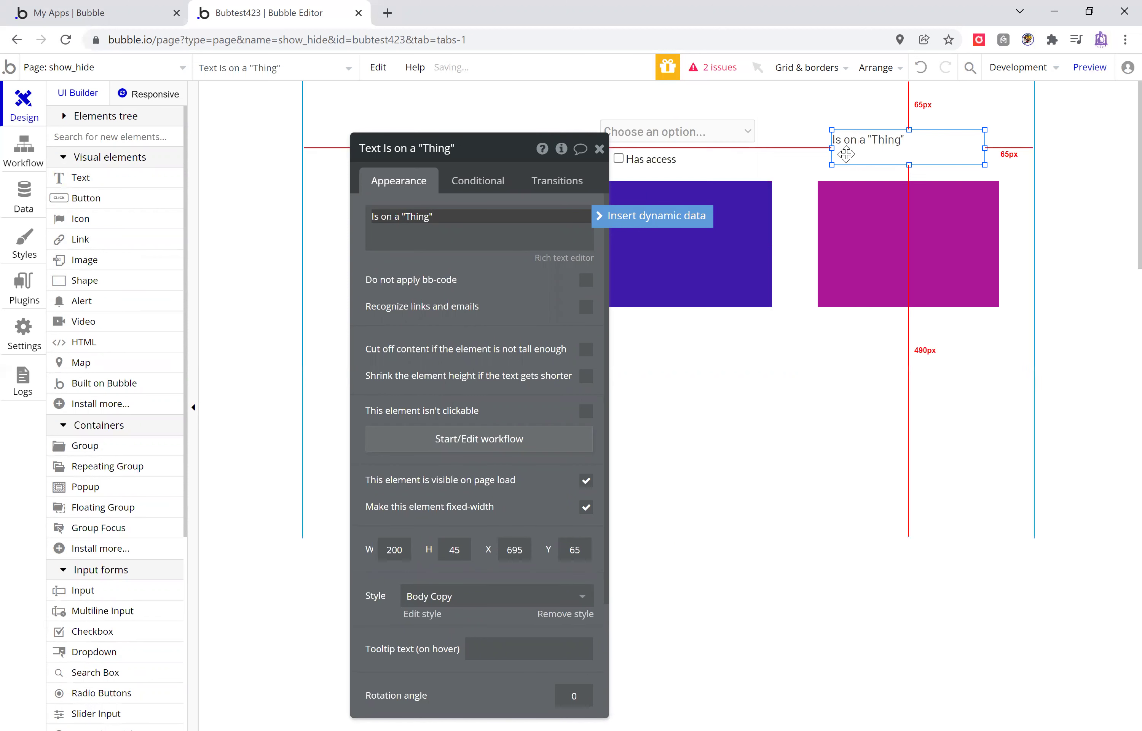
{"action": "left_click", "coordinate": [599, 150]}
{"action": "left_click", "coordinate": [599, 149]}
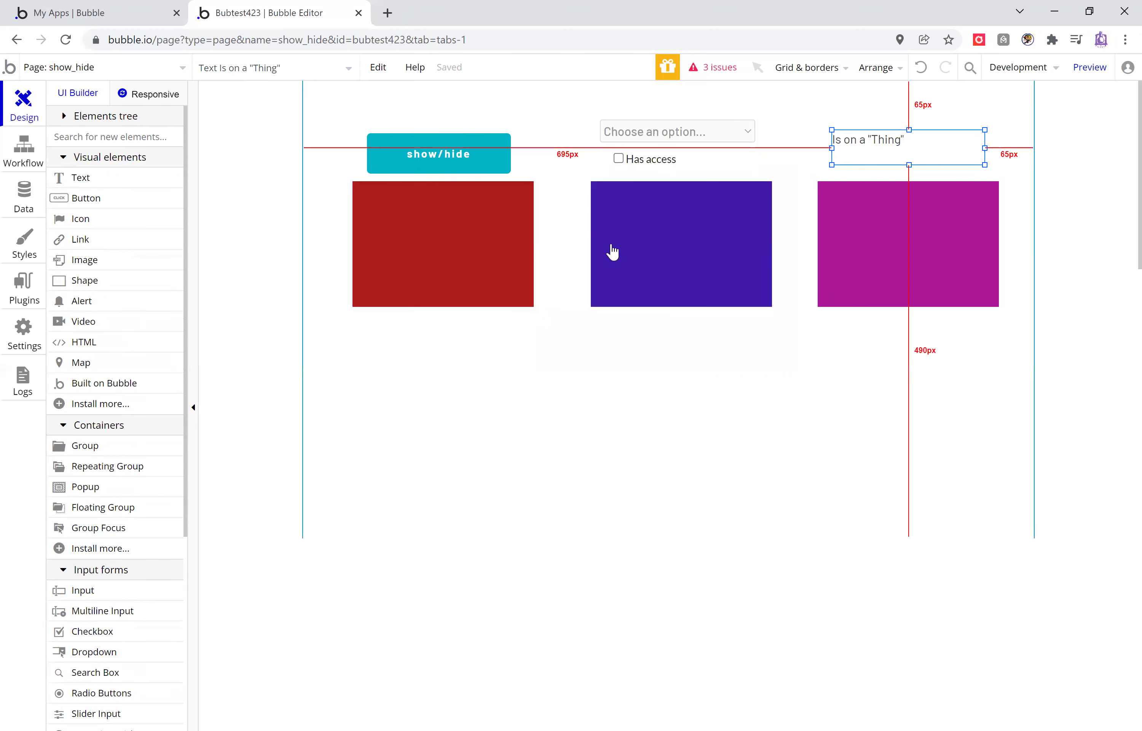
{"action": "left_click", "coordinate": [1071, 242]}
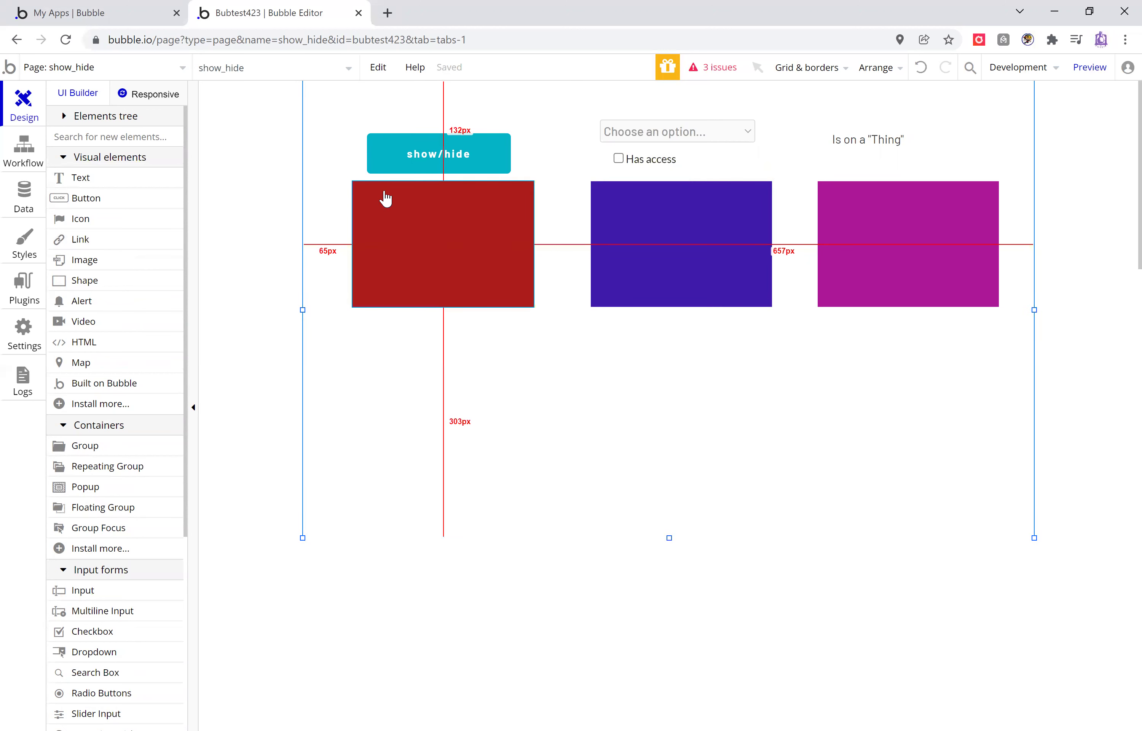
Create a click workflow for the show/hide button with a Toggle action on Shape to hide1.
{"action": "double_click", "coordinate": [397, 152]}
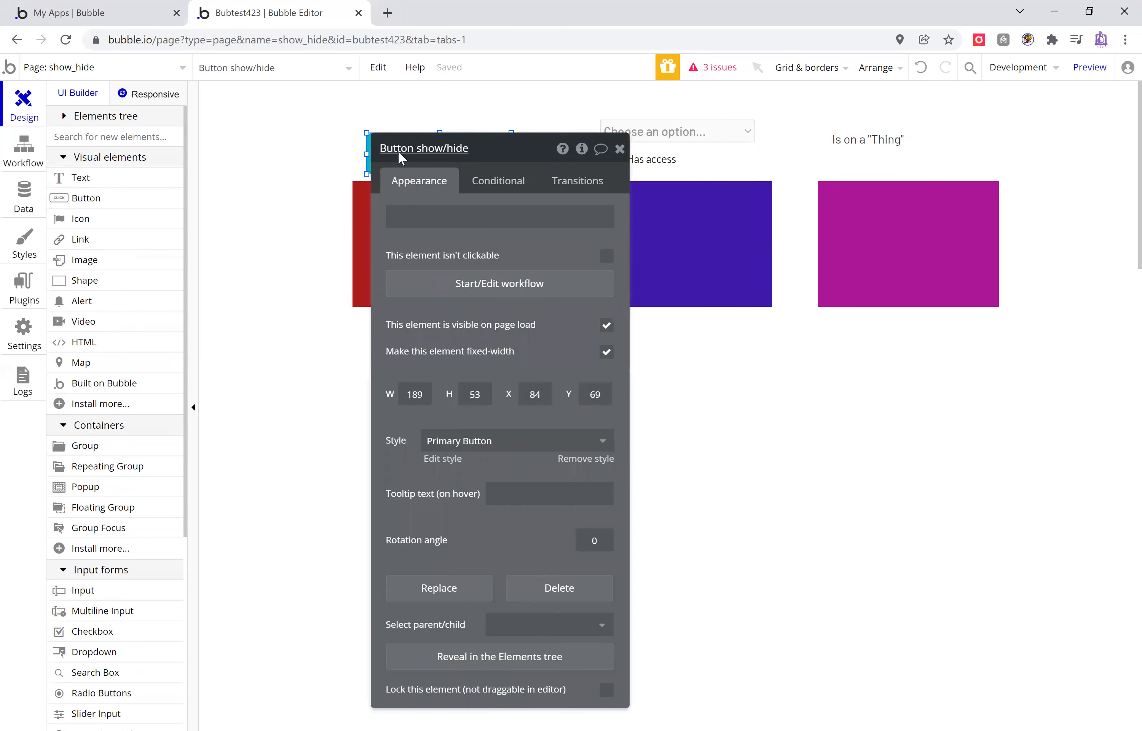
{"action": "left_click", "coordinate": [577, 287]}
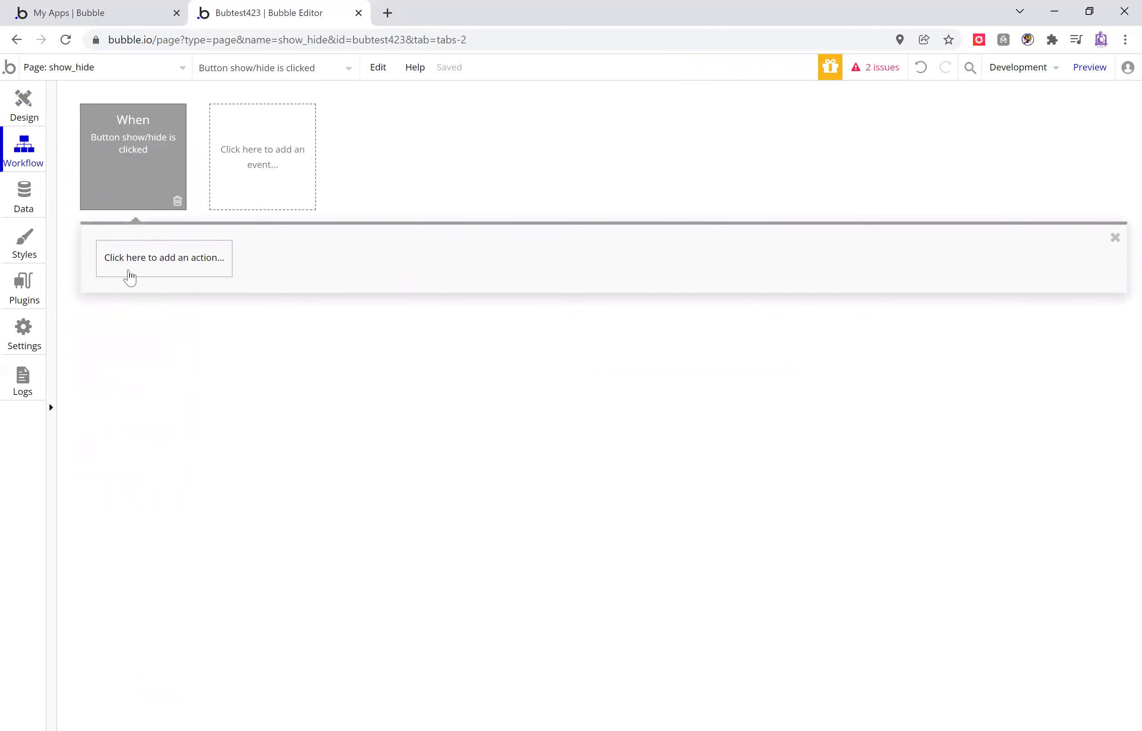
{"action": "left_click", "coordinate": [130, 277]}
{"action": "mouse_move", "coordinate": [159, 473]}
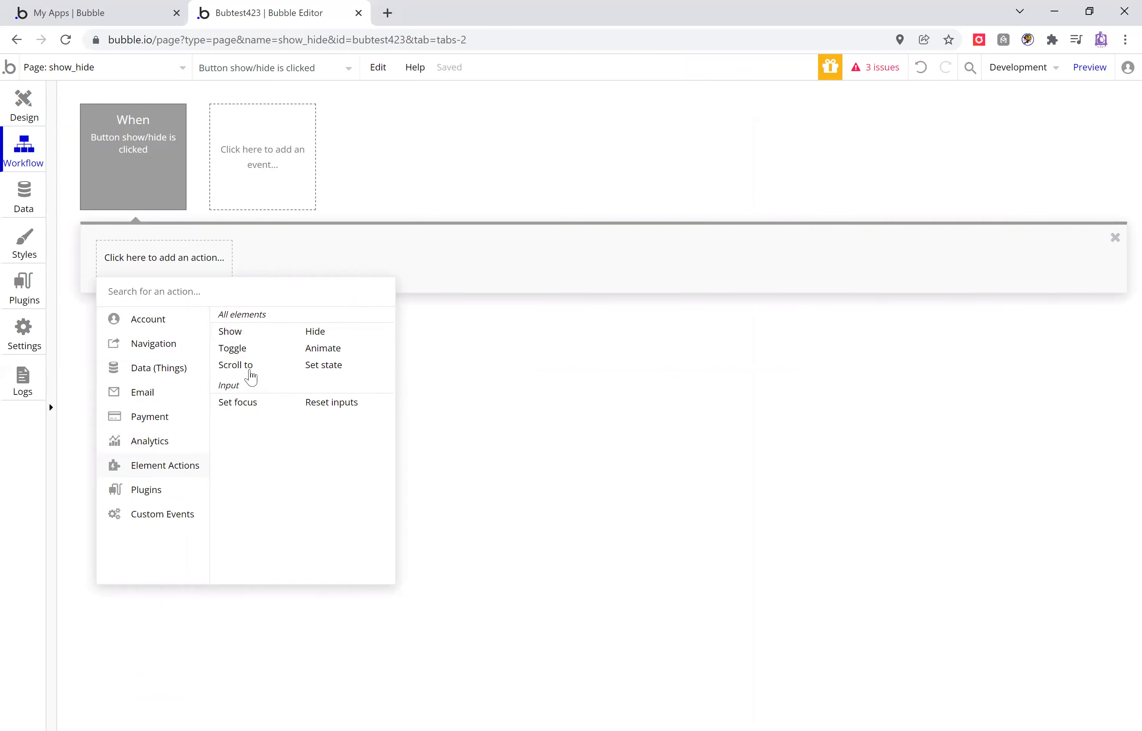
{"action": "left_click", "coordinate": [244, 358]}
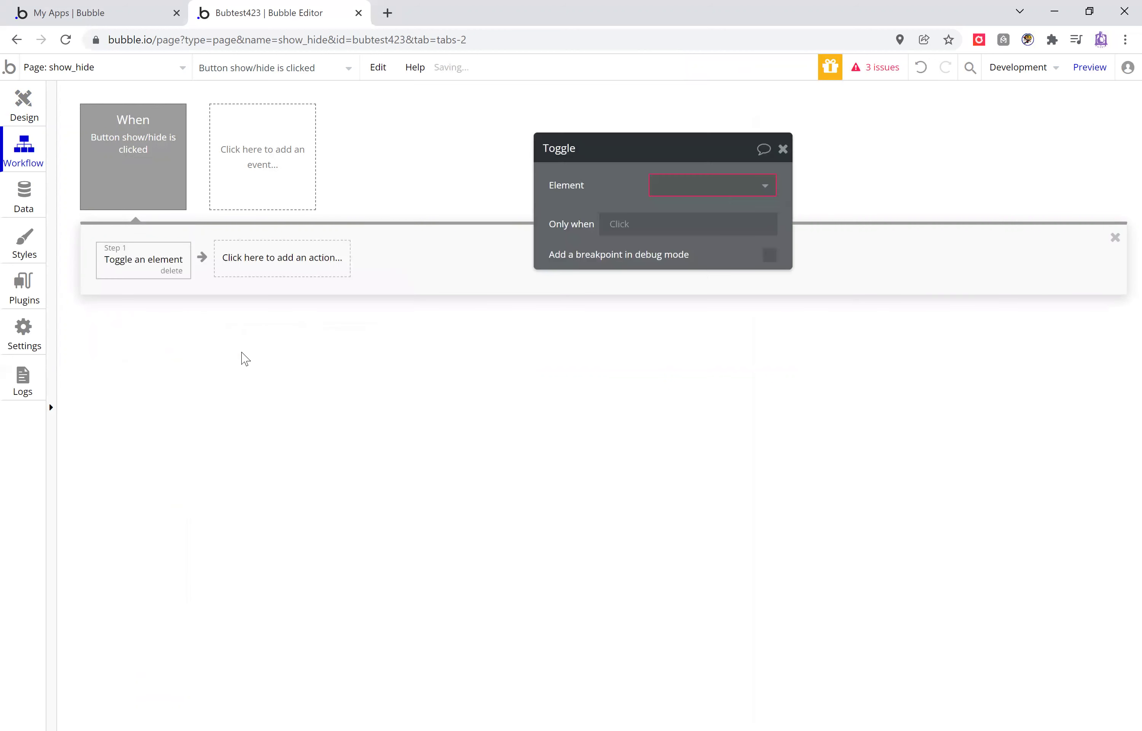
{"action": "left_click", "coordinate": [693, 185]}
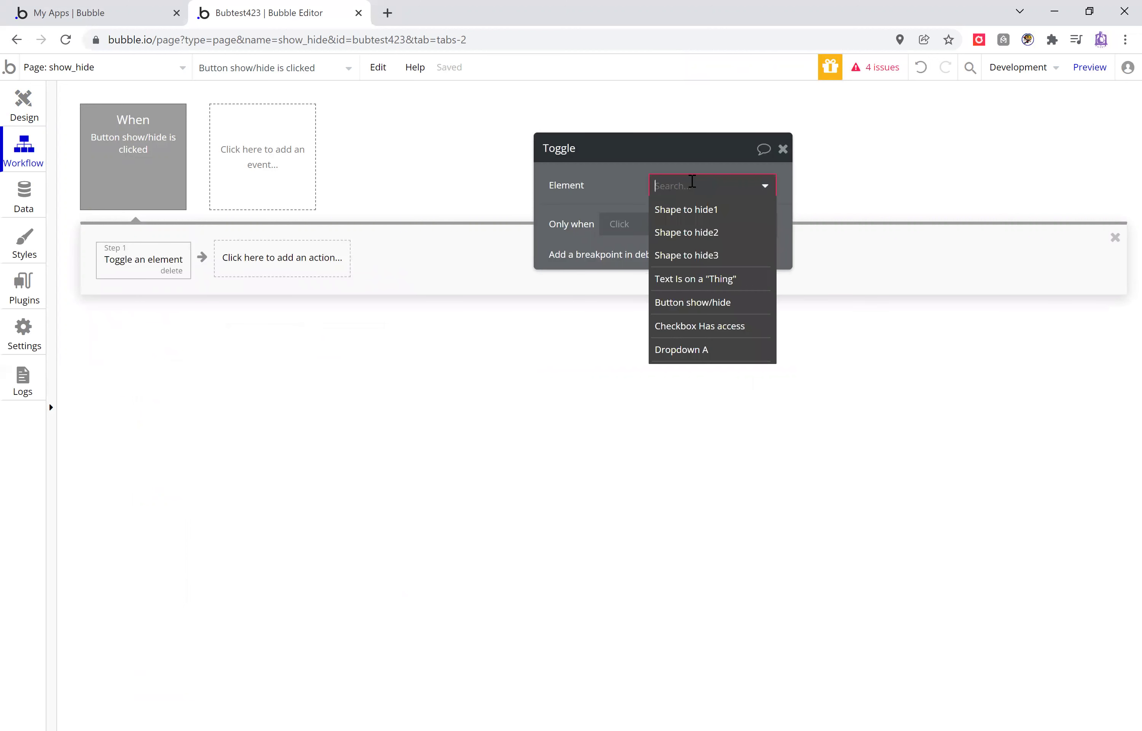
{"action": "left_click", "coordinate": [701, 218]}
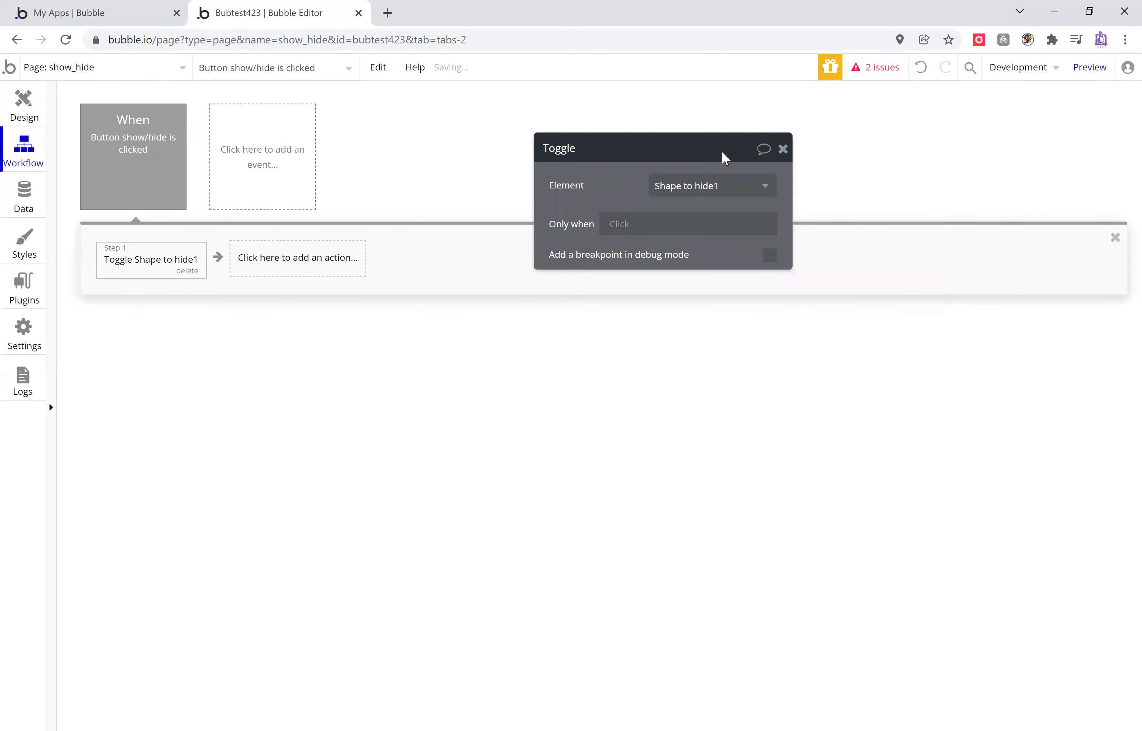
{"action": "left_click", "coordinate": [783, 150]}
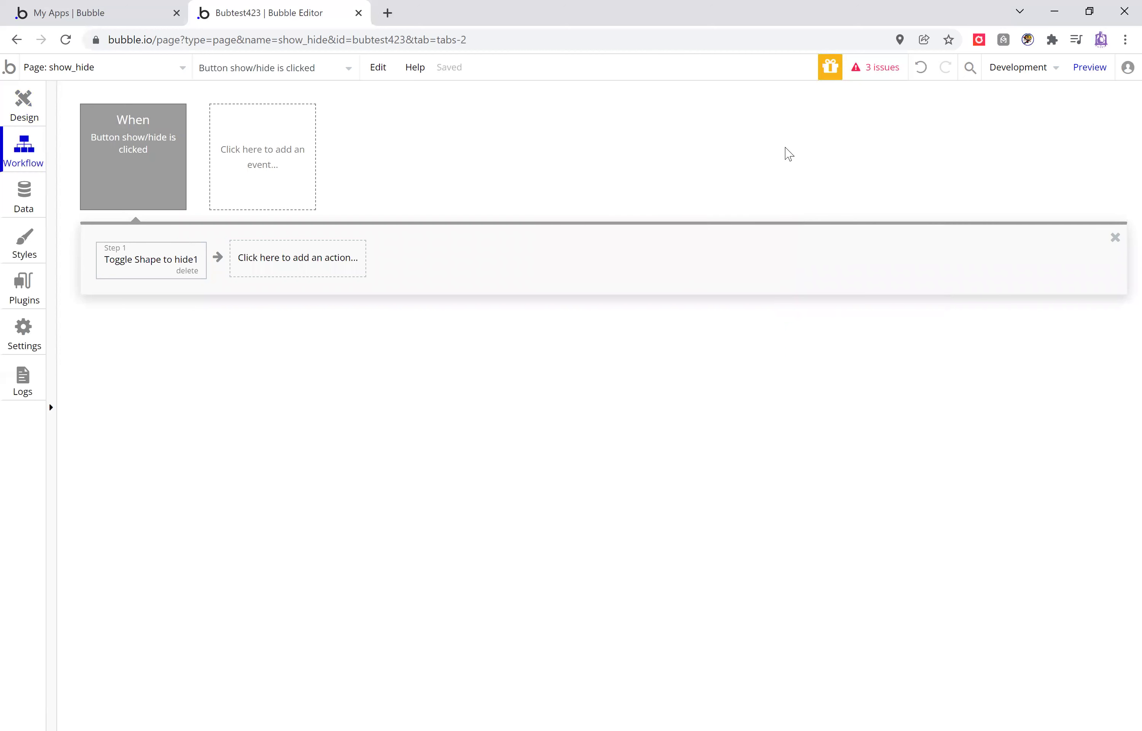
Return to the page design, preview the show_hide page in the browser, and switch back to the Bubble editor.
{"action": "left_click", "coordinate": [30, 115]}
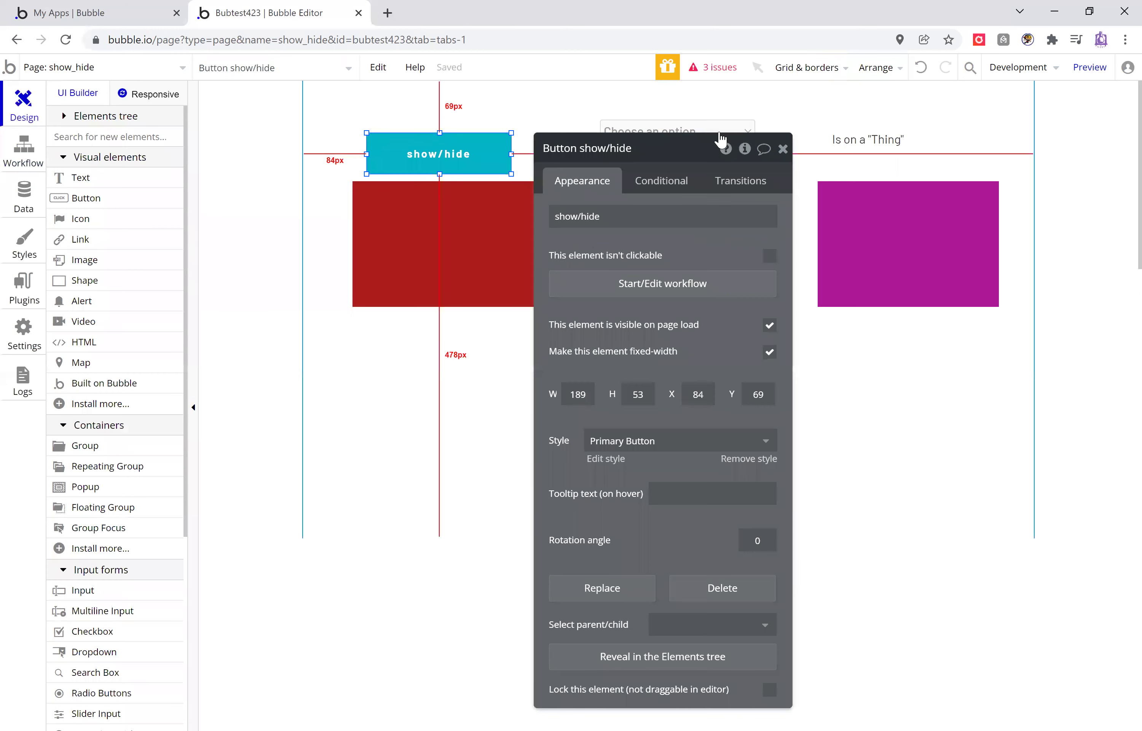
{"action": "left_click", "coordinate": [783, 149]}
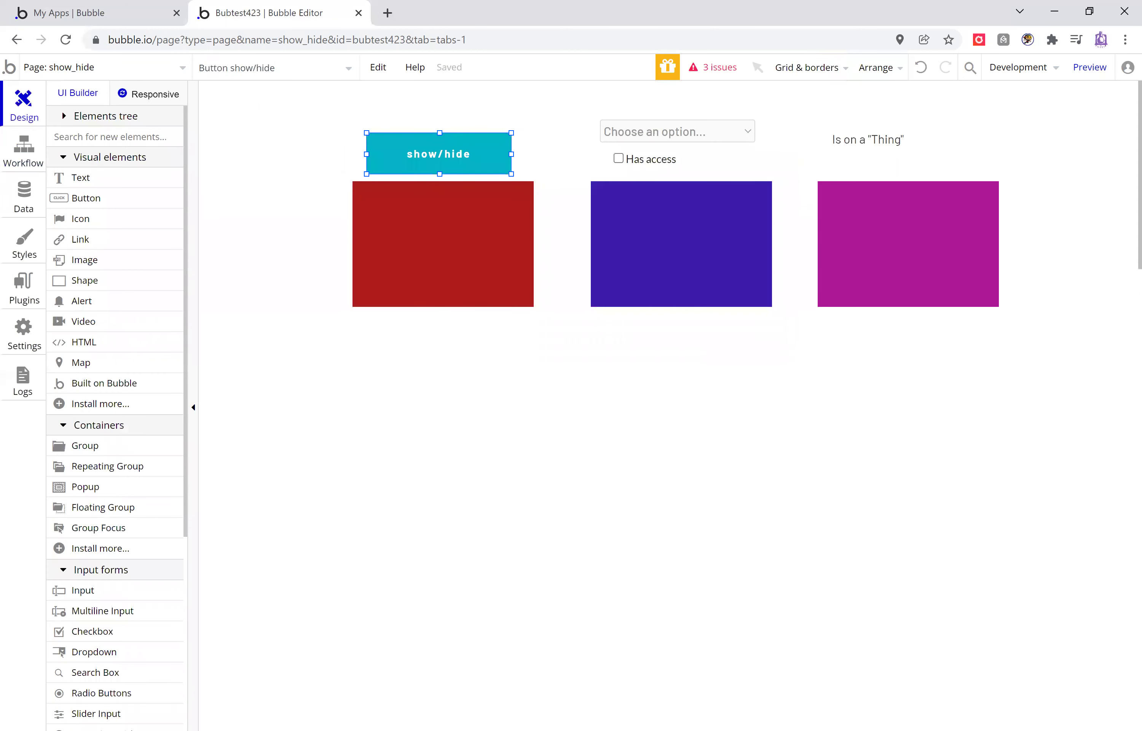
{"action": "left_click", "coordinate": [1090, 67]}
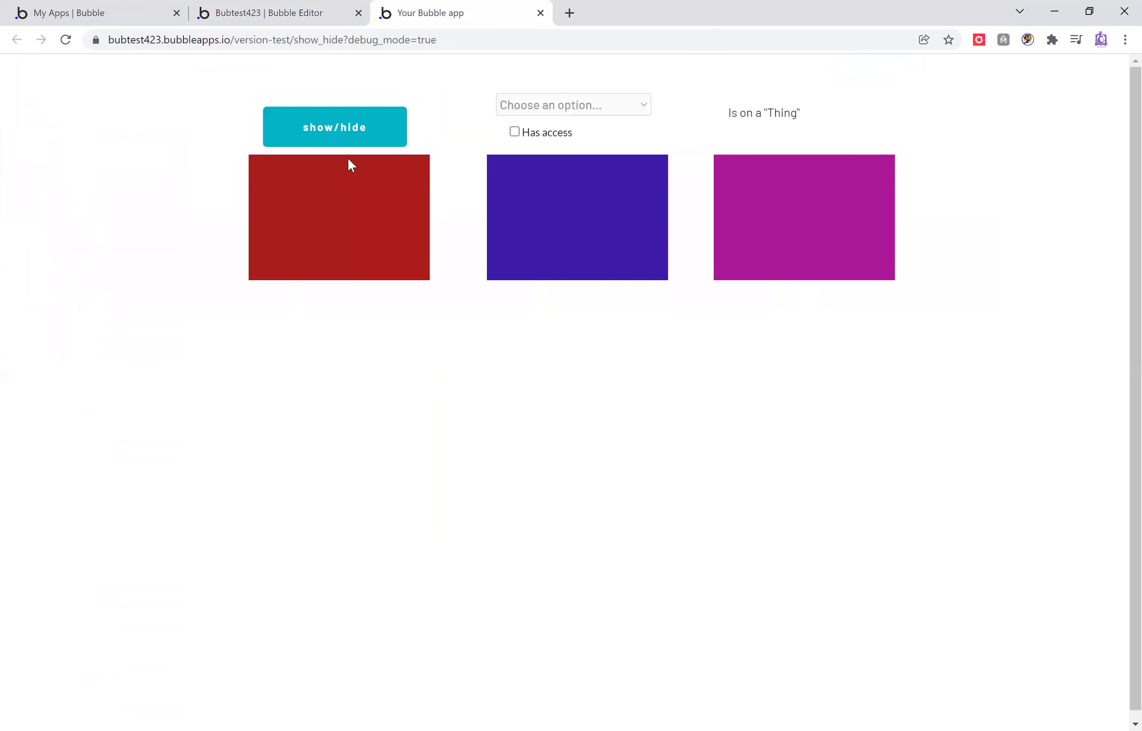
{"action": "left_click", "coordinate": [267, 10]}
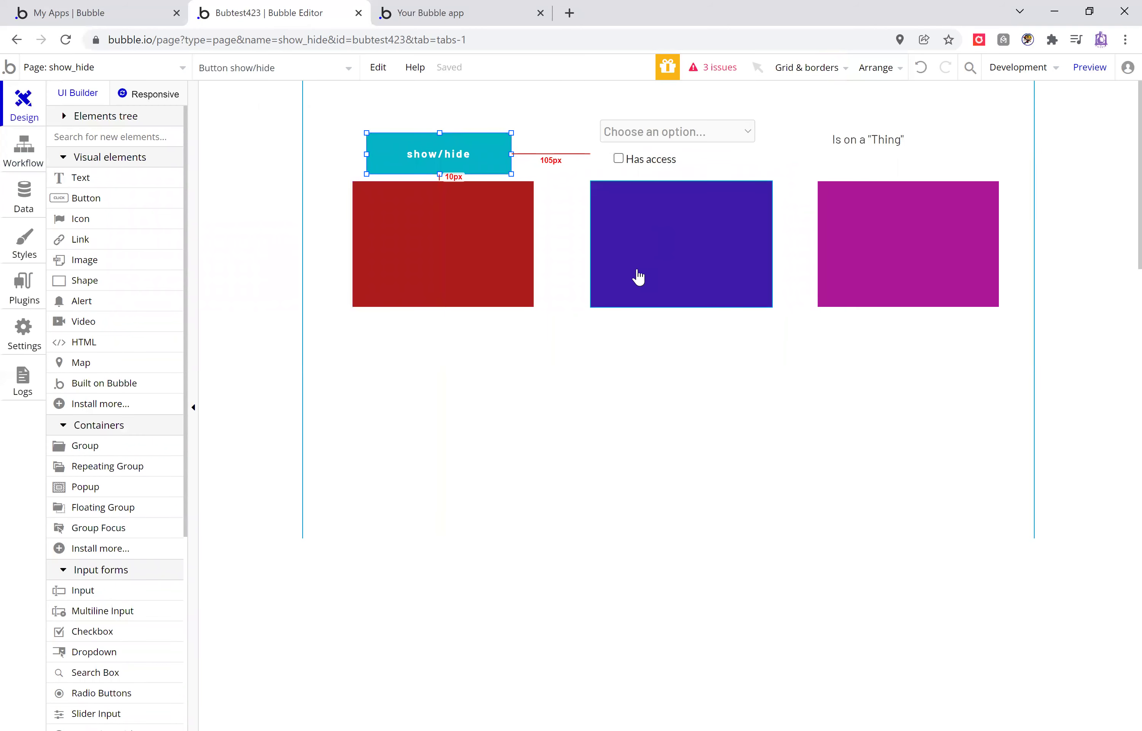
Set the blue-violet shape, Shape to hide2, to not be visible on page load.
{"action": "double_click", "coordinate": [676, 233]}
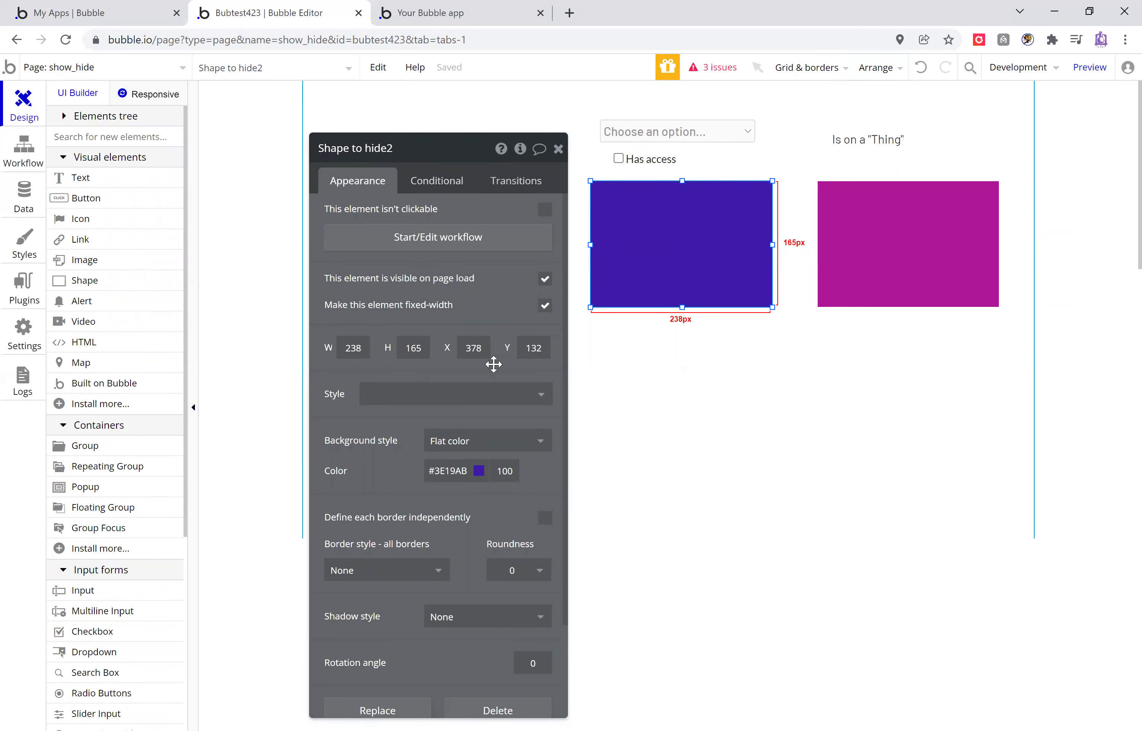
{"action": "left_click", "coordinate": [546, 279]}
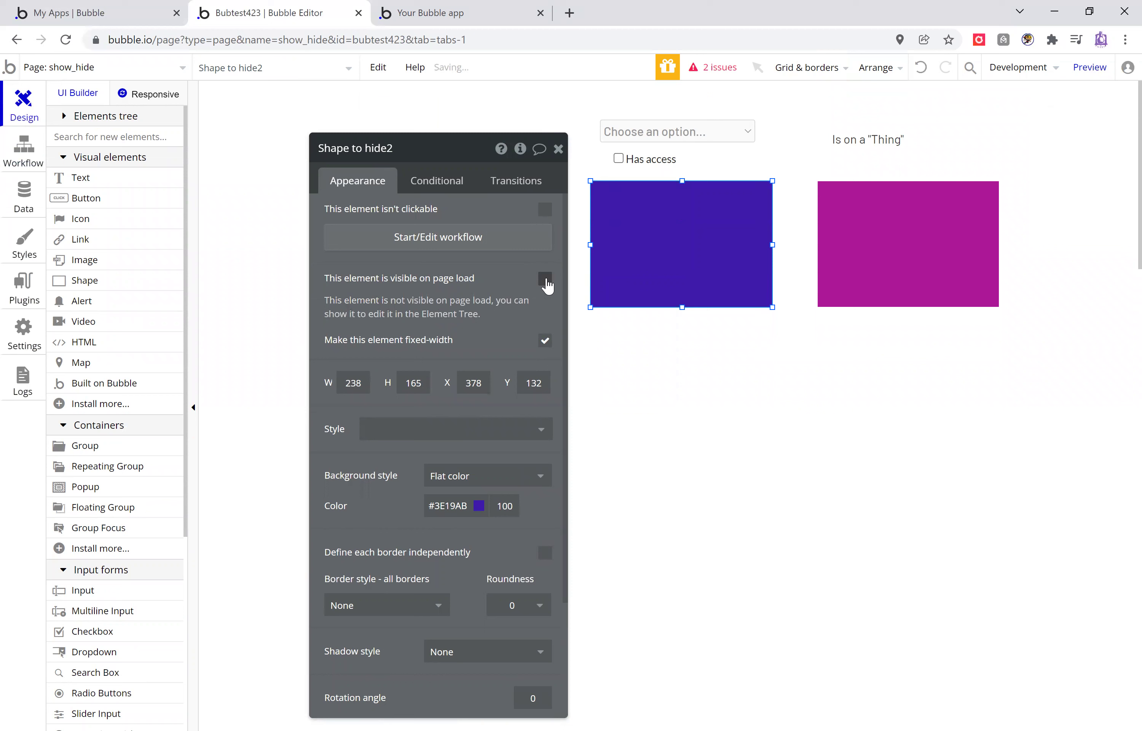
{"action": "scroll", "coordinate": [494, 463], "scroll_direction": "down", "scroll_amount": 3}
{"action": "scroll", "coordinate": [487, 452], "scroll_direction": "up", "scroll_amount": 3}
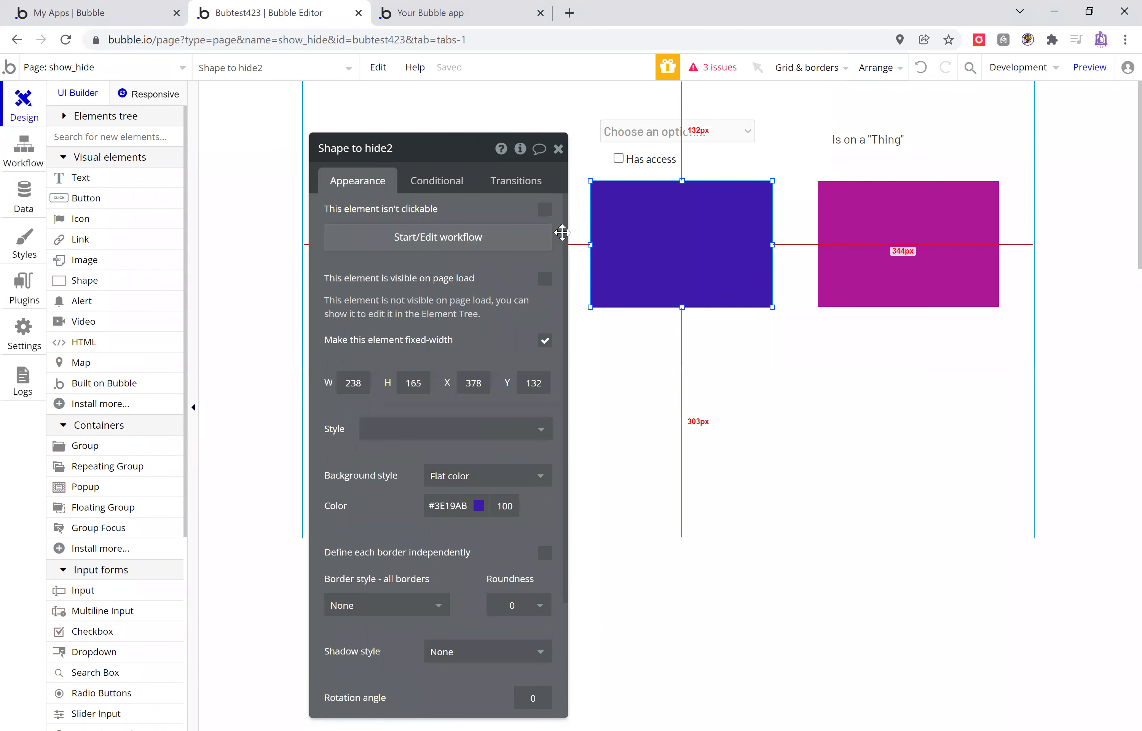
{"action": "left_click", "coordinate": [558, 150]}
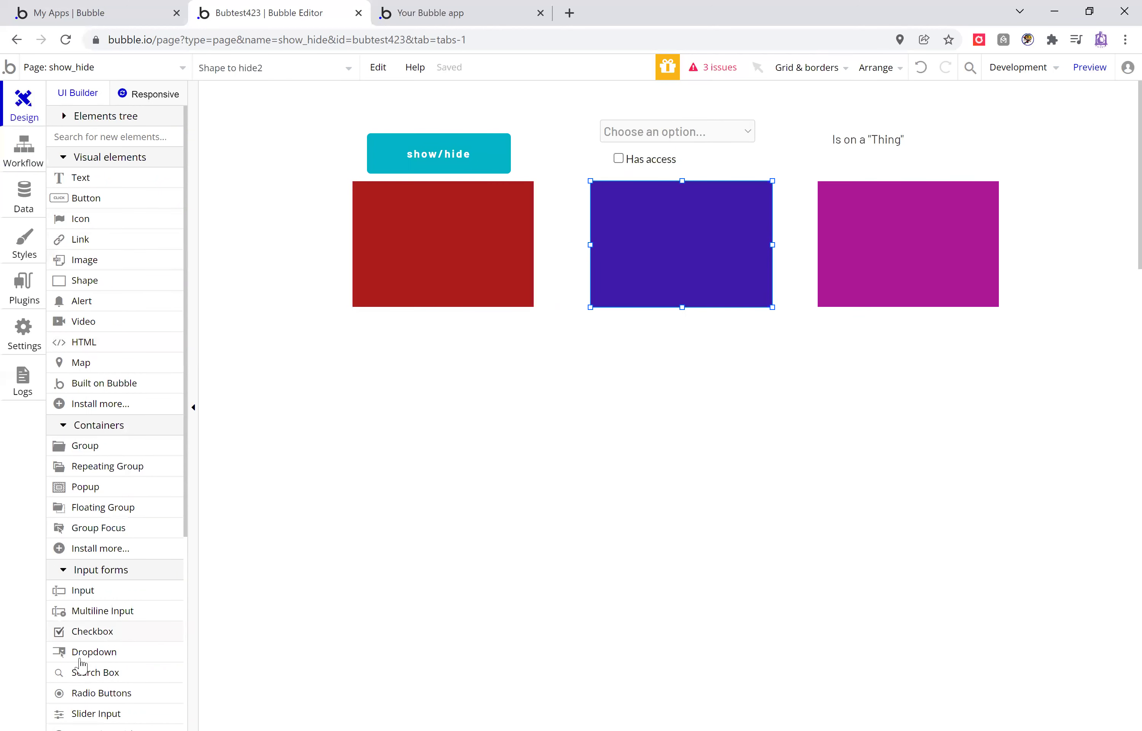
{"action": "left_click", "coordinate": [98, 447]}
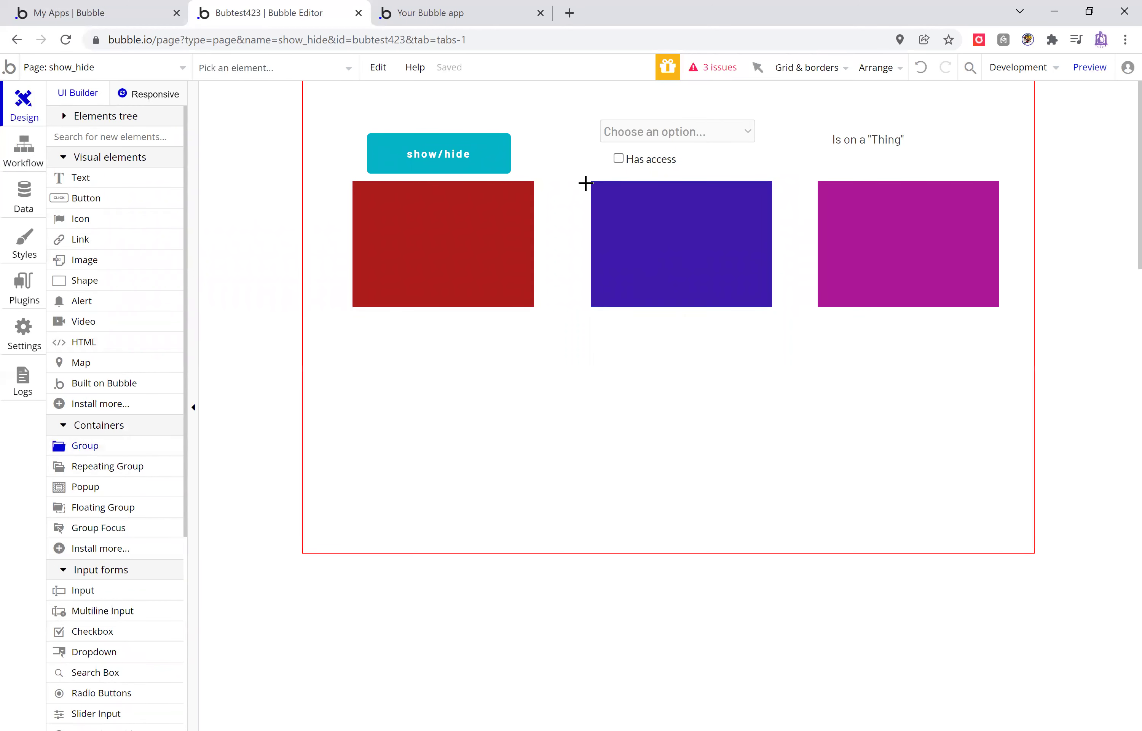
{"action": "mouse_move", "coordinate": [586, 177]}
{"action": "left_mouse_down"}
{"action": "mouse_move", "coordinate": [801, 317]}
{"action": "mouse_move", "coordinate": [775, 308]}
{"action": "left_mouse_up"}
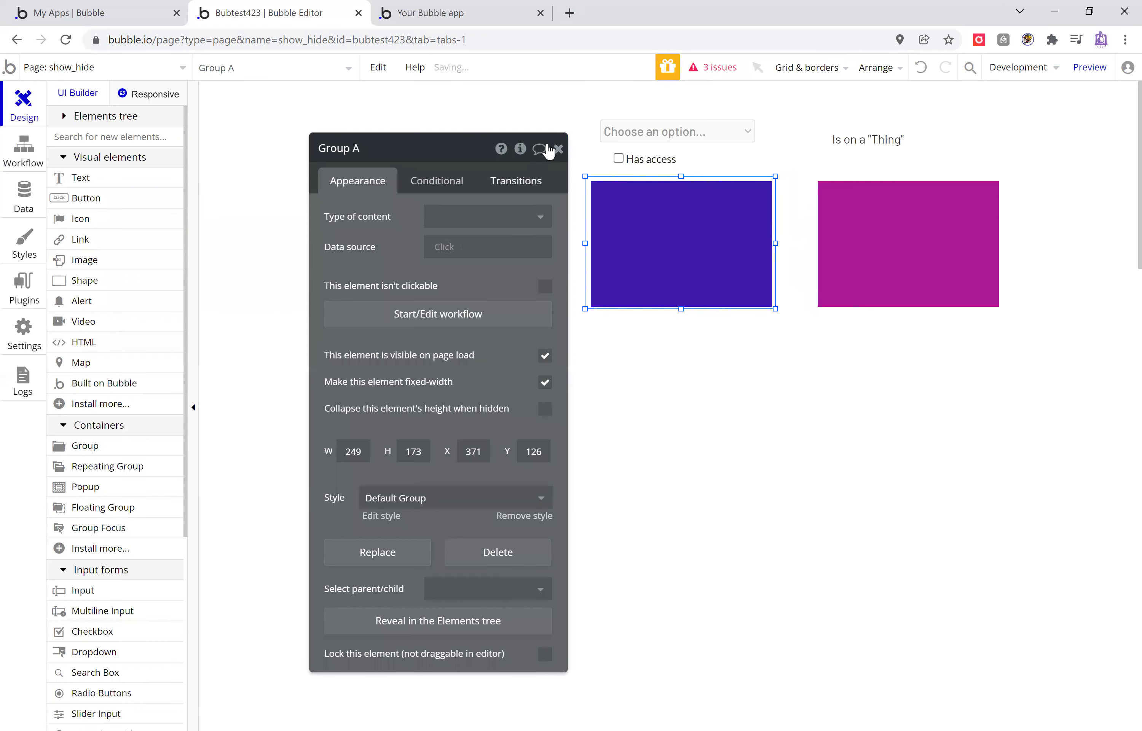
{"action": "left_click_drag", "start_coordinate": [559, 159], "coordinate": [558, 160]}
{"action": "key", "text": "ctrl+z"}
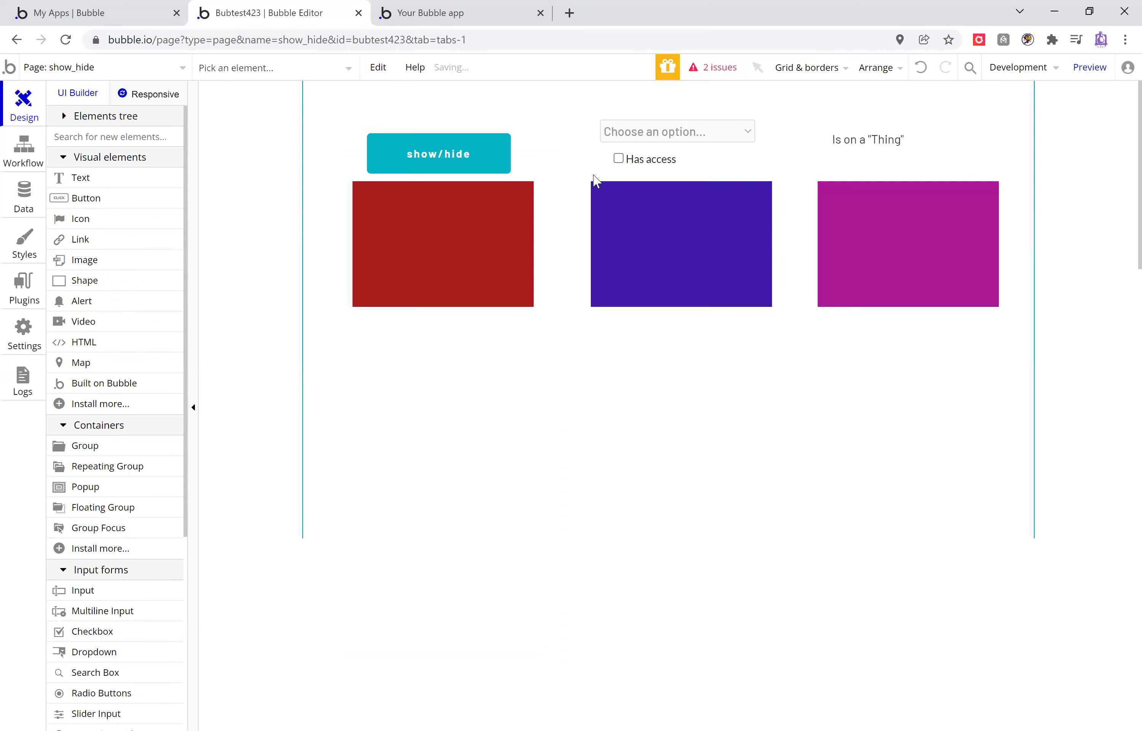
Wrap the blue-violet shape in a Group and rename that group "Group show hide box 2".
{"action": "left_click", "coordinate": [609, 191]}
{"action": "right_click", "coordinate": [610, 191]}
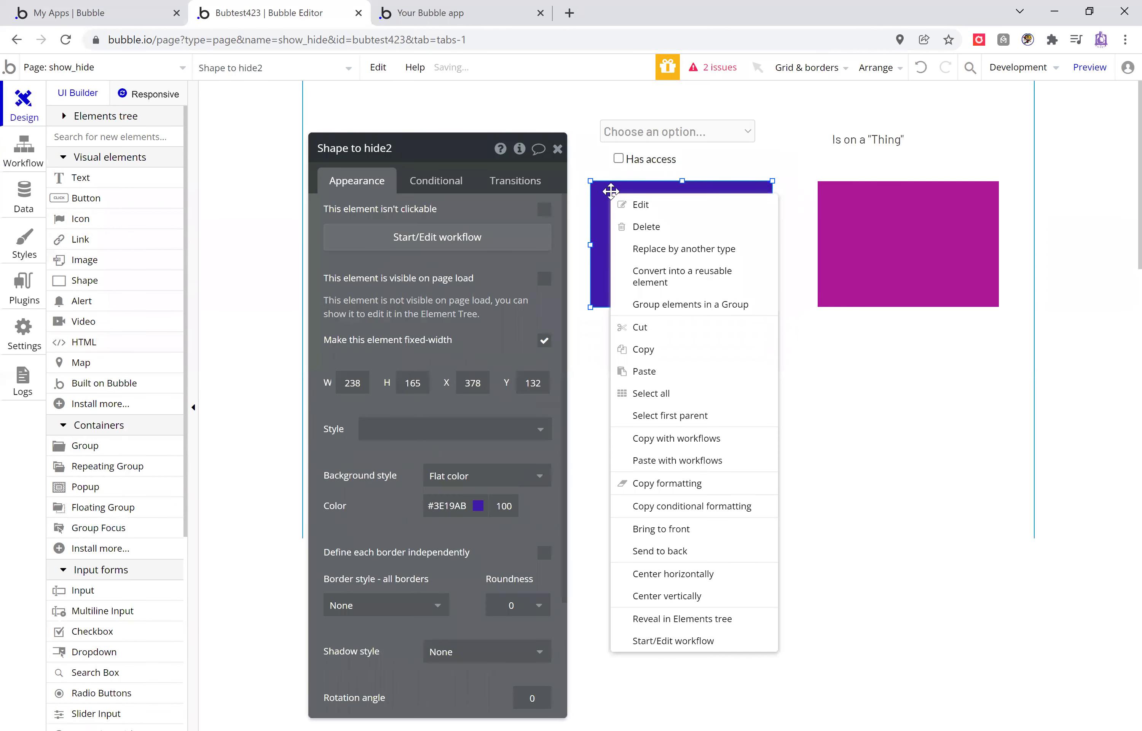
{"action": "left_click", "coordinate": [730, 304]}
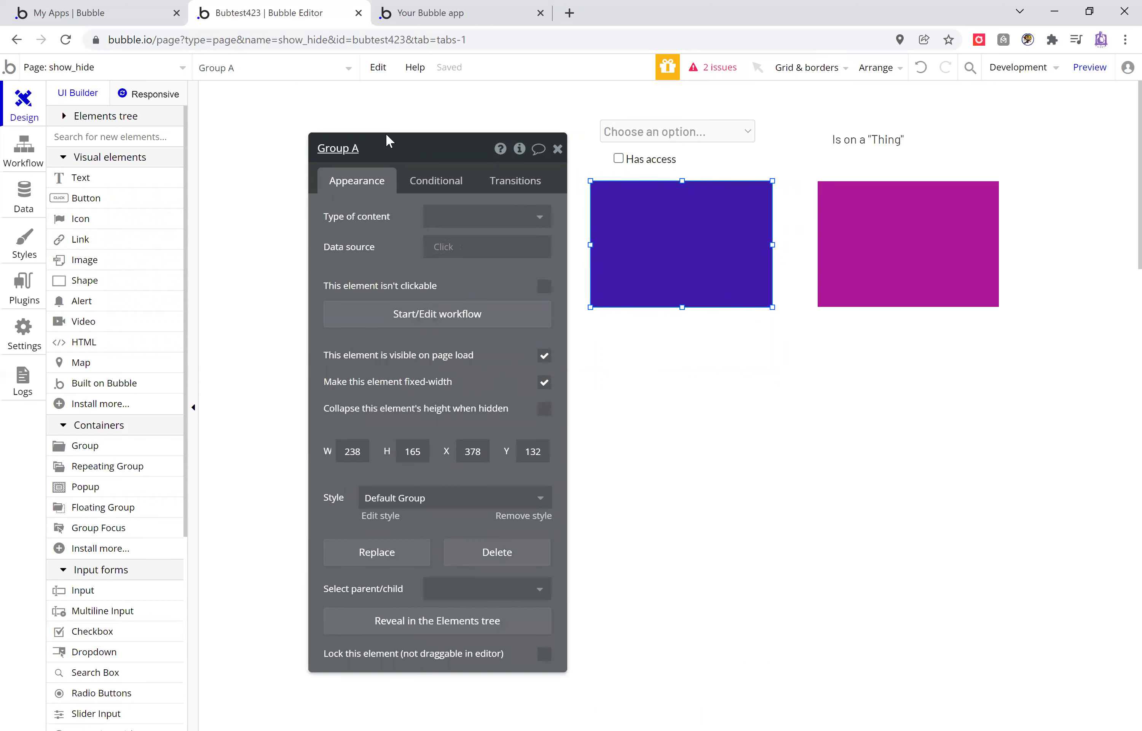
{"action": "left_click", "coordinate": [388, 149]}
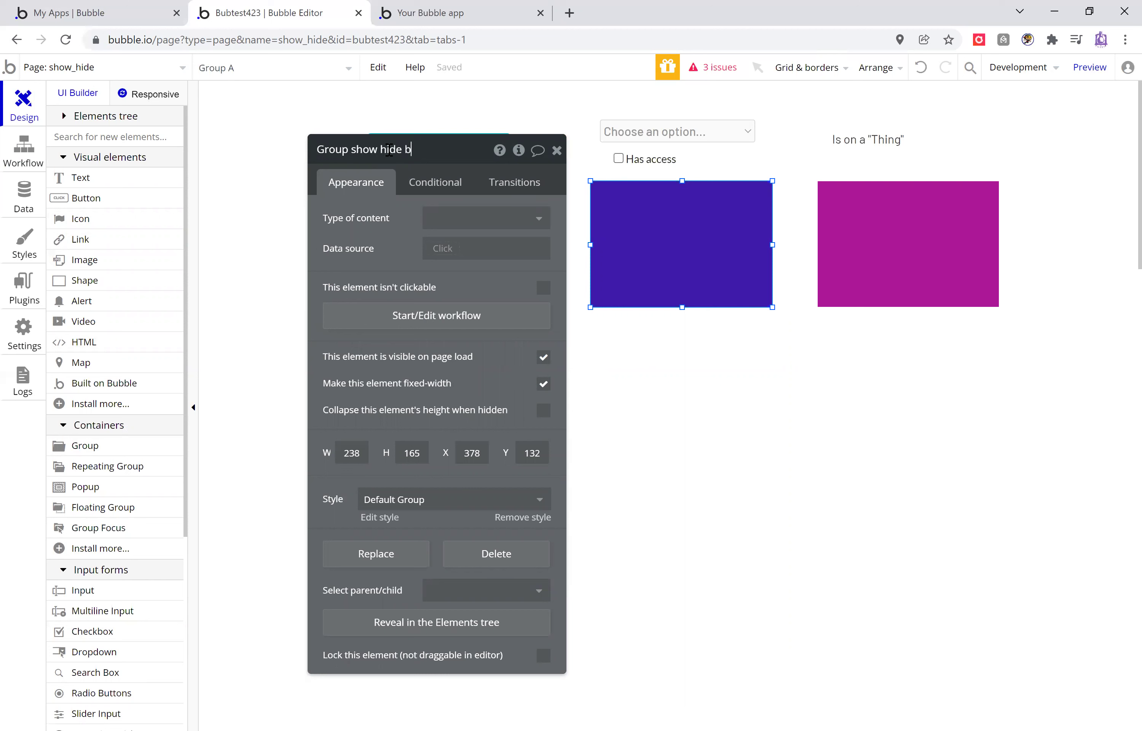
Make Group show hide box 2 not visible on page load, collapsing its height when hidden with a Fade In/Out animation.
{"action": "left_click", "coordinate": [544, 357]}
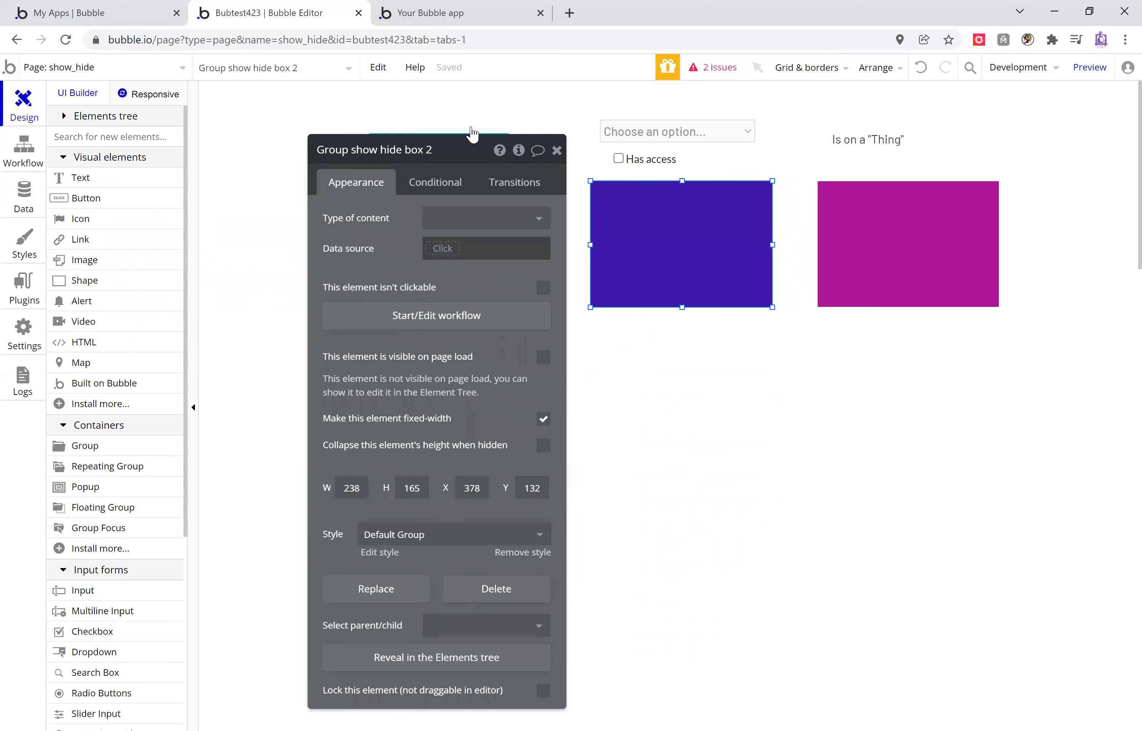
{"action": "left_click", "coordinate": [547, 447]}
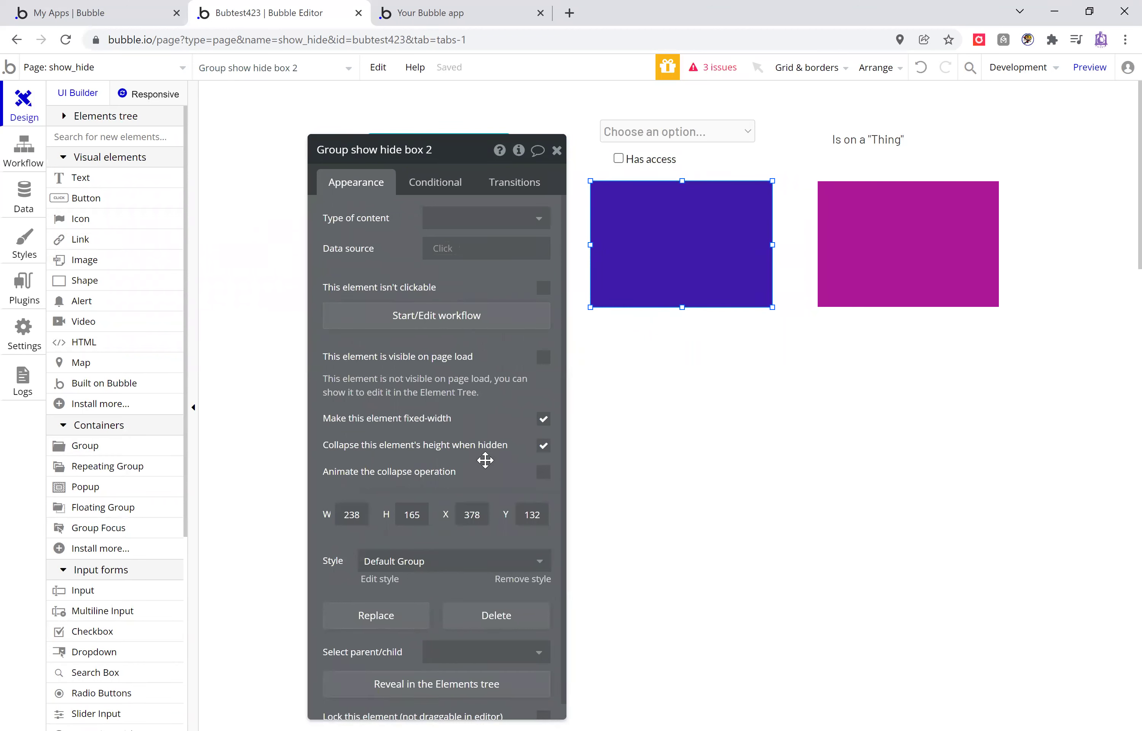
{"action": "left_click", "coordinate": [544, 473]}
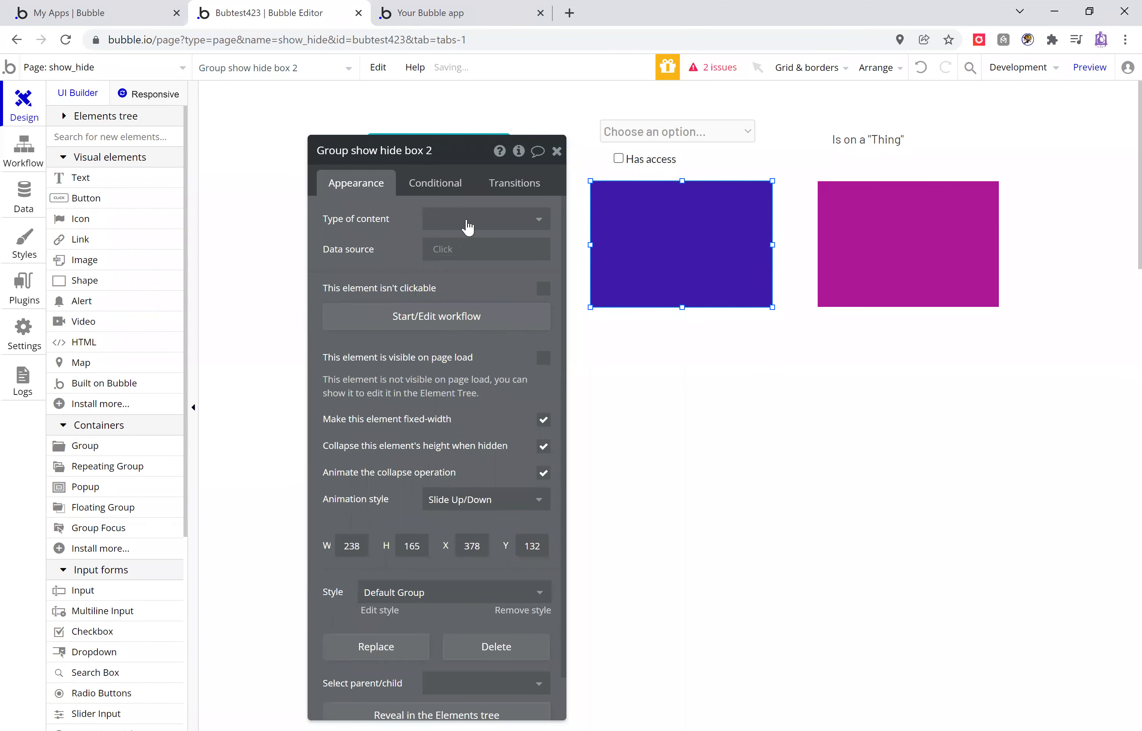
{"action": "left_click", "coordinate": [473, 500]}
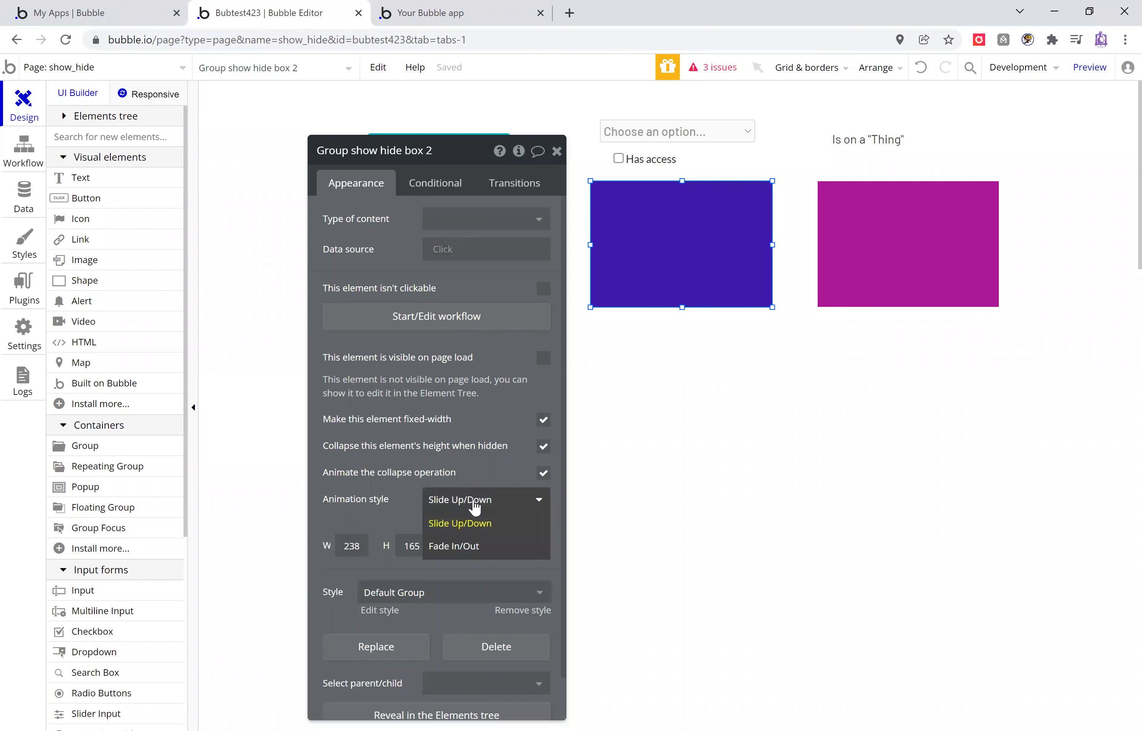
{"action": "left_click", "coordinate": [480, 547]}
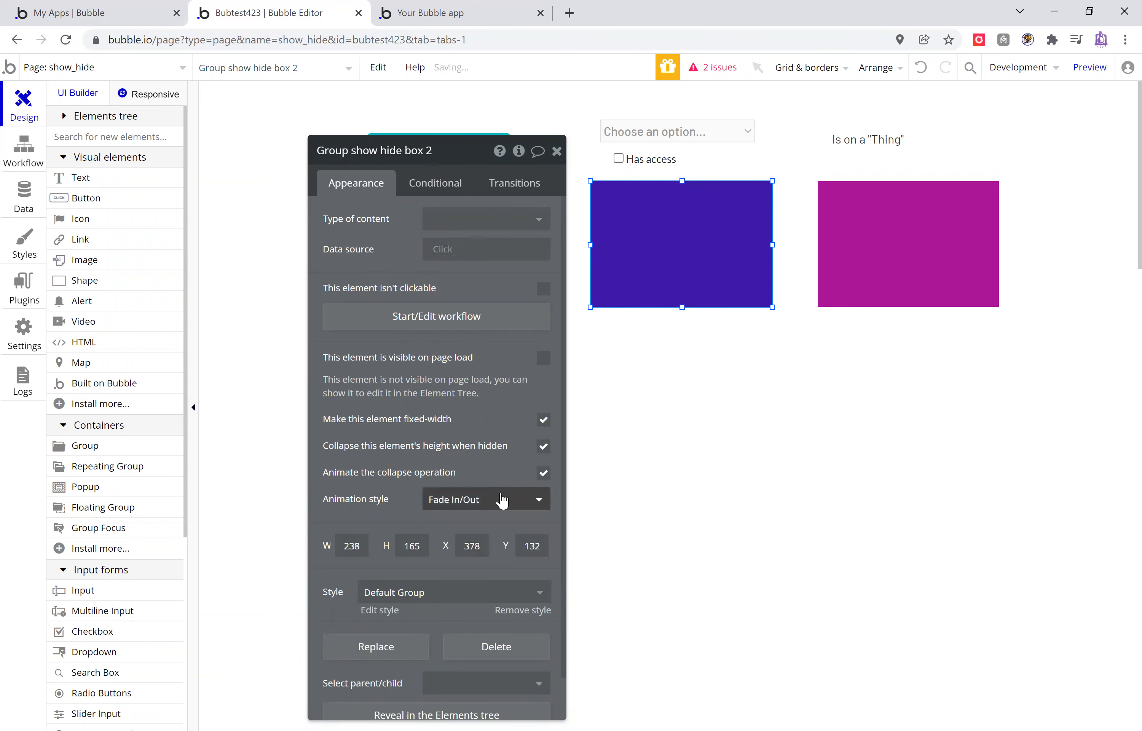
Add a condition to Group show hide box 2 making the element visible when Checkbox Has access is checked.
{"action": "left_click", "coordinate": [454, 182]}
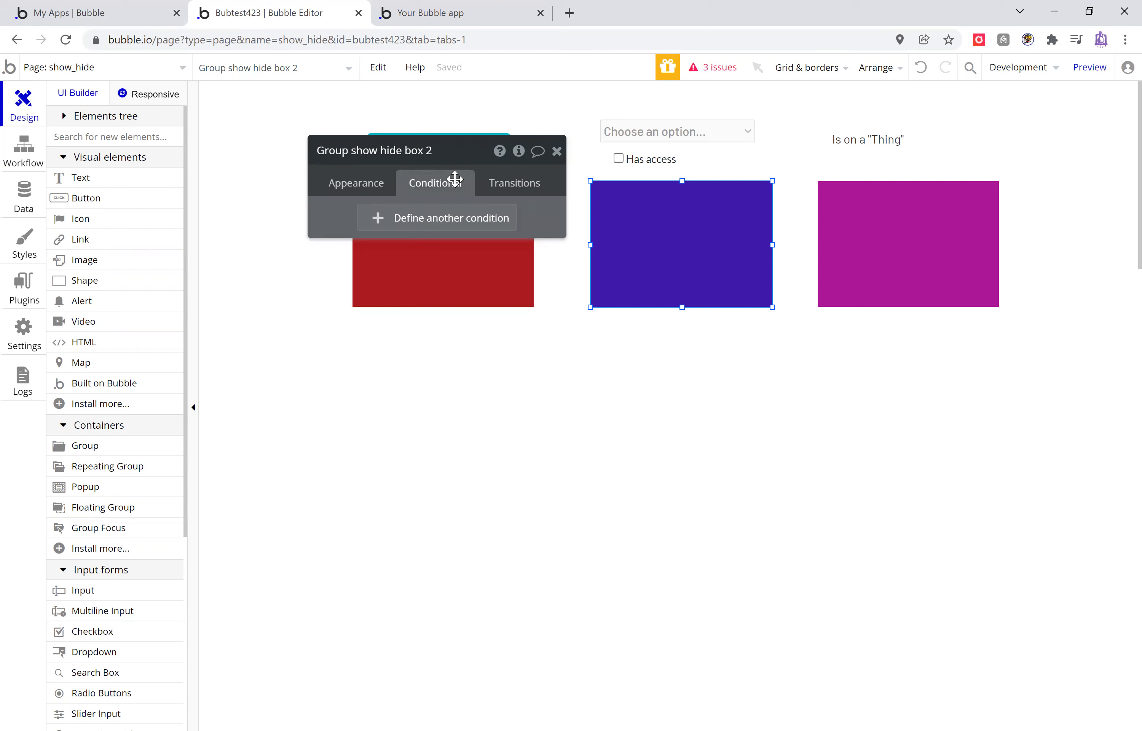
{"action": "left_click", "coordinate": [383, 222]}
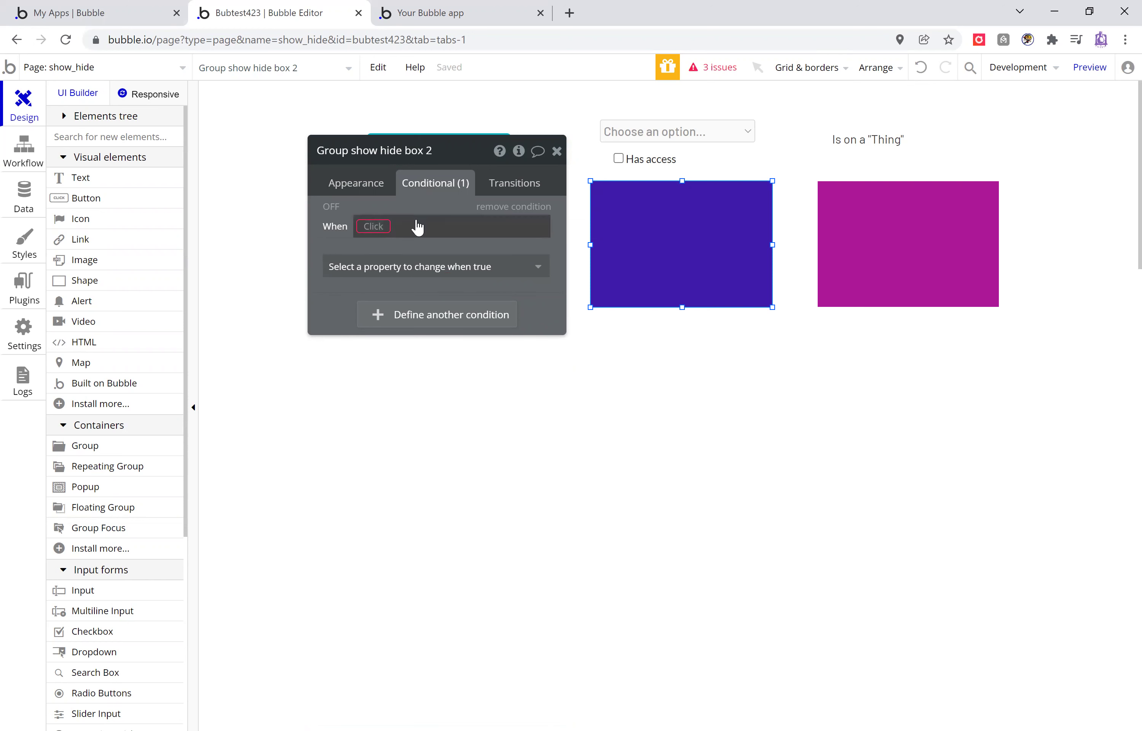
{"action": "left_click", "coordinate": [379, 227]}
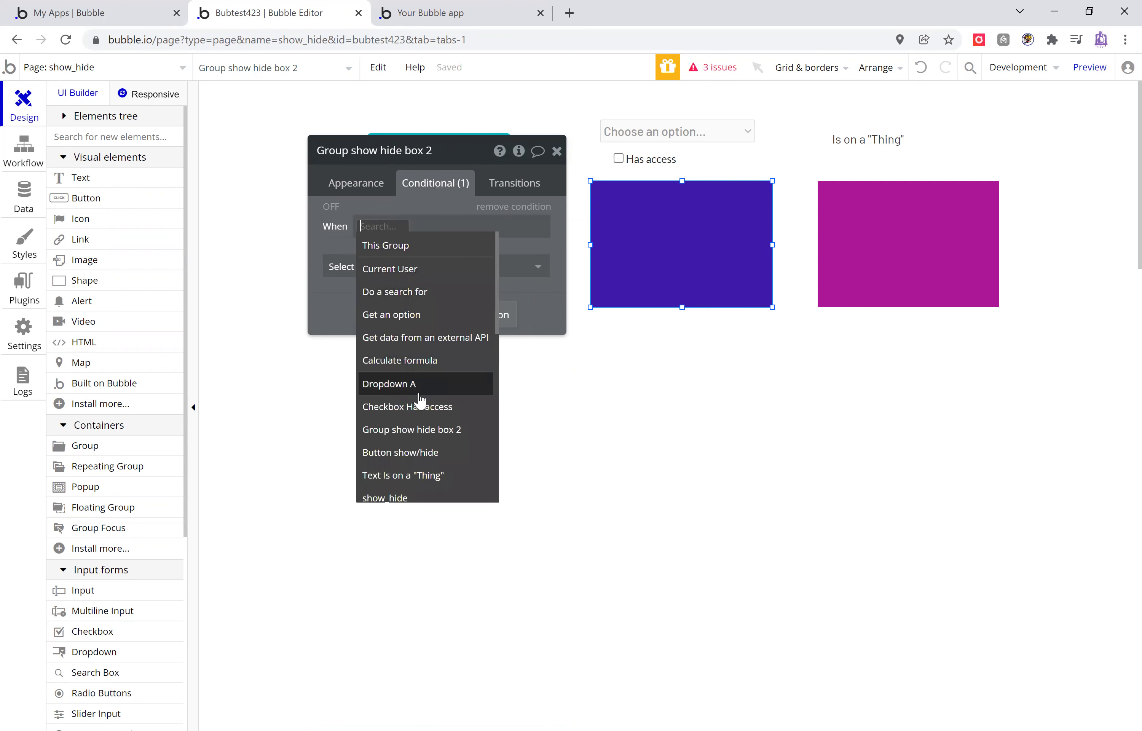
{"action": "left_click", "coordinate": [432, 407]}
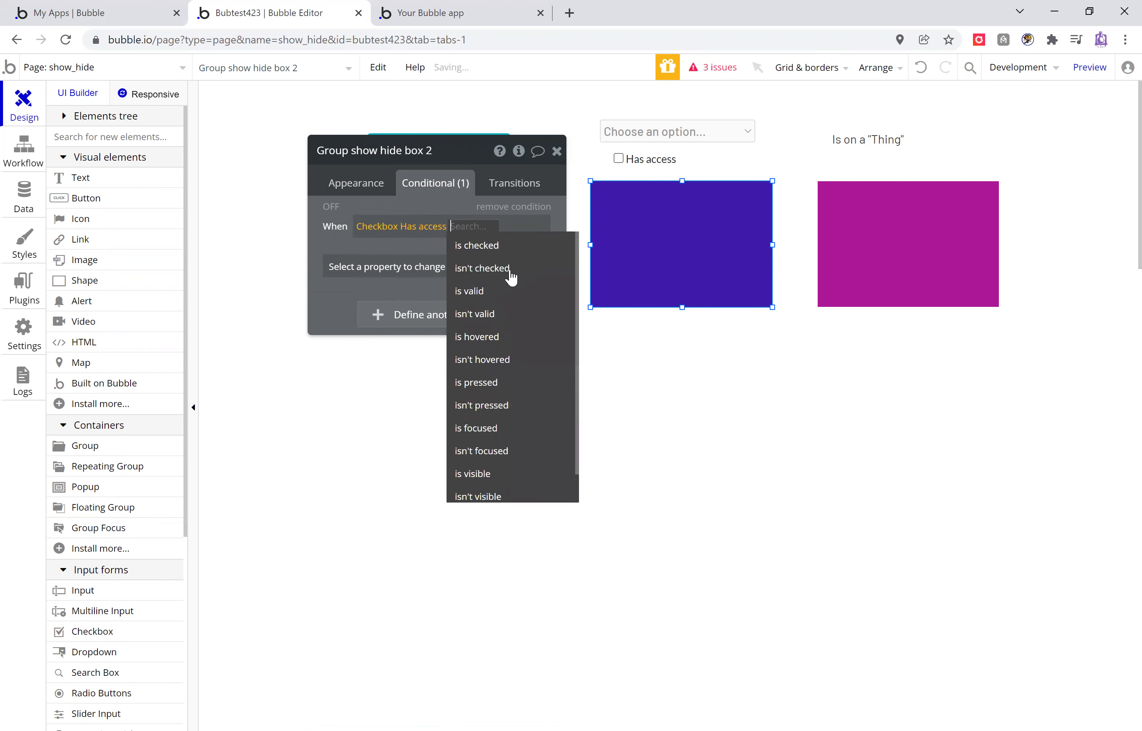
{"action": "left_click", "coordinate": [527, 257]}
{"action": "left_click", "coordinate": [400, 277]}
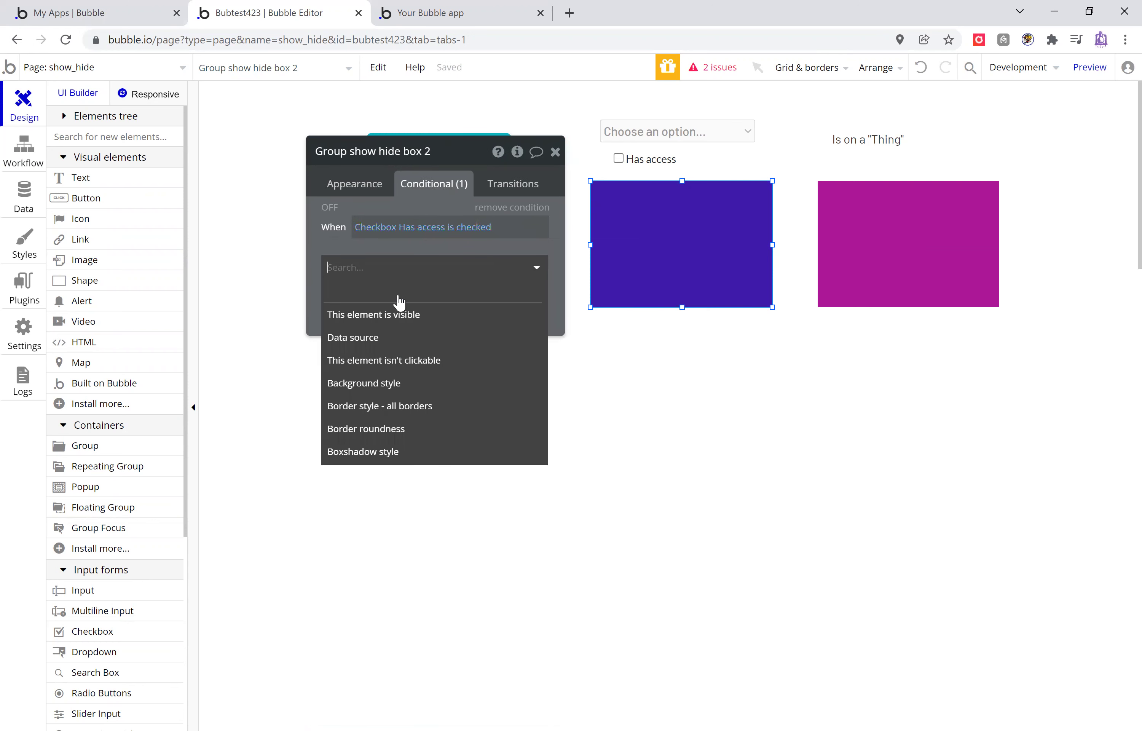
{"action": "left_click", "coordinate": [393, 326]}
{"action": "left_click", "coordinate": [525, 268]}
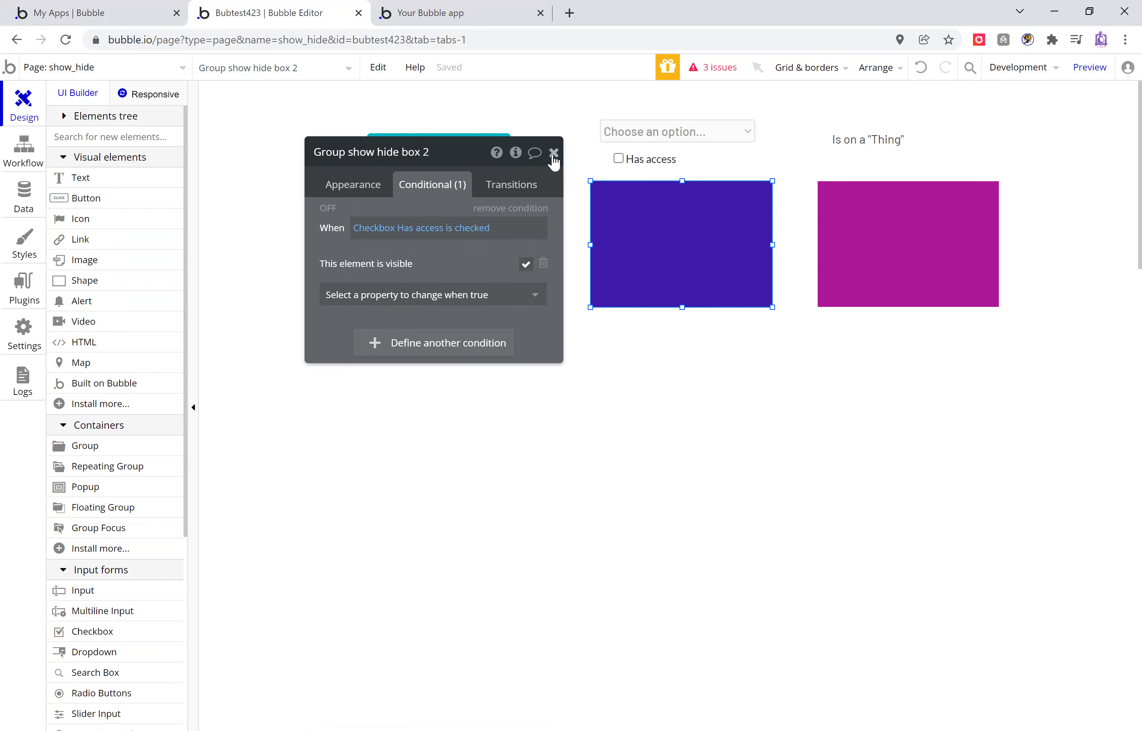
Set the dropdown's placeholder to "View Box?" and enter Yes and No as its static choices.
{"action": "left_click", "coordinate": [677, 131]}
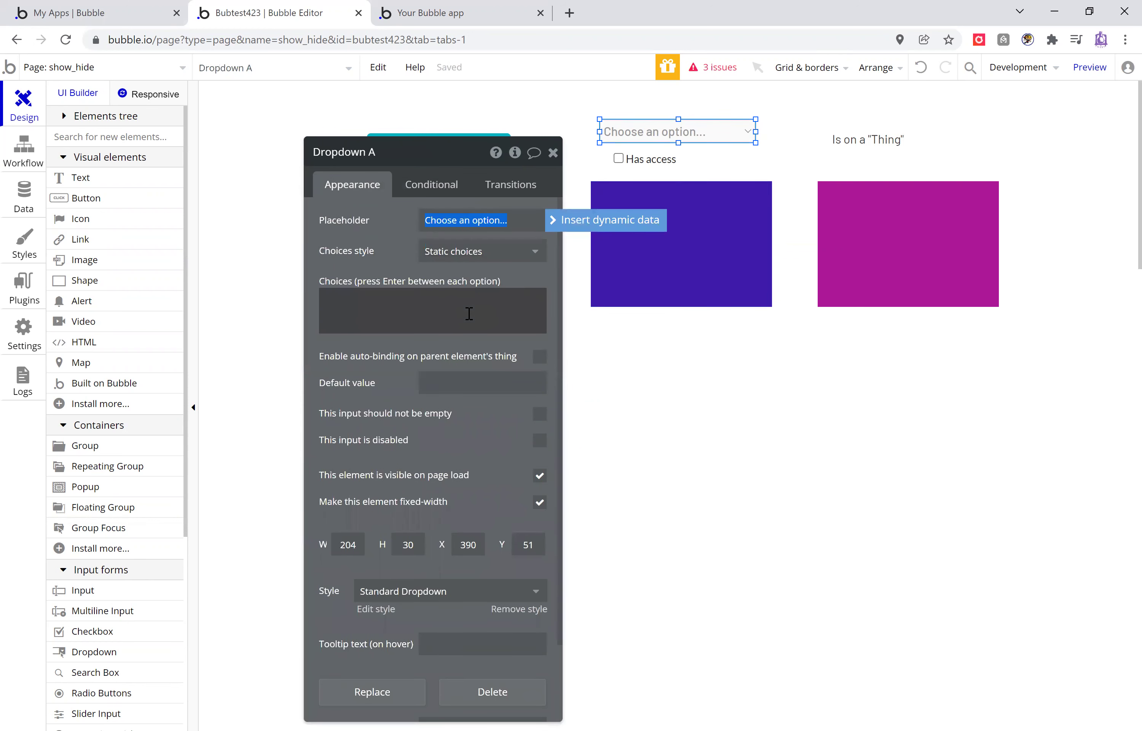
{"action": "type", "text": "Is v"}
{"action": "left_click", "coordinate": [469, 314]}
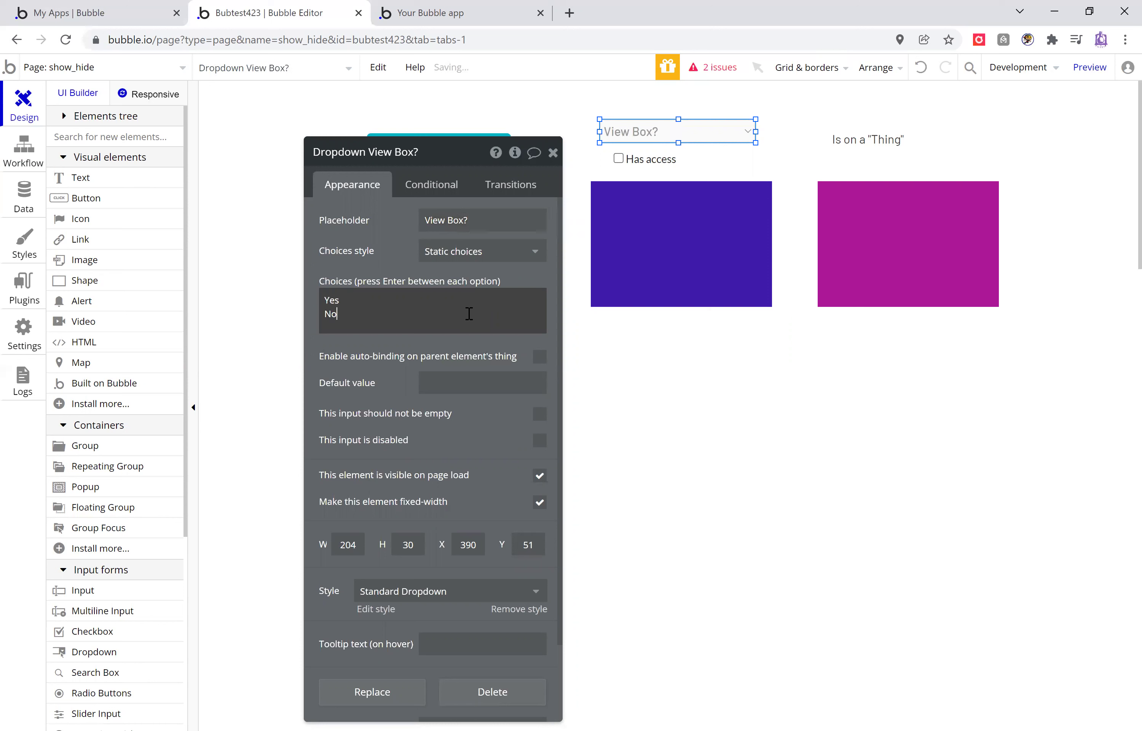
Add a second condition to Group show hide box 2 that applies when Dropdown View Box?'s value is Yes.
{"action": "left_click", "coordinate": [683, 240]}
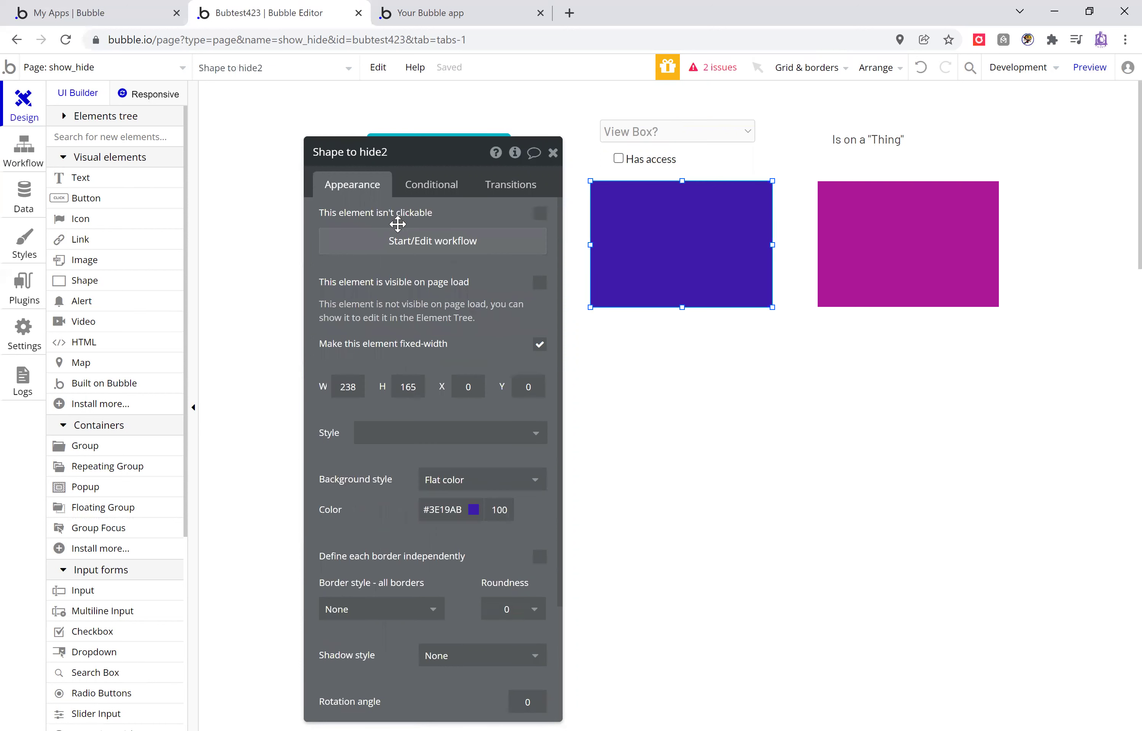
{"action": "left_click", "coordinate": [430, 185]}
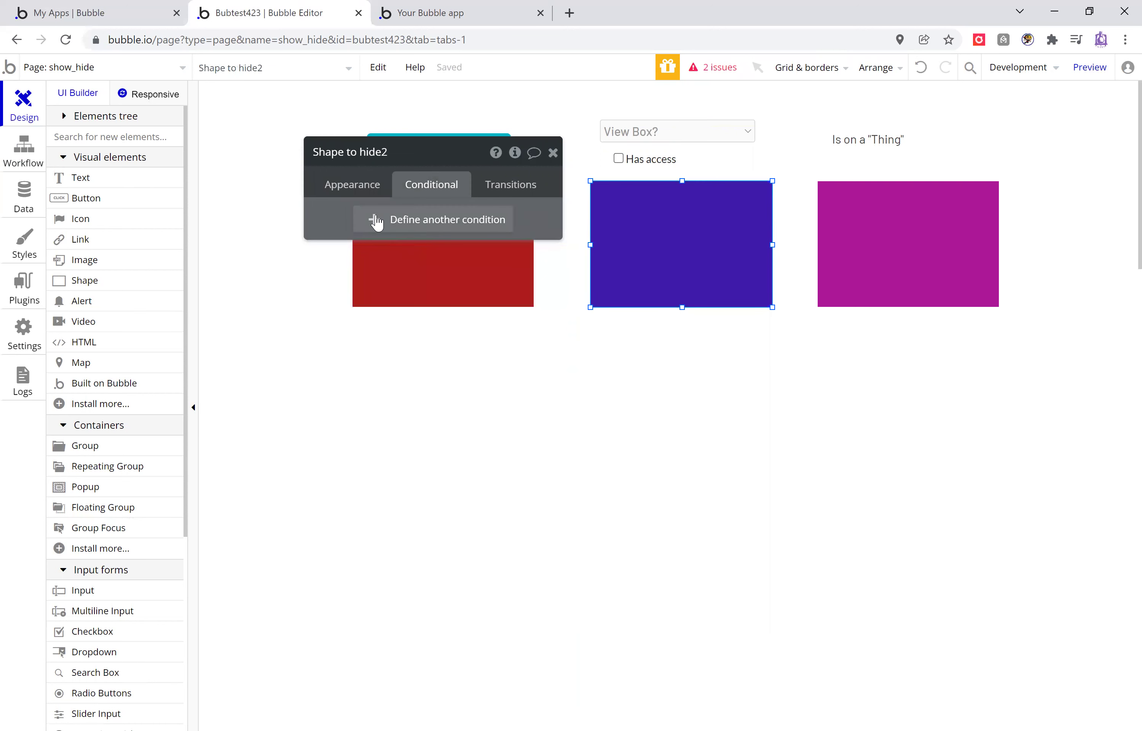
{"action": "left_click", "coordinate": [64, 120]}
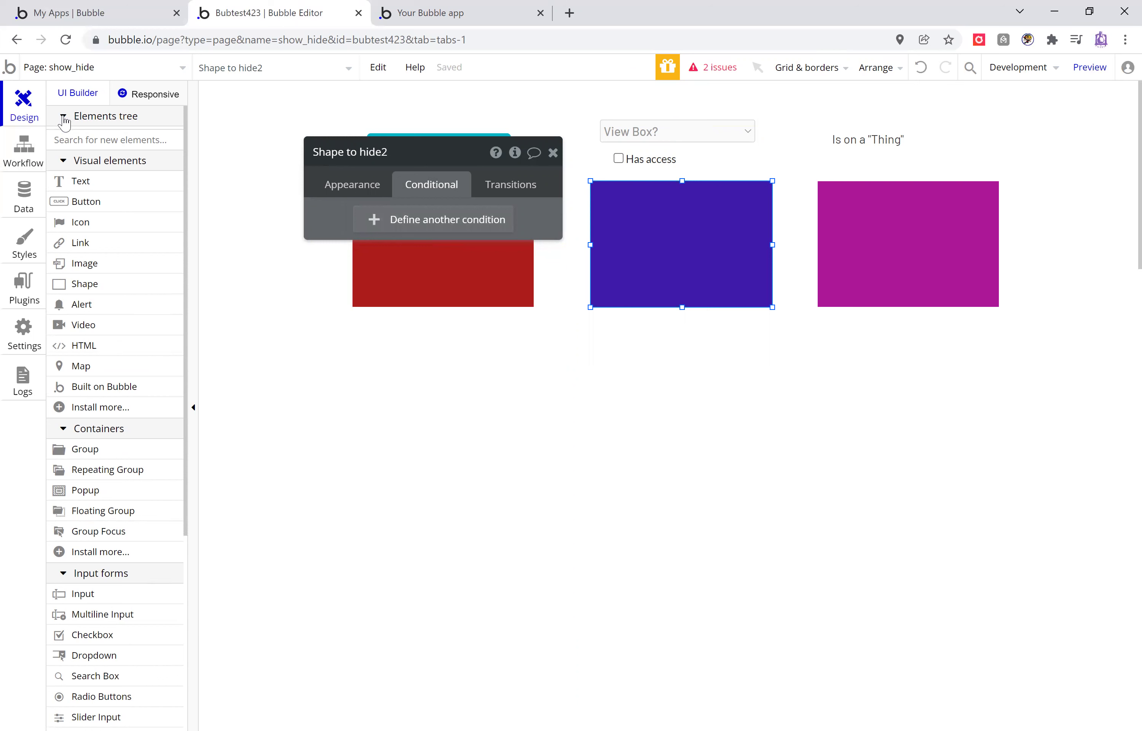
{"action": "left_click", "coordinate": [100, 234]}
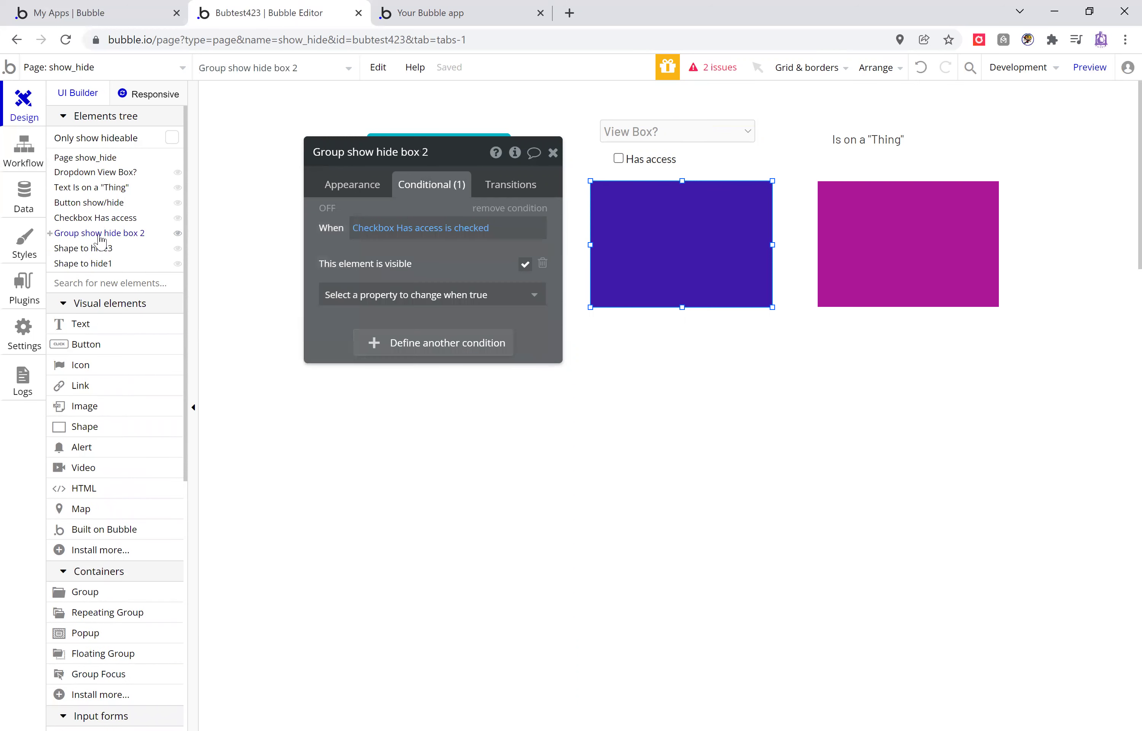
{"action": "left_click", "coordinate": [423, 355]}
{"action": "left_click", "coordinate": [361, 344]}
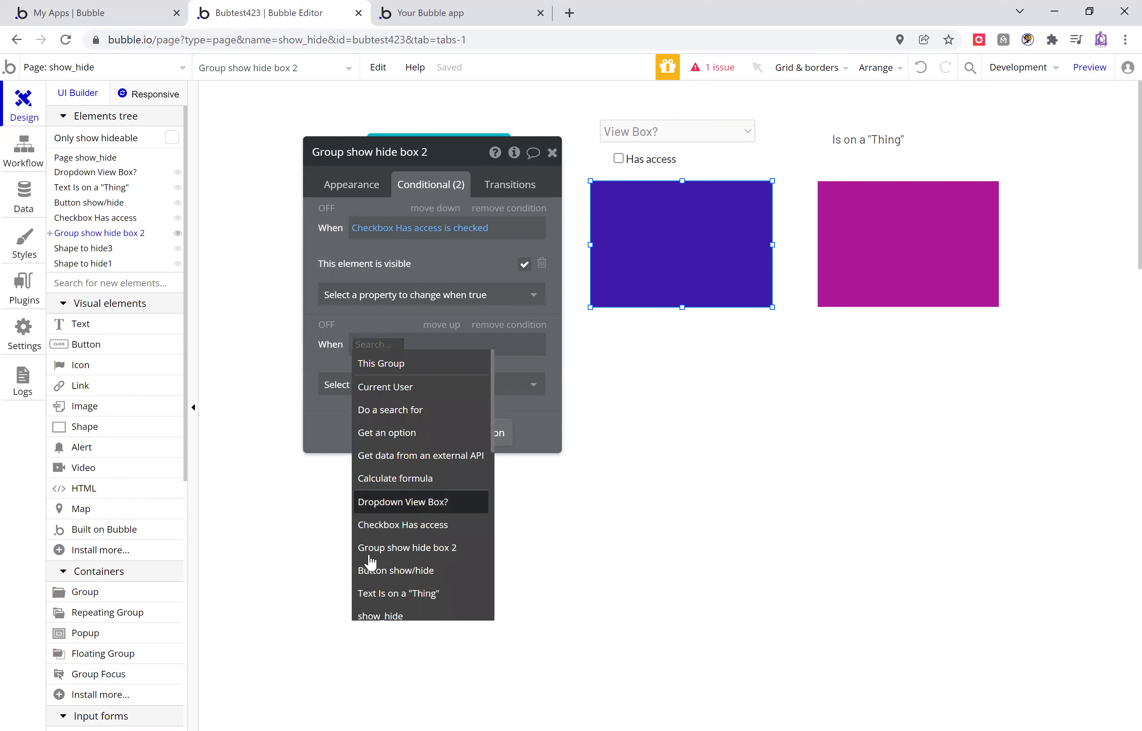
{"action": "mouse_move", "coordinate": [397, 447]}
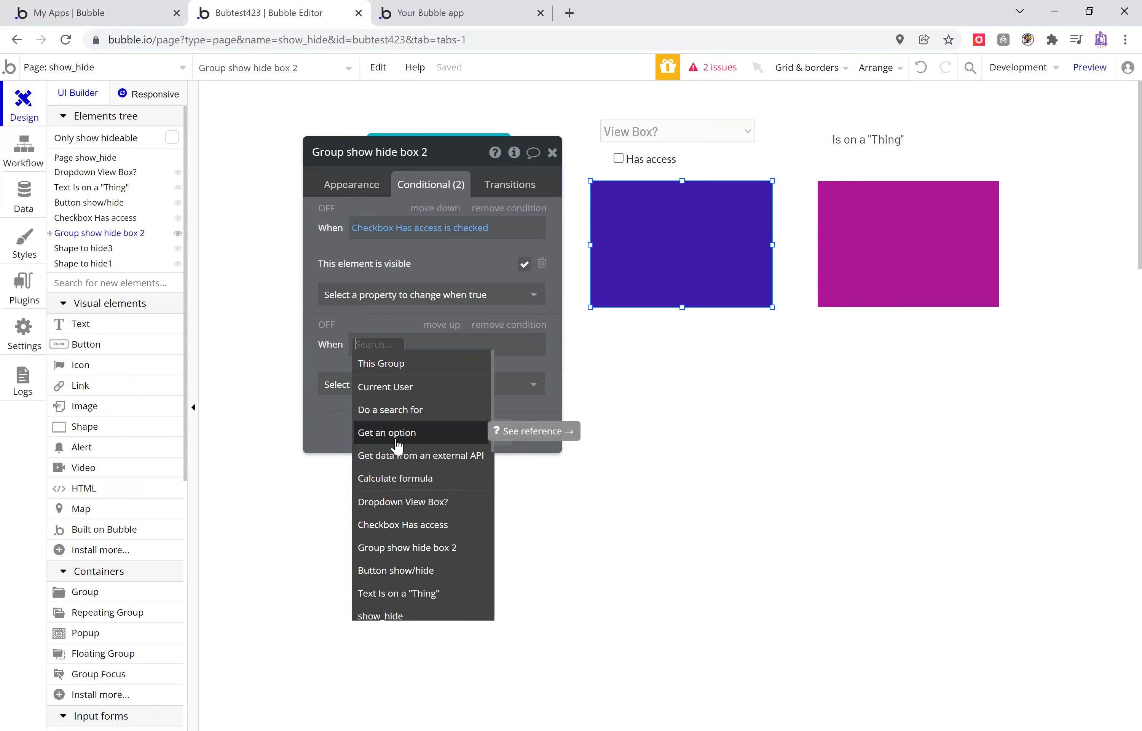
{"action": "mouse_move", "coordinate": [429, 552]}
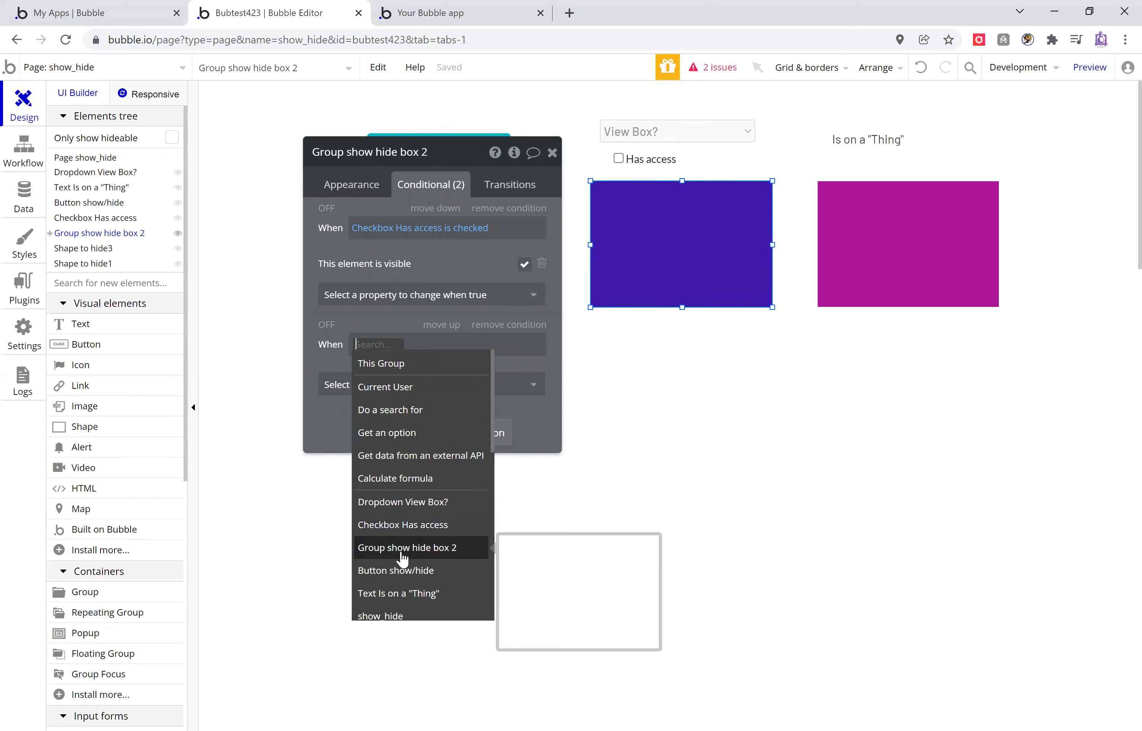
{"action": "left_click", "coordinate": [384, 511]}
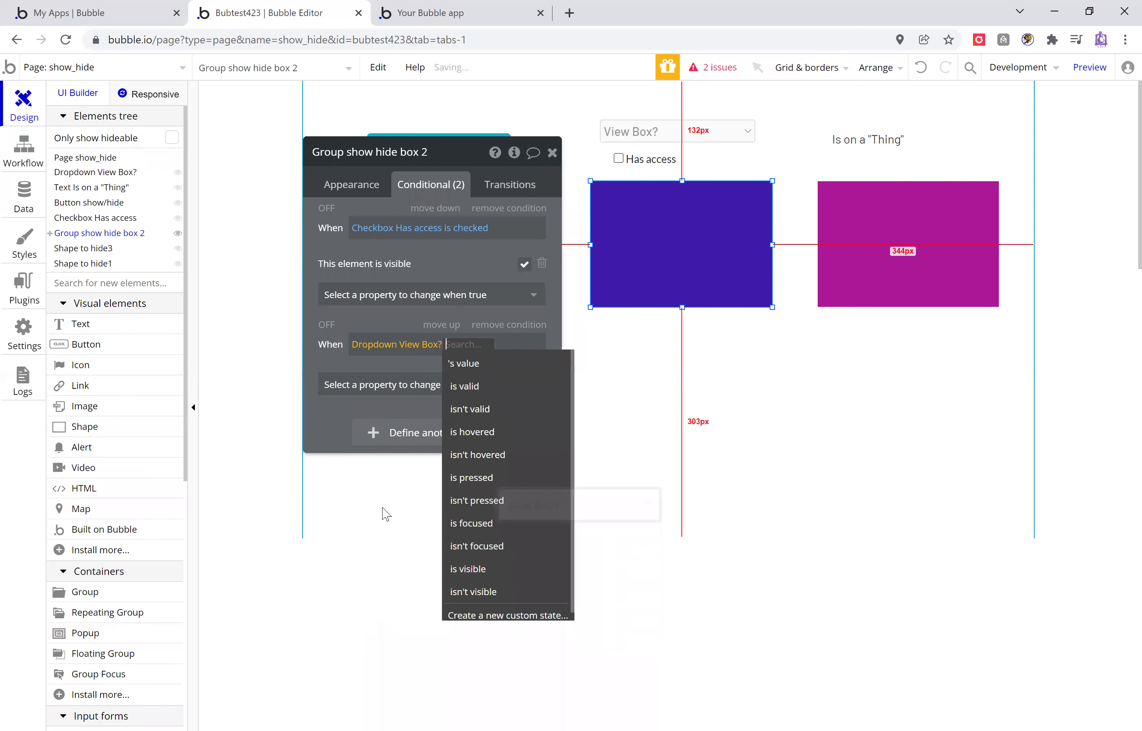
{"action": "left_click", "coordinate": [469, 361]}
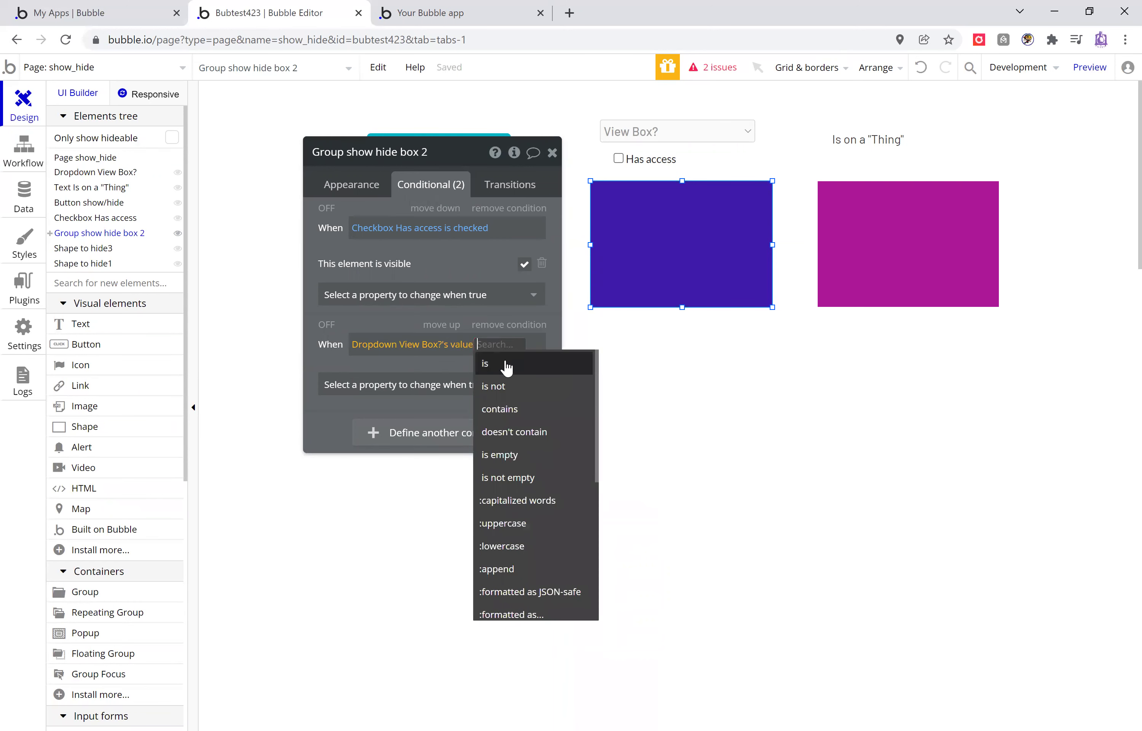
{"action": "left_click", "coordinate": [485, 363]}
{"action": "type", "text": "Yes"}
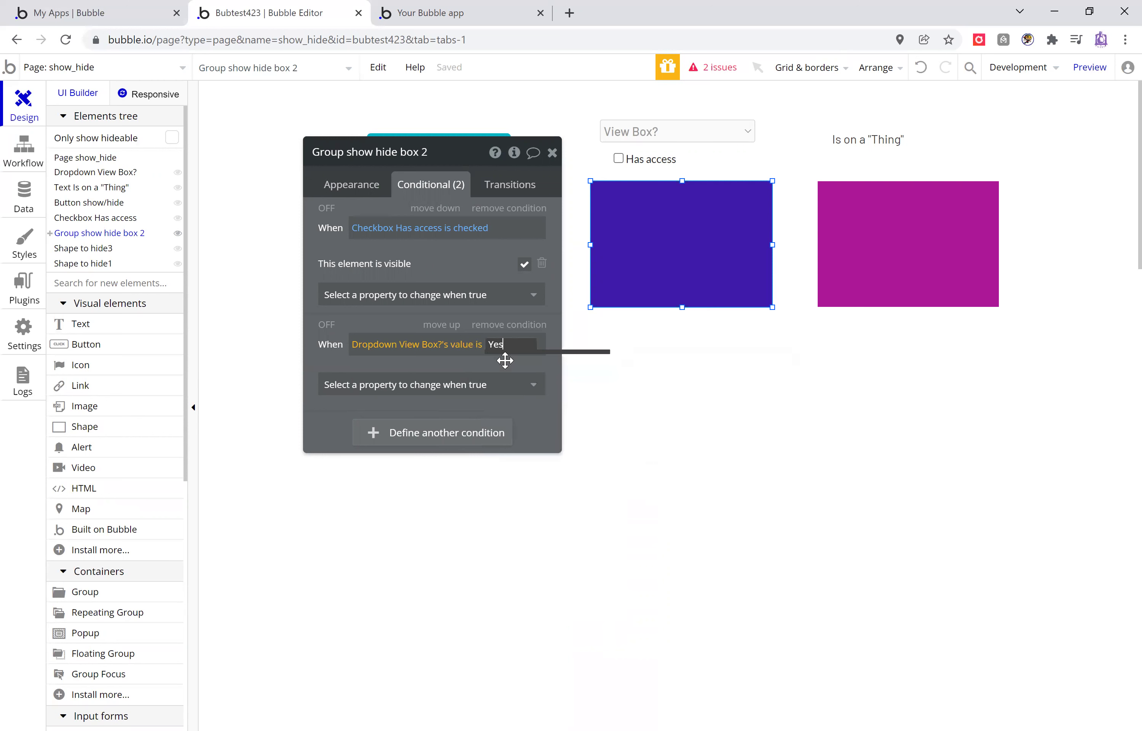
{"action": "key", "text": "Return"}
Make Group show hide box 2 visible when its dropdown condition is true, and close the property editor.
{"action": "left_click", "coordinate": [421, 393]}
{"action": "left_click", "coordinate": [400, 433]}
{"action": "left_click", "coordinate": [525, 382]}
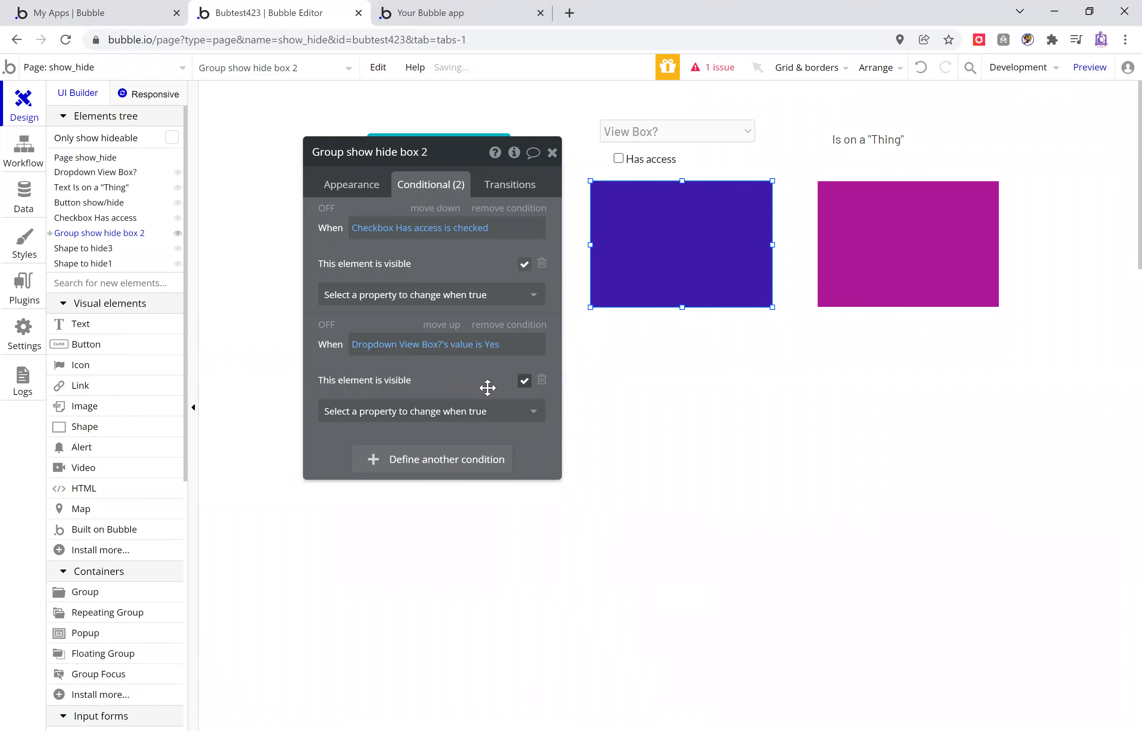
{"action": "left_click", "coordinate": [552, 153]}
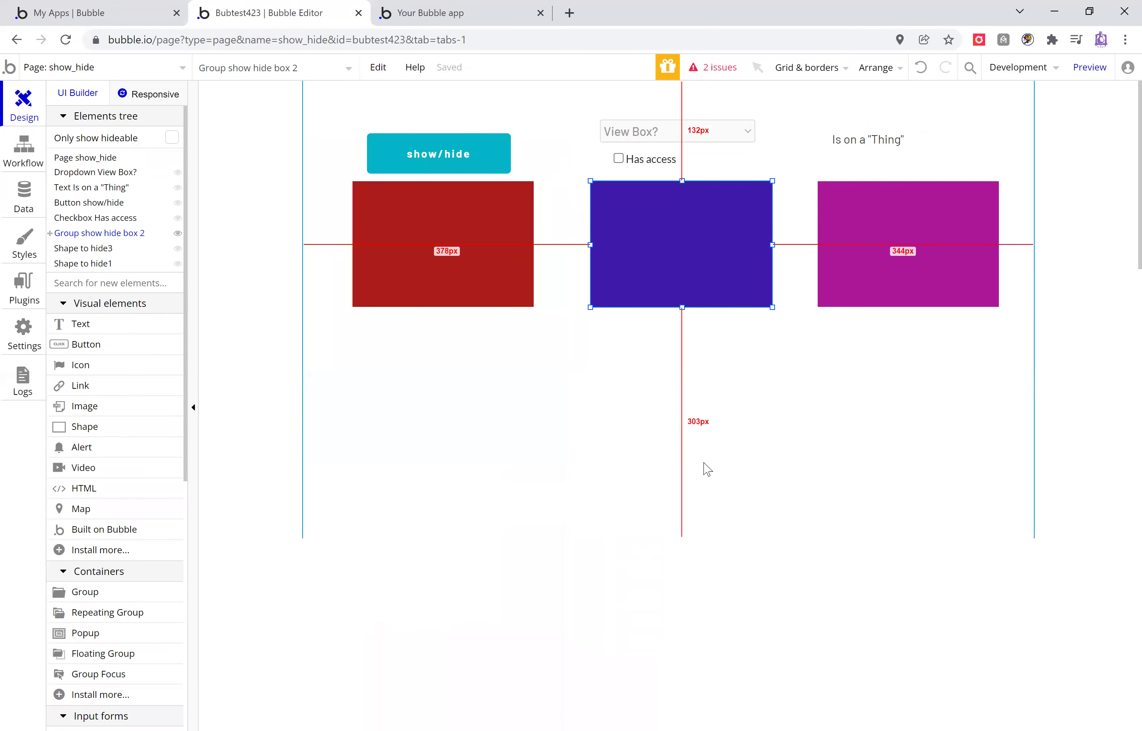
Add an empty condition to the magenta shape and try turning off its visibility on page load.
{"action": "double_click", "coordinate": [865, 277]}
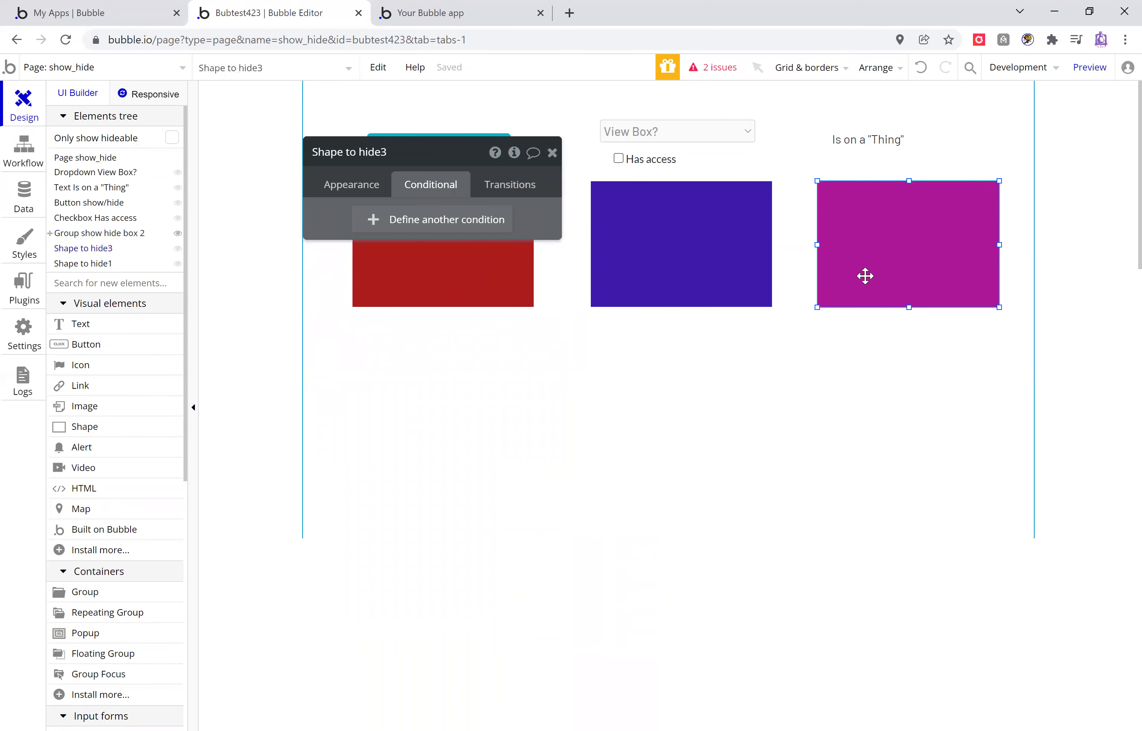
{"action": "left_click", "coordinate": [376, 221]}
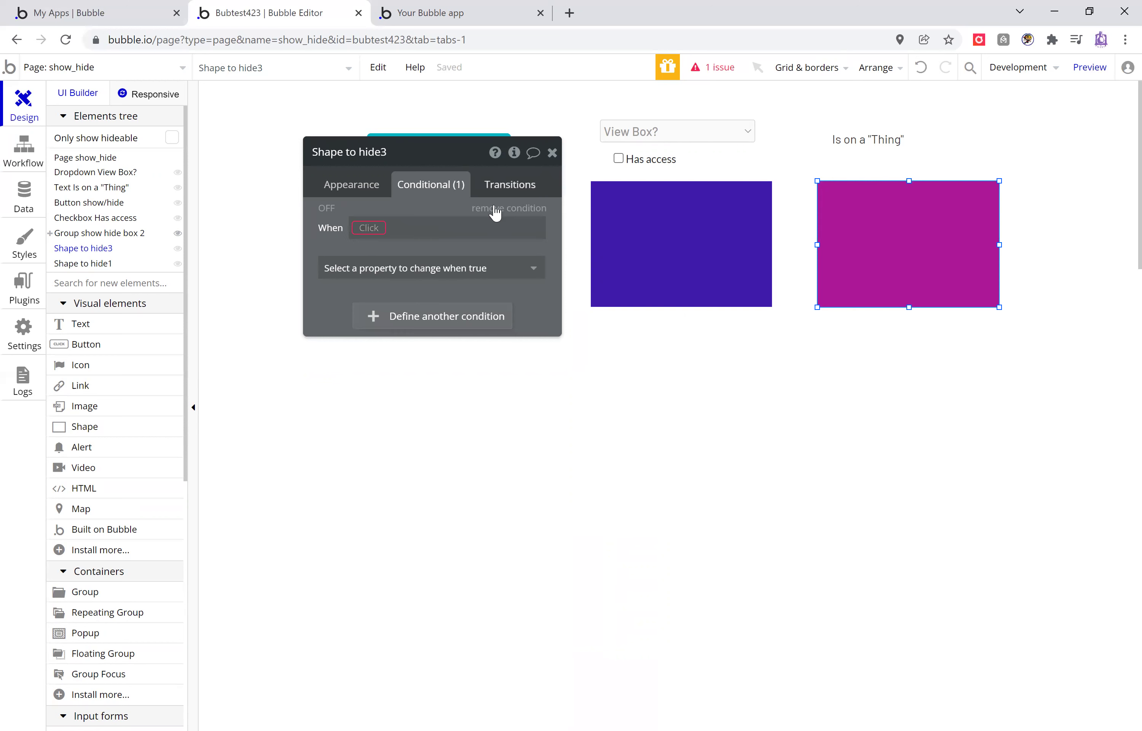
{"action": "left_click", "coordinate": [346, 191]}
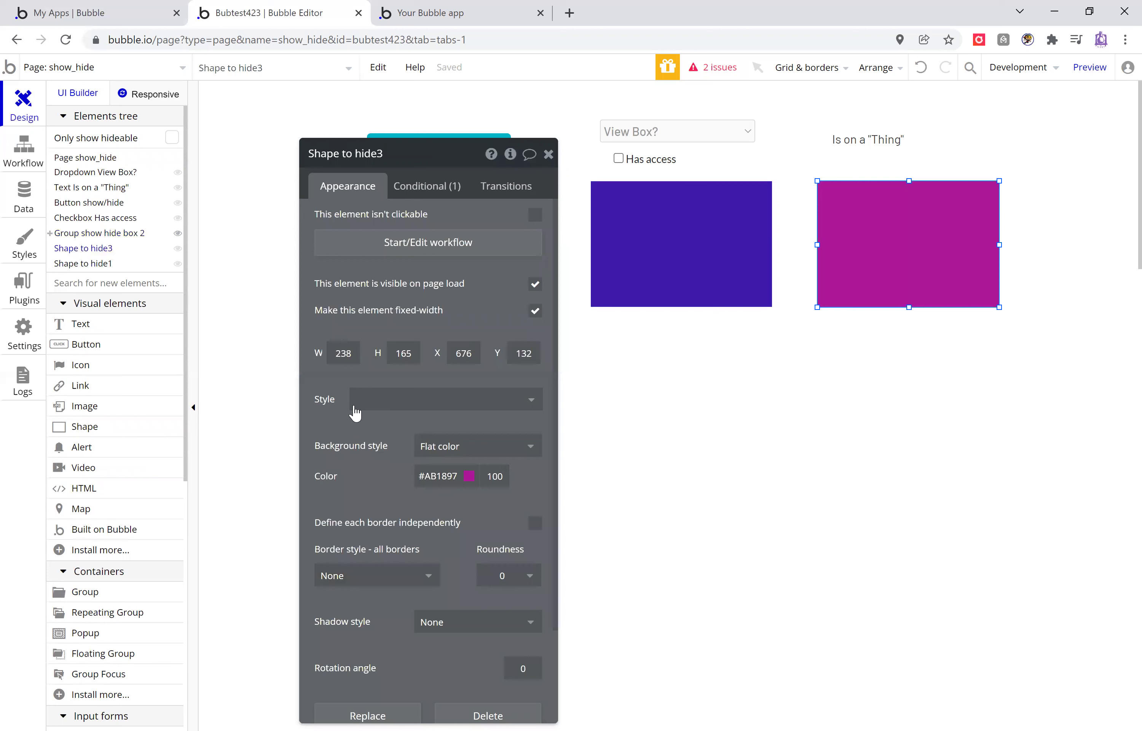
{"action": "left_click", "coordinate": [535, 284]}
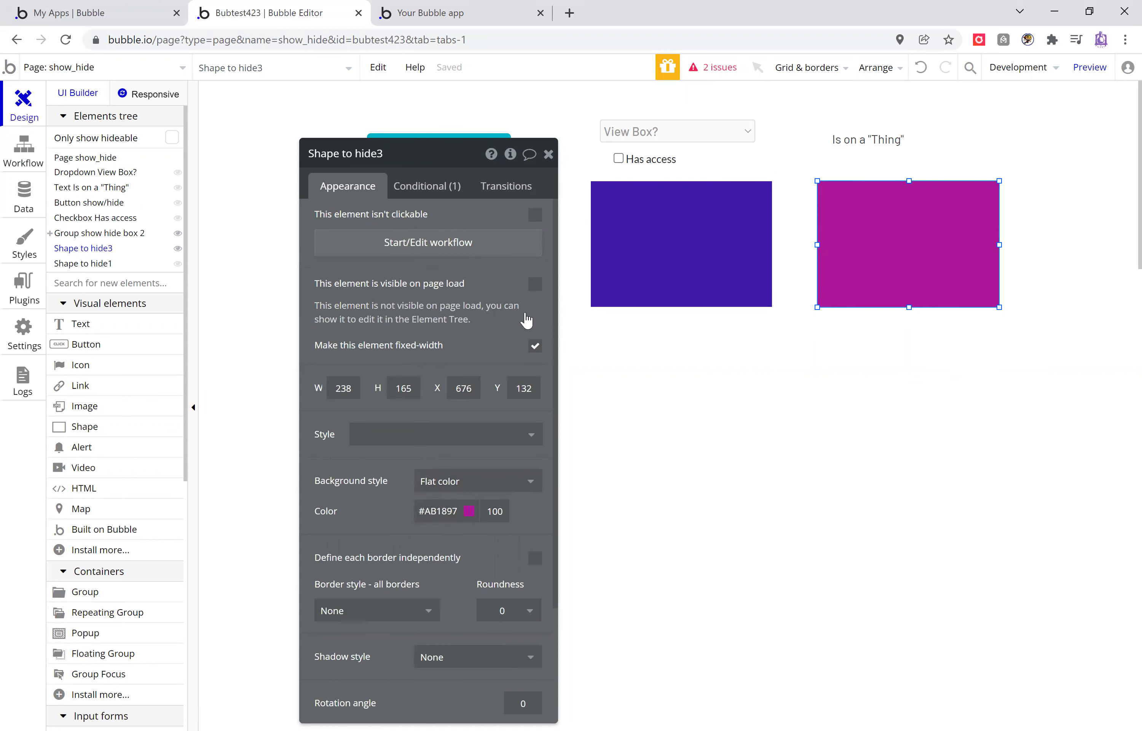
{"action": "left_click", "coordinate": [535, 284]}
Wrap the magenta shape in a Group and rename that group "Group color box 3".
{"action": "right_click", "coordinate": [824, 269]}
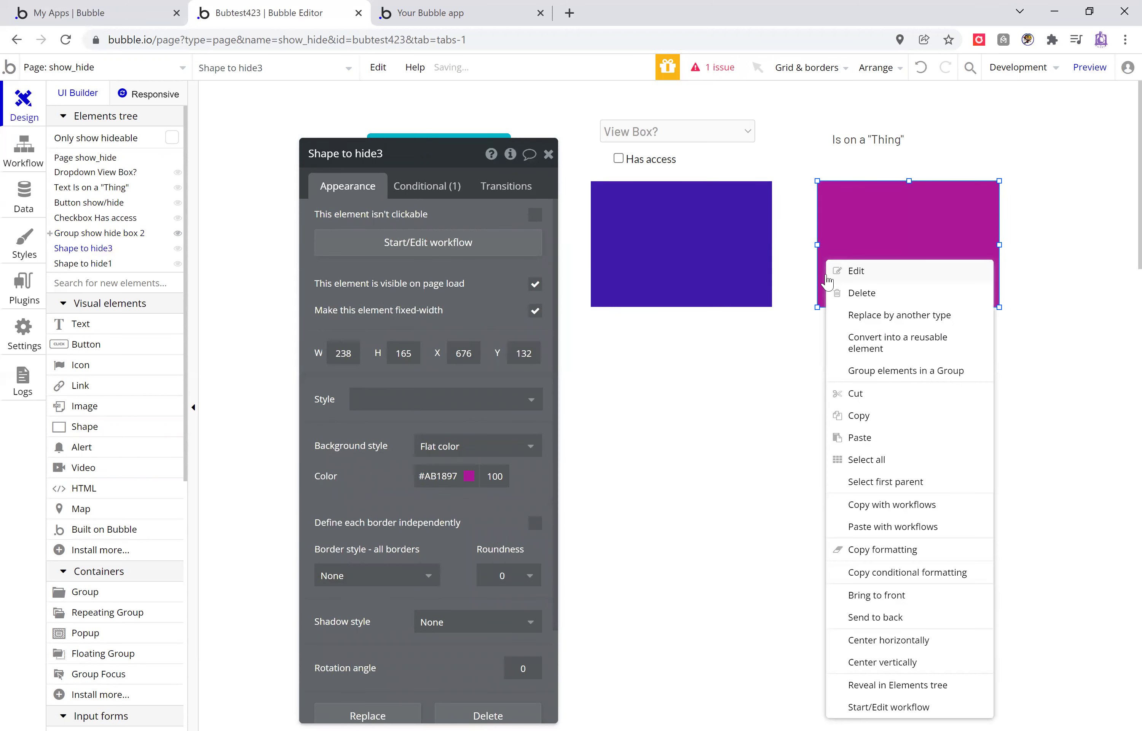
{"action": "left_click", "coordinate": [897, 371]}
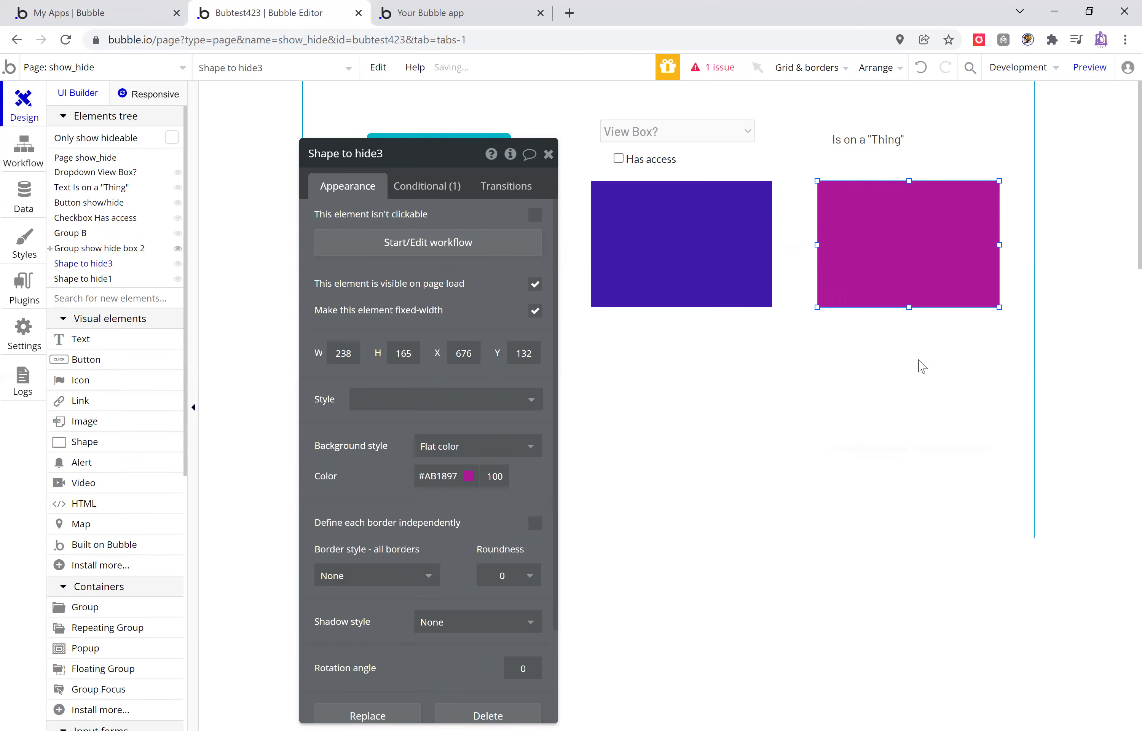
{"action": "double_click", "coordinate": [407, 155]}
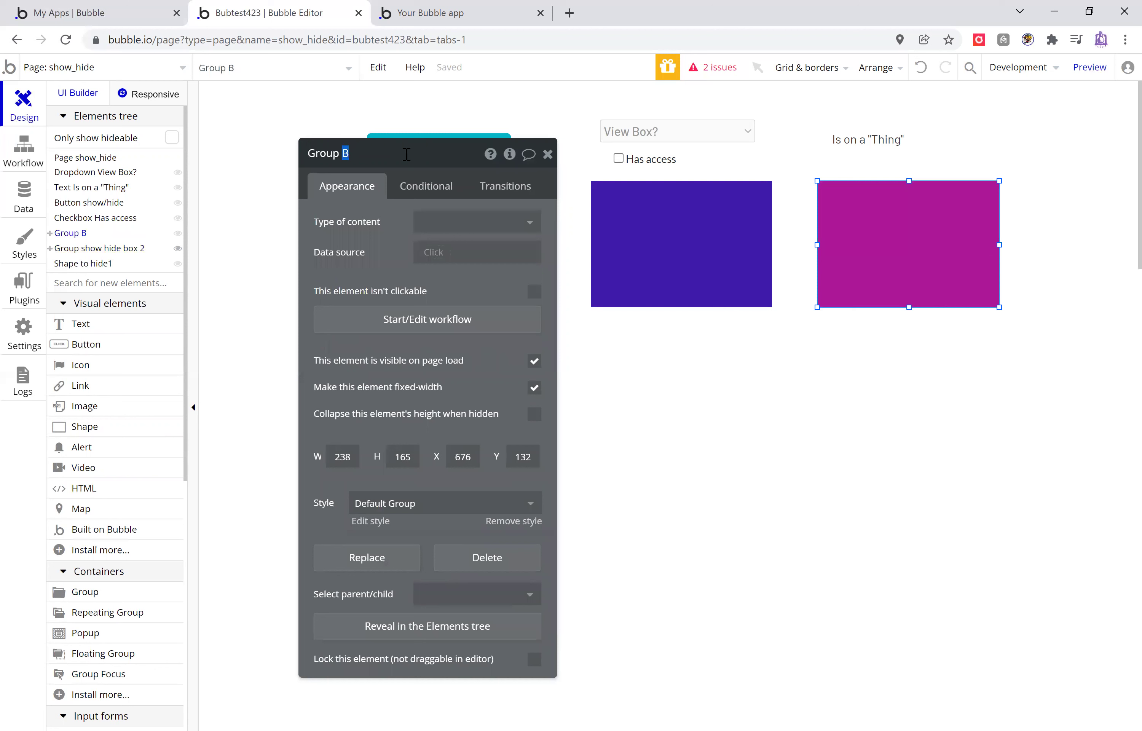
{"action": "type", "text": "color box 3"}
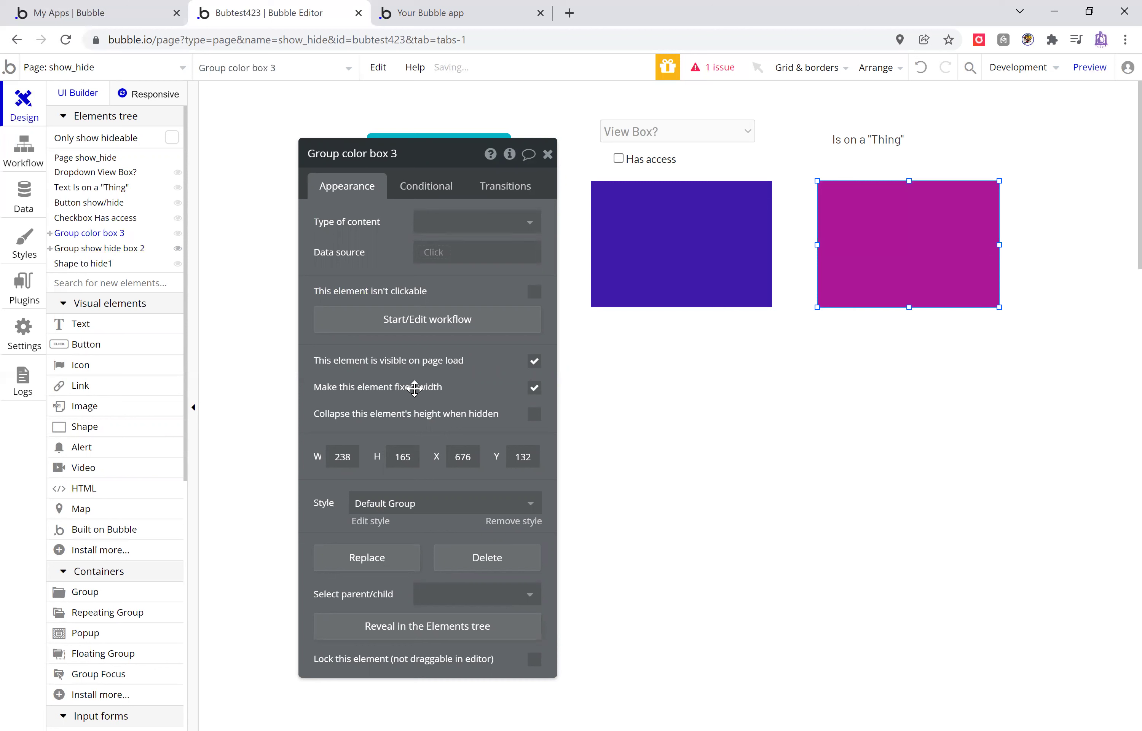
Make Group color box 3 not visible on page load, collapsing its height when hidden with the collapse operation animated.
{"action": "left_click", "coordinate": [535, 364]}
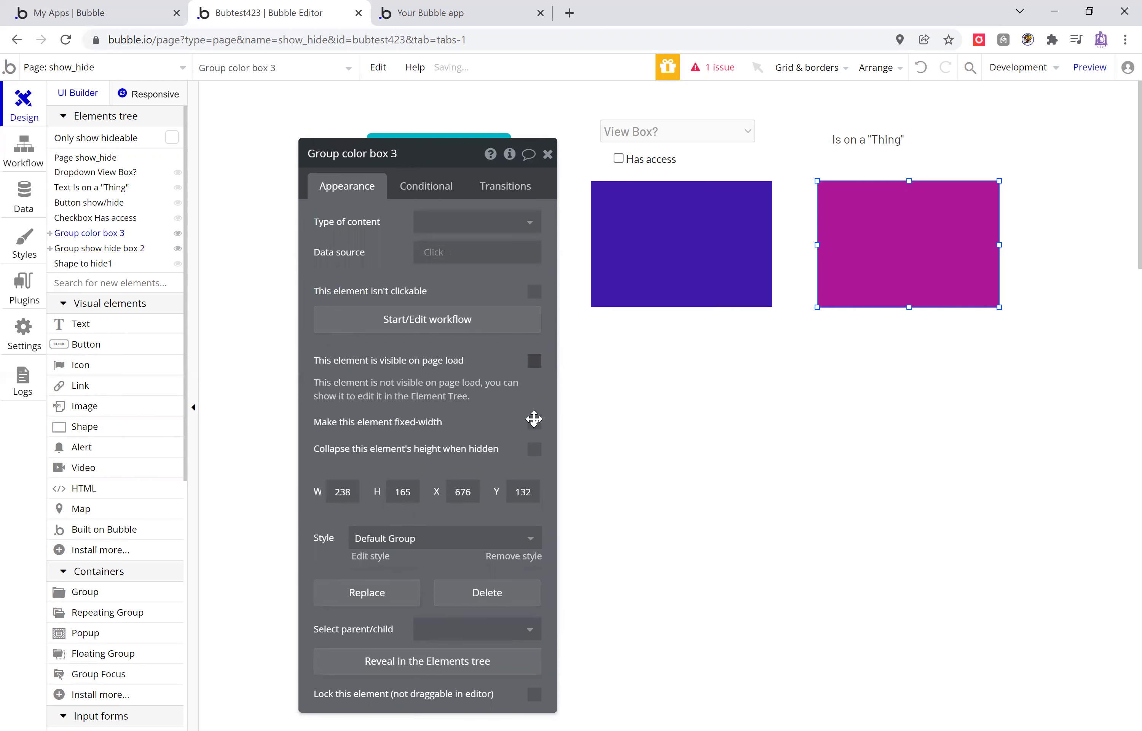
{"action": "left_click", "coordinate": [534, 449]}
{"action": "left_click", "coordinate": [534, 478]}
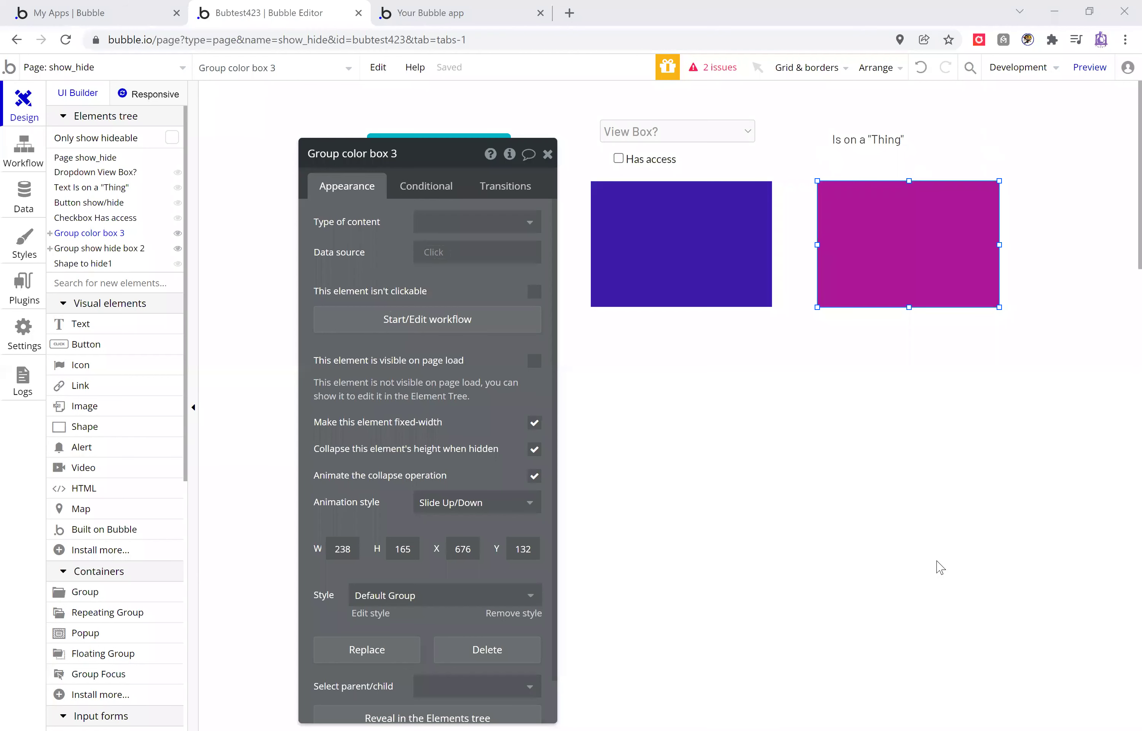
{"action": "left_click", "coordinate": [547, 154]}
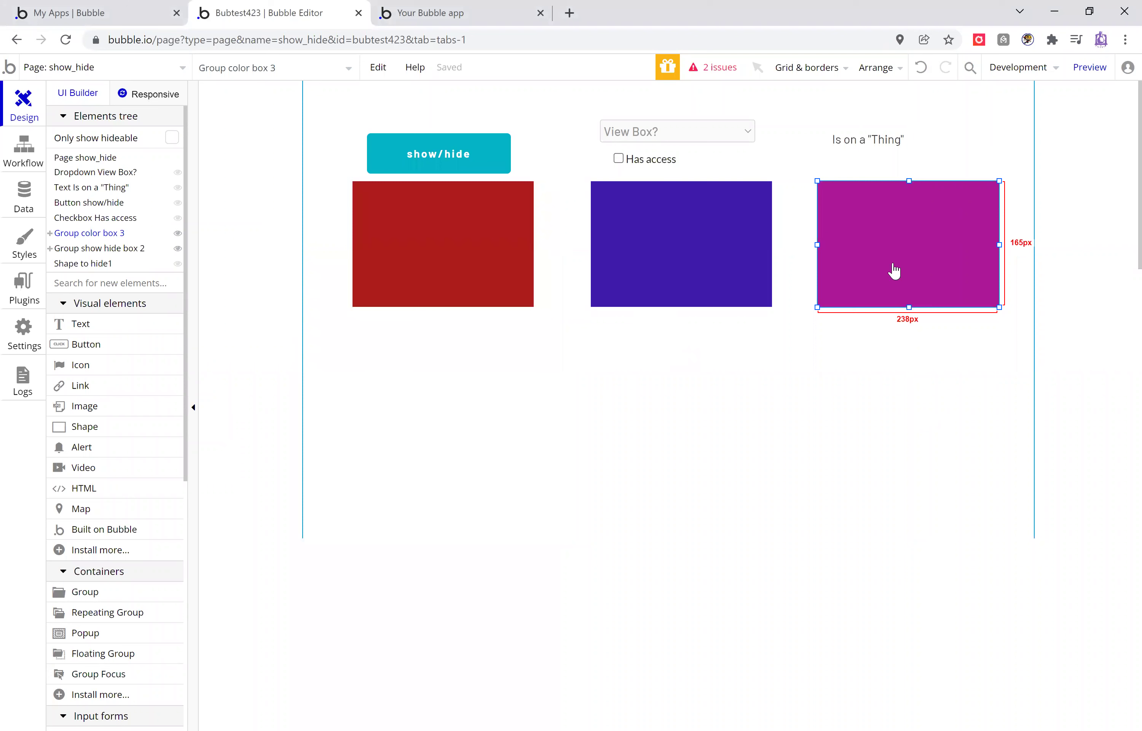
{"action": "left_click", "coordinate": [632, 526]}
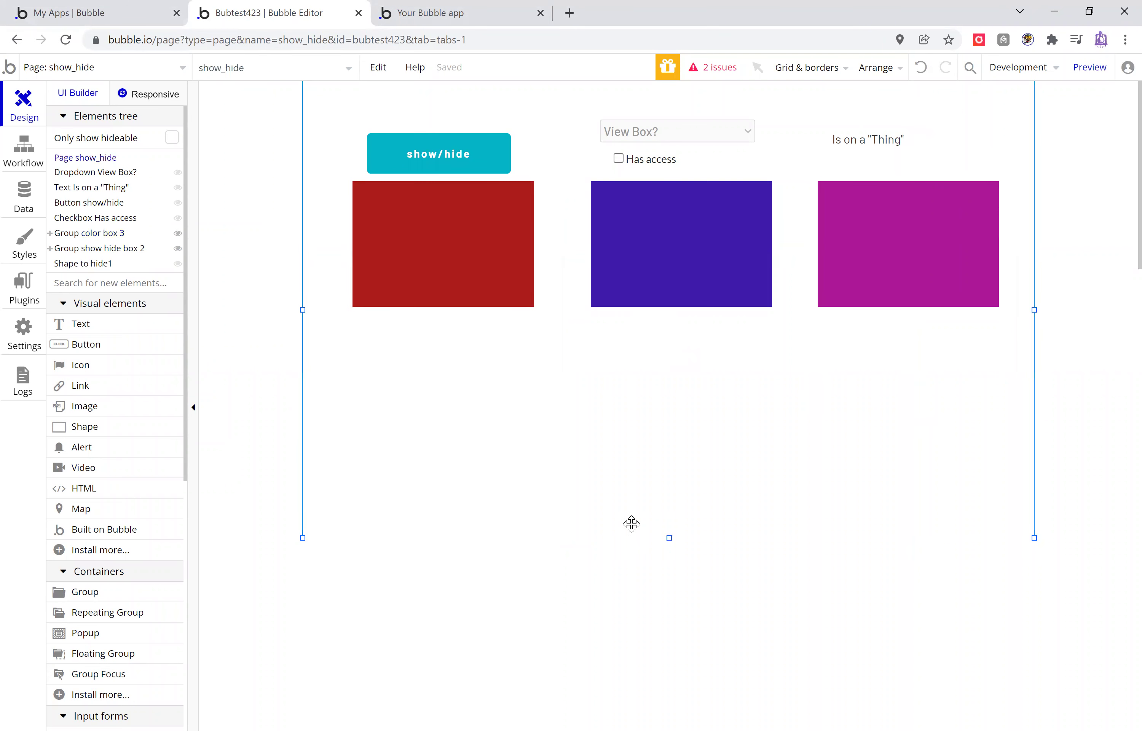
Switch to the app preview, reload it, and test the Has access checkbox and the View Box? dropdown.
{"action": "left_click", "coordinate": [463, 14]}
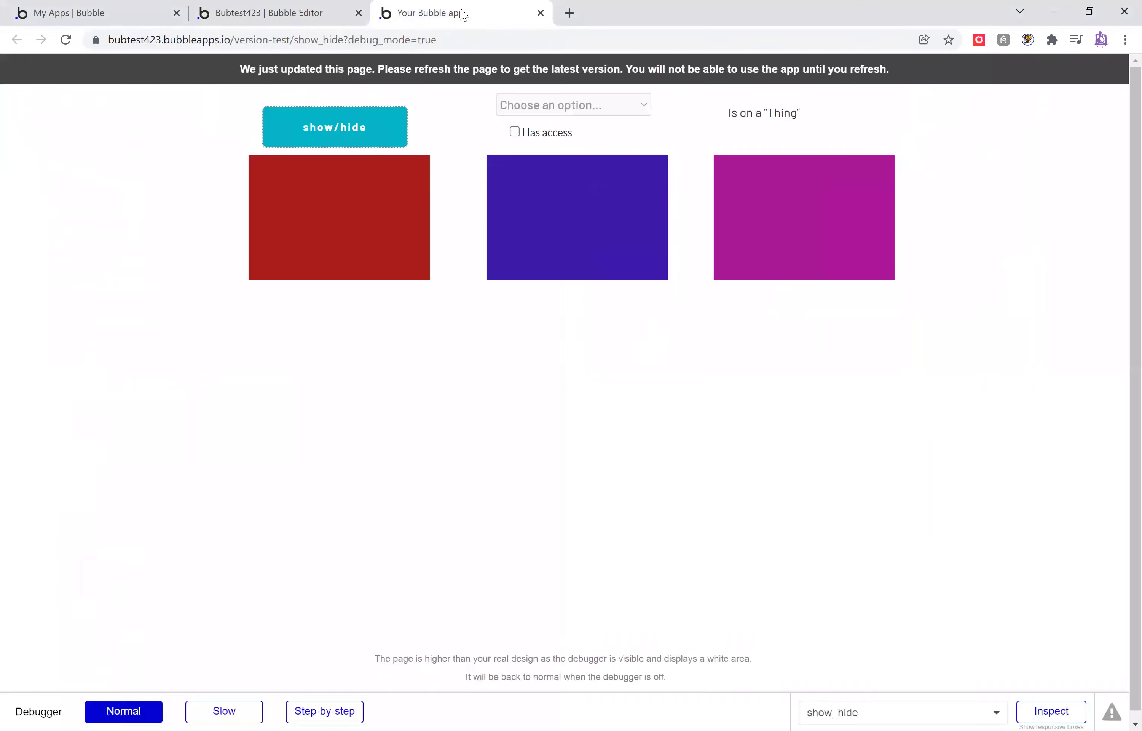
{"action": "left_click", "coordinate": [66, 40]}
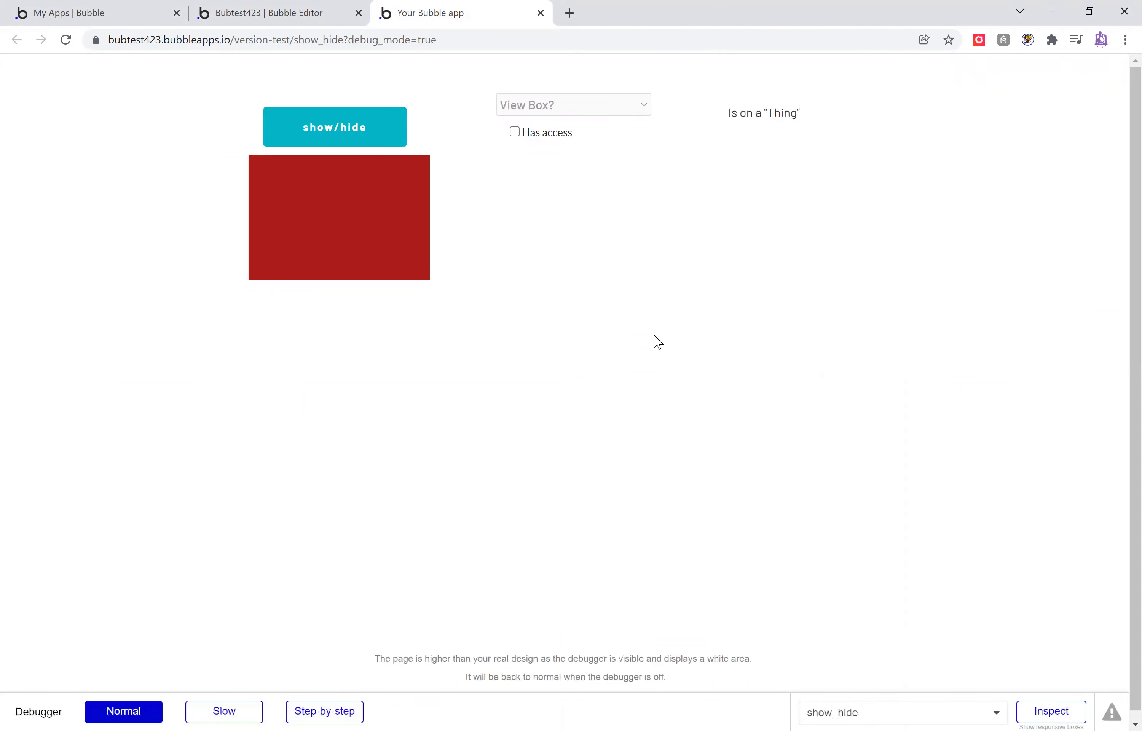
{"action": "left_click", "coordinate": [518, 133]}
{"action": "left_click", "coordinate": [544, 107]}
{"action": "left_click", "coordinate": [544, 126]}
Return to the Bubble editor and make the blue-violet shape inside its group visible on page load.
{"action": "left_click", "coordinate": [298, 7]}
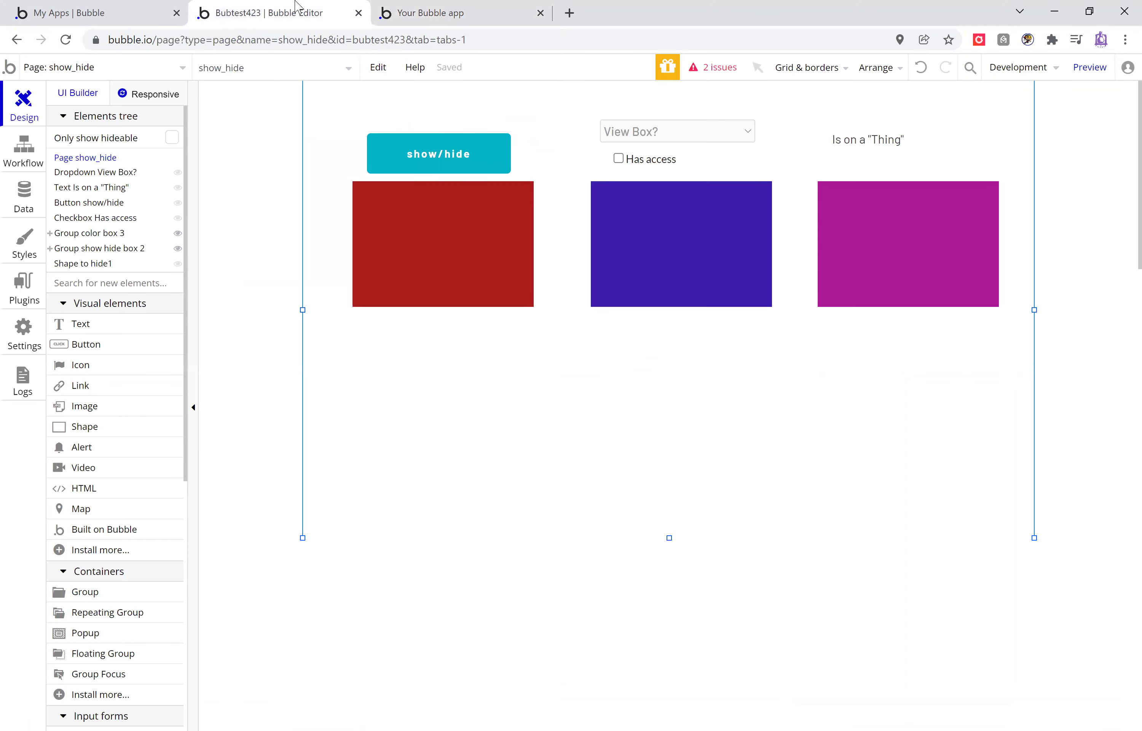
{"action": "double_click", "coordinate": [700, 255]}
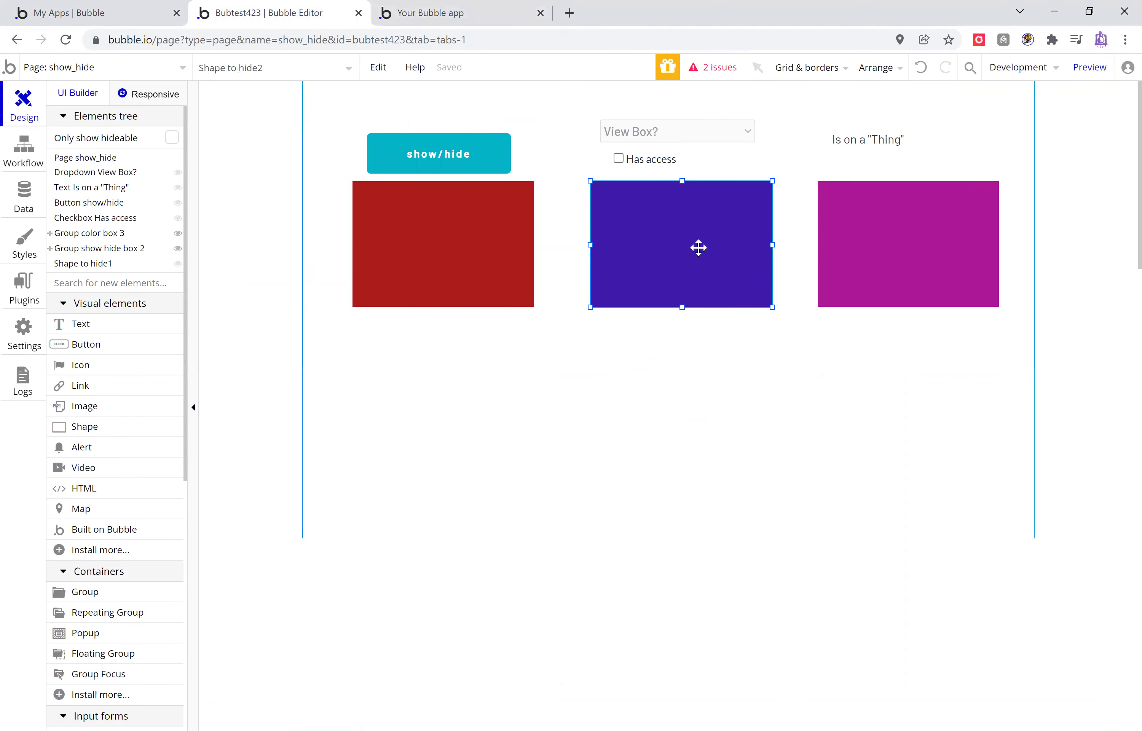
{"action": "left_click", "coordinate": [534, 284]}
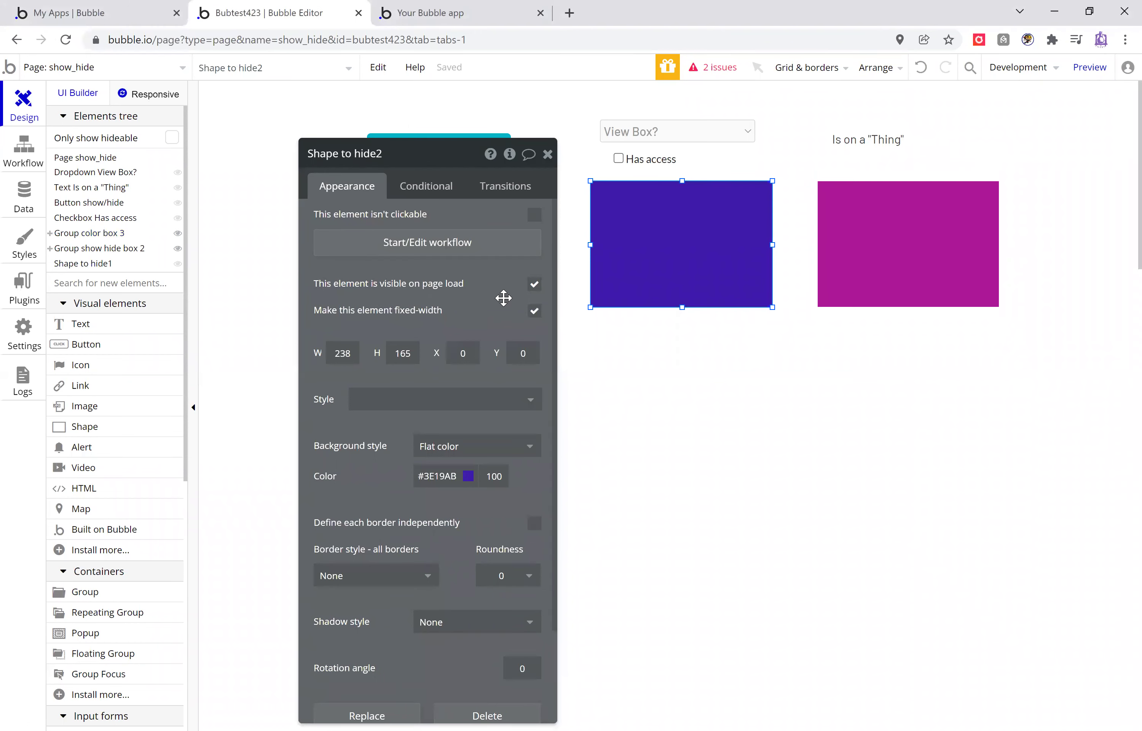
Reload the app preview and toggle the Has access checkbox to test the blue-violet box.
{"action": "left_click", "coordinate": [451, 13]}
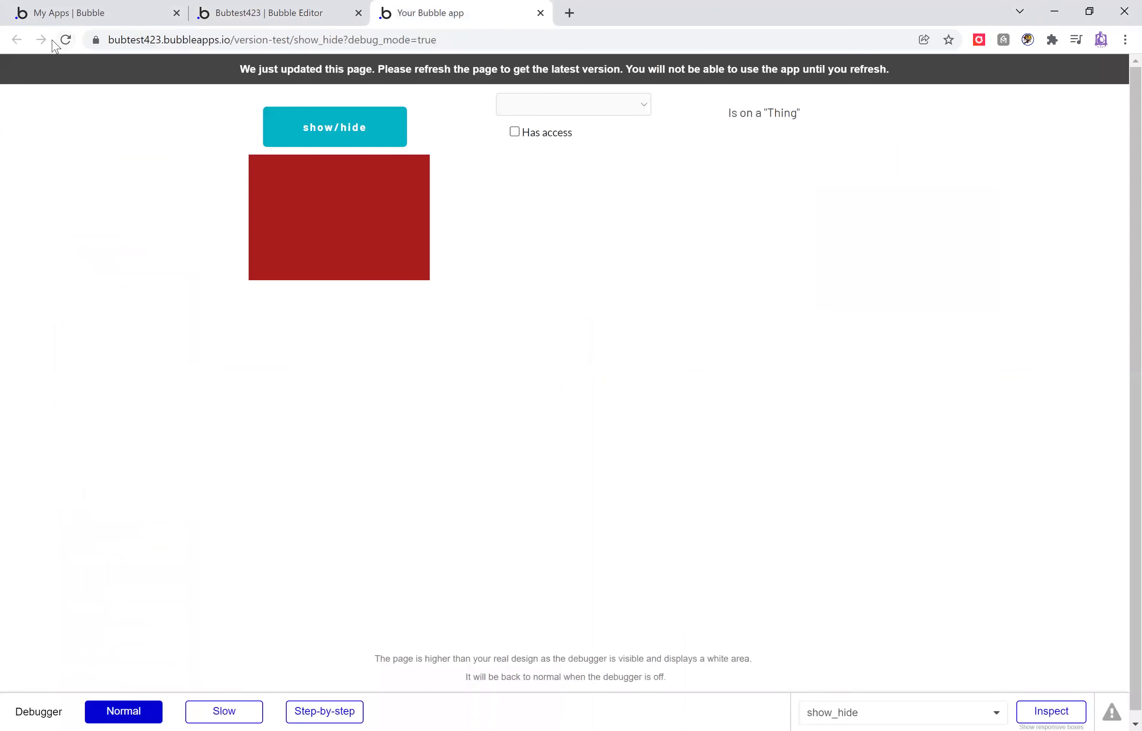
{"action": "left_click", "coordinate": [66, 40]}
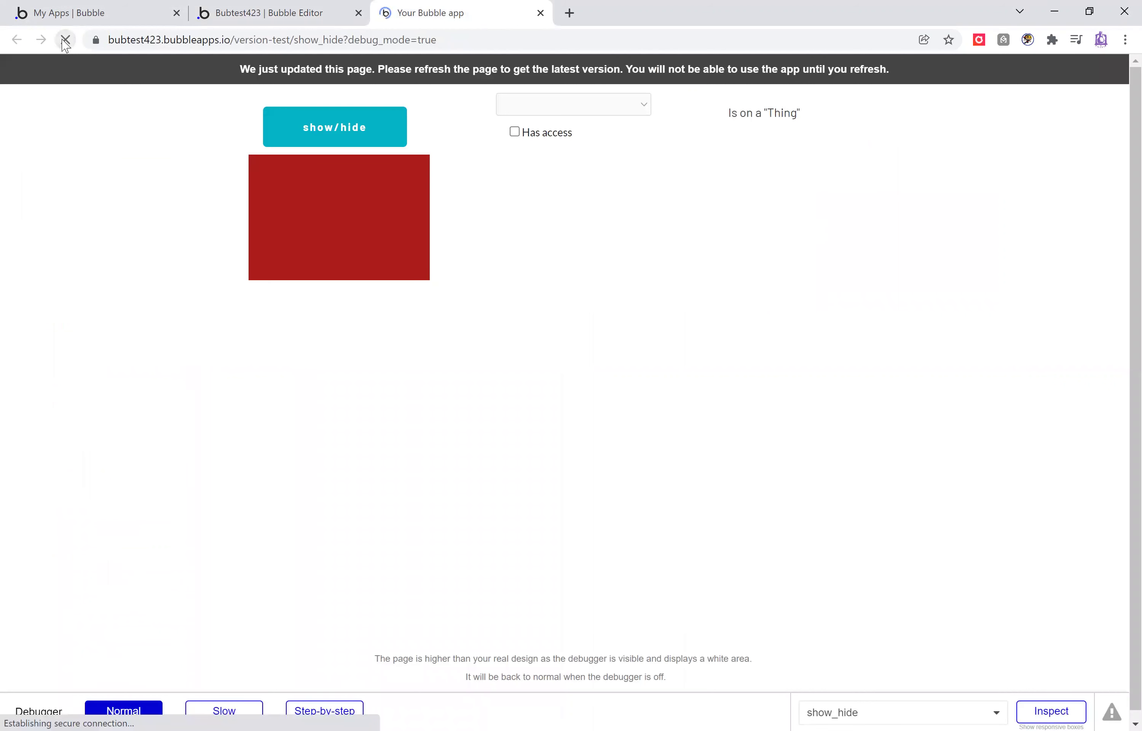
{"action": "left_click", "coordinate": [518, 136]}
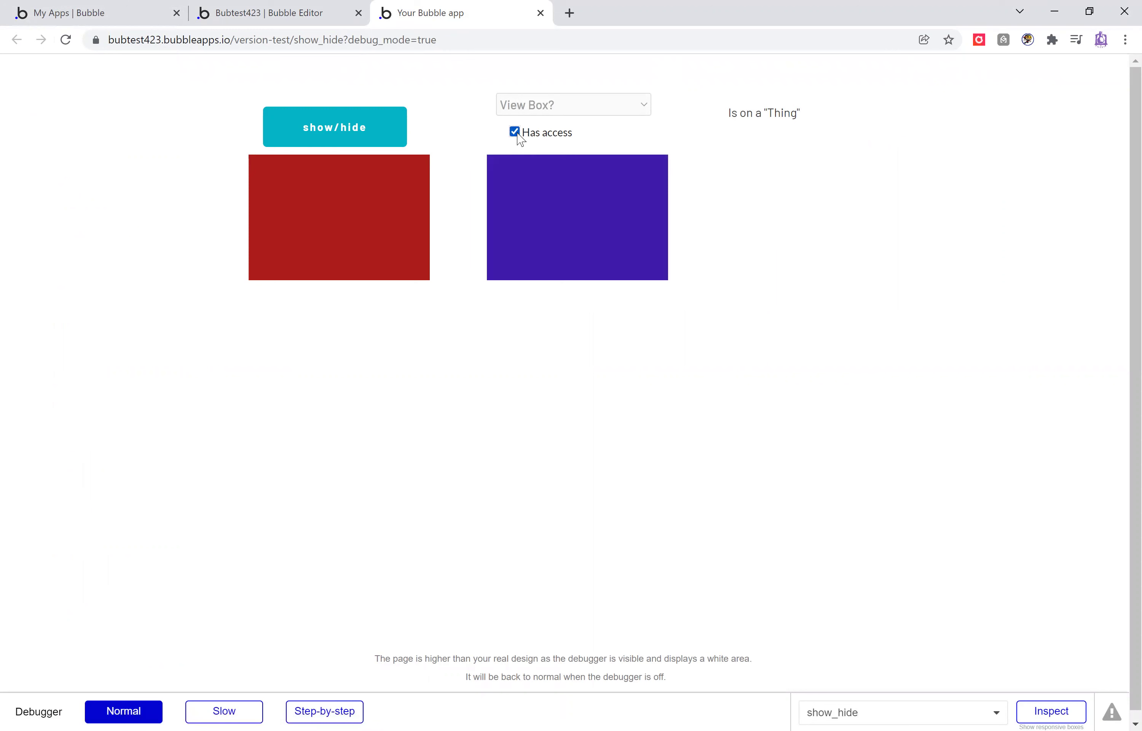
{"action": "left_click", "coordinate": [517, 135]}
{"action": "left_click", "coordinate": [516, 132]}
Switch the View Box? dropdown between Yes and No in the preview to test the blue-violet box.
{"action": "left_click", "coordinate": [570, 114]}
{"action": "left_click", "coordinate": [556, 139]}
{"action": "left_click", "coordinate": [571, 108]}
{"action": "left_click", "coordinate": [515, 155]}
{"action": "left_click", "coordinate": [521, 106]}
{"action": "left_click", "coordinate": [519, 141]}
{"action": "left_click", "coordinate": [480, 358]}
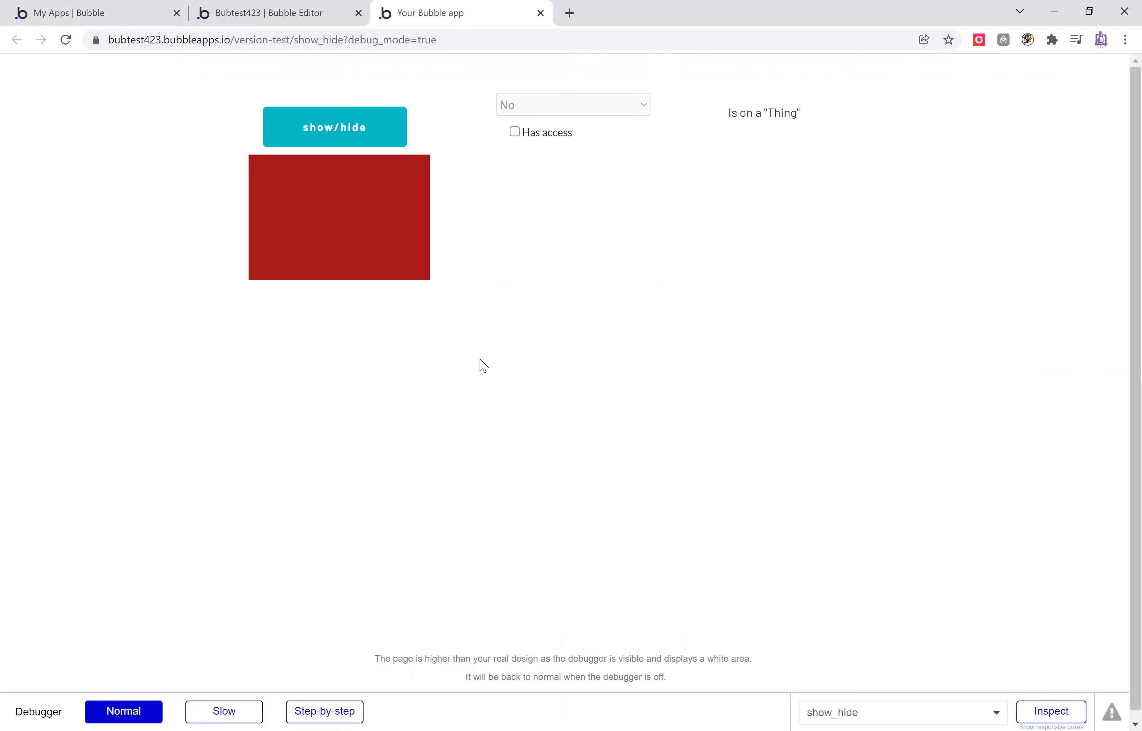
Test the show/hide button in the preview by toggling the red box several times.
{"action": "left_click", "coordinate": [354, 134]}
{"action": "left_click", "coordinate": [354, 134]}
{"action": "left_click", "coordinate": [354, 134]}
{"action": "left_click", "coordinate": [380, 133]}
Check Has access and set the View Box? dropdown to Yes in the preview to test both conditions together.
{"action": "left_click", "coordinate": [518, 133]}
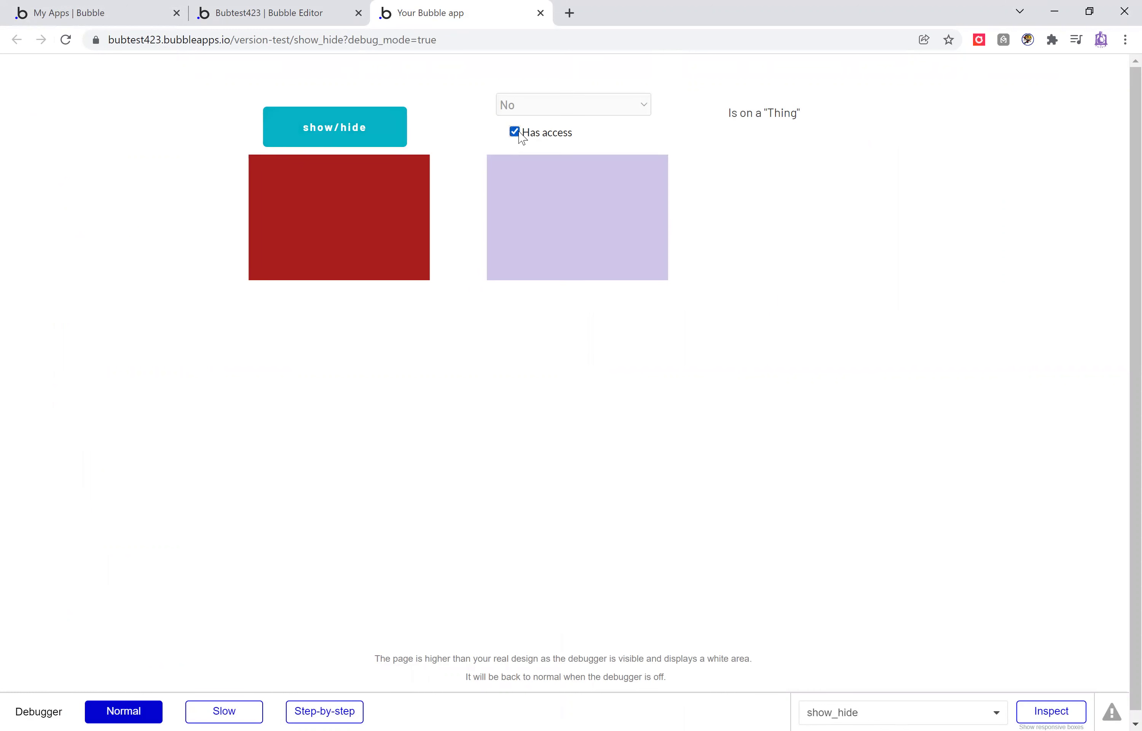
{"action": "left_click", "coordinate": [531, 107]}
{"action": "left_click", "coordinate": [538, 142]}
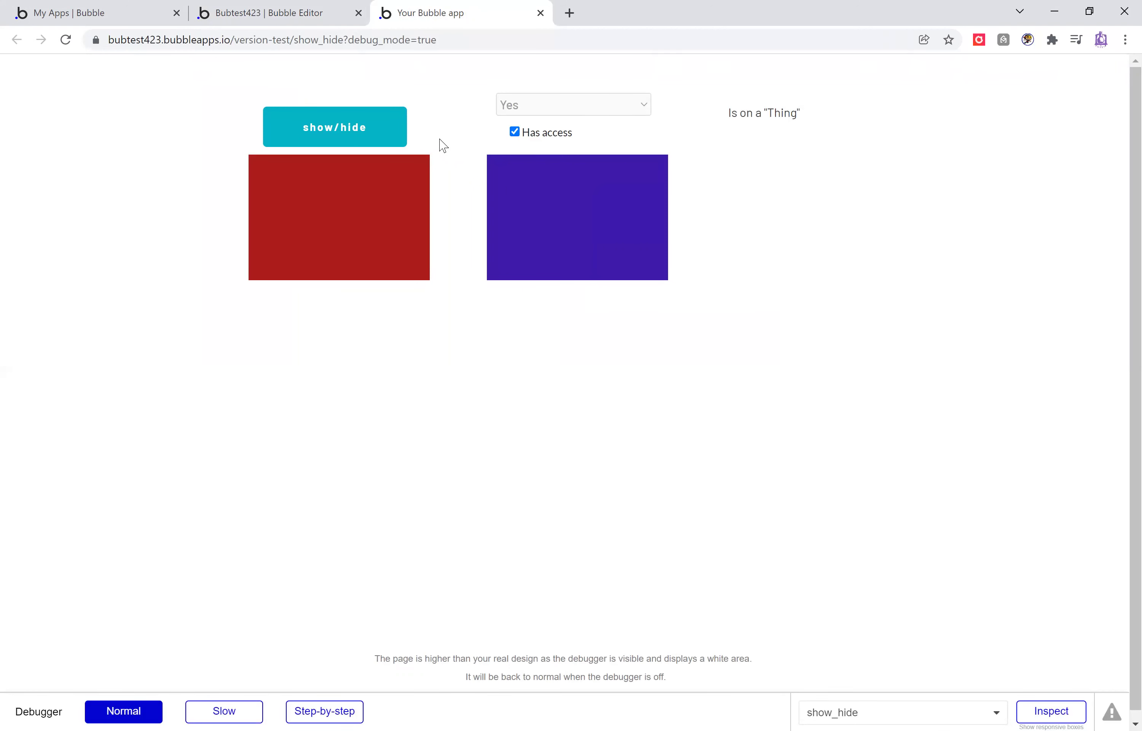
Toggle the Has access checkbox and reselect Yes in the View Box? dropdown in the preview to test the blue-violet box.
{"action": "left_click", "coordinate": [516, 134]}
{"action": "left_click", "coordinate": [513, 135]}
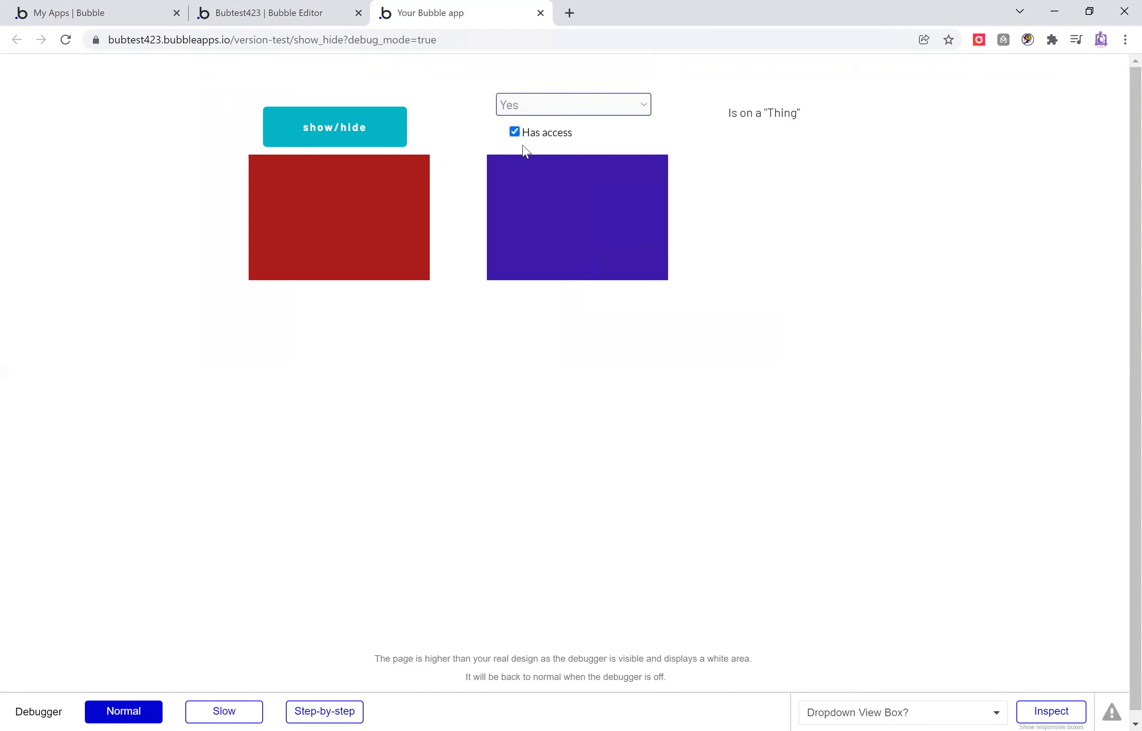
{"action": "left_click", "coordinate": [528, 104]}
{"action": "left_click", "coordinate": [525, 155]}
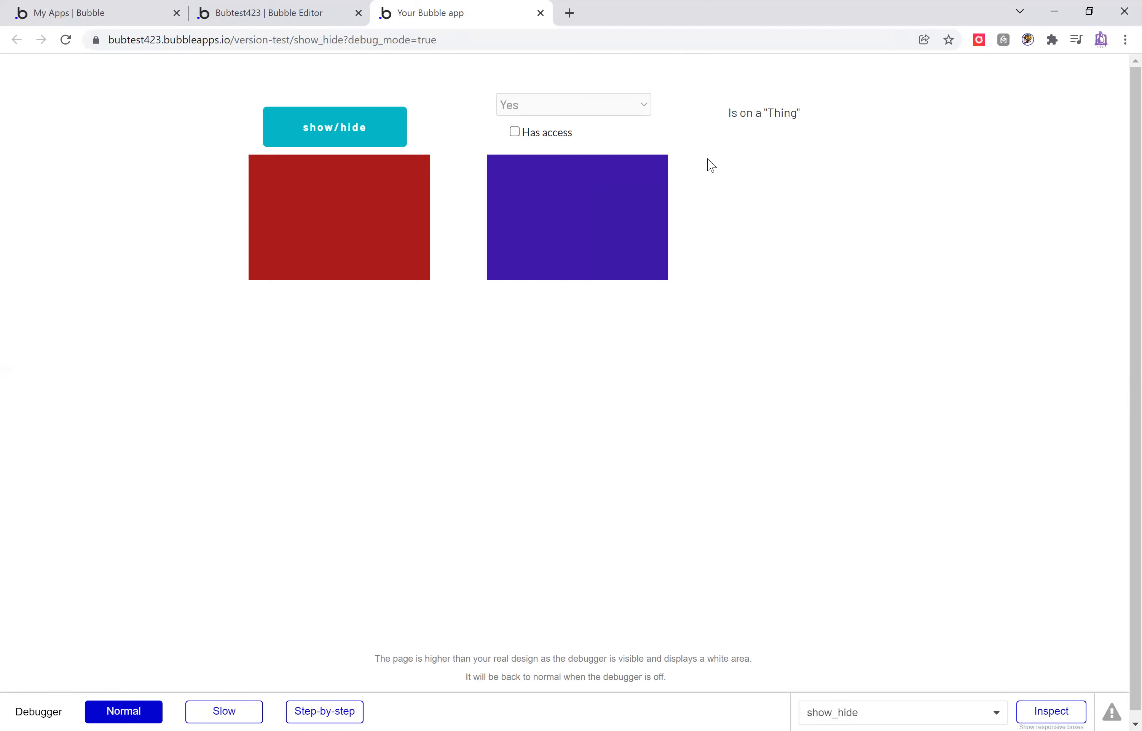
In the Bubble editor, add an input about 198 by 52 px below the red box with the placeholder "user role".
{"action": "left_click", "coordinate": [278, 7]}
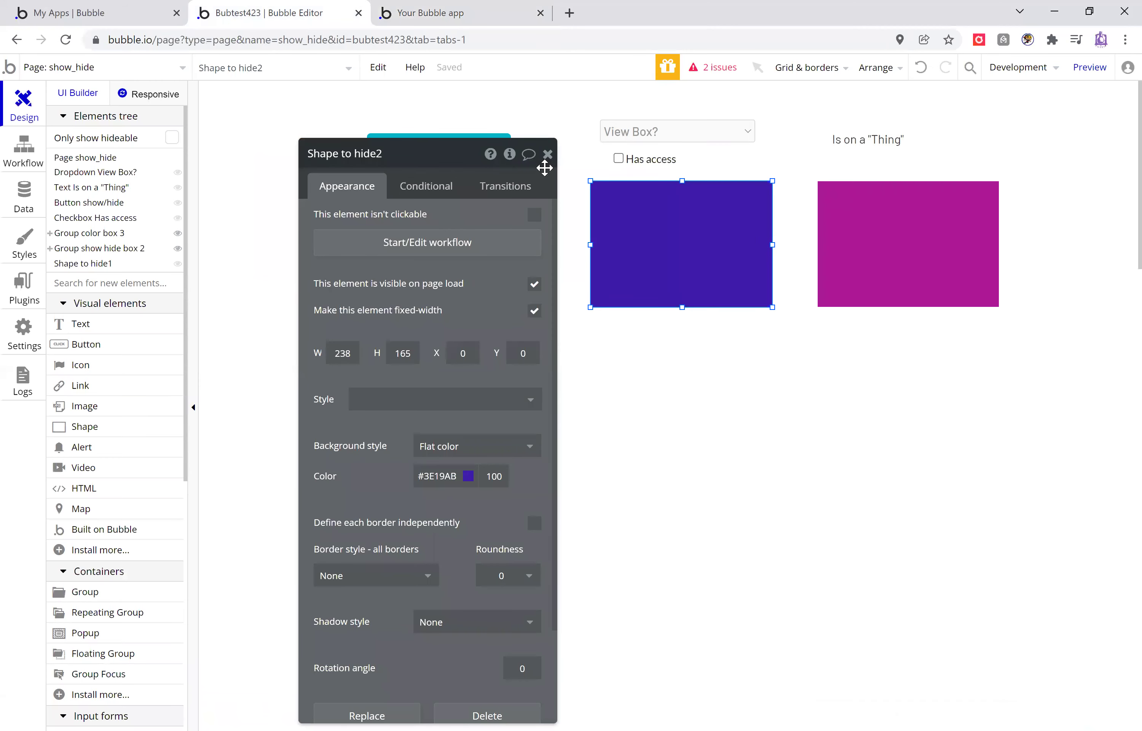
{"action": "left_click", "coordinate": [547, 155]}
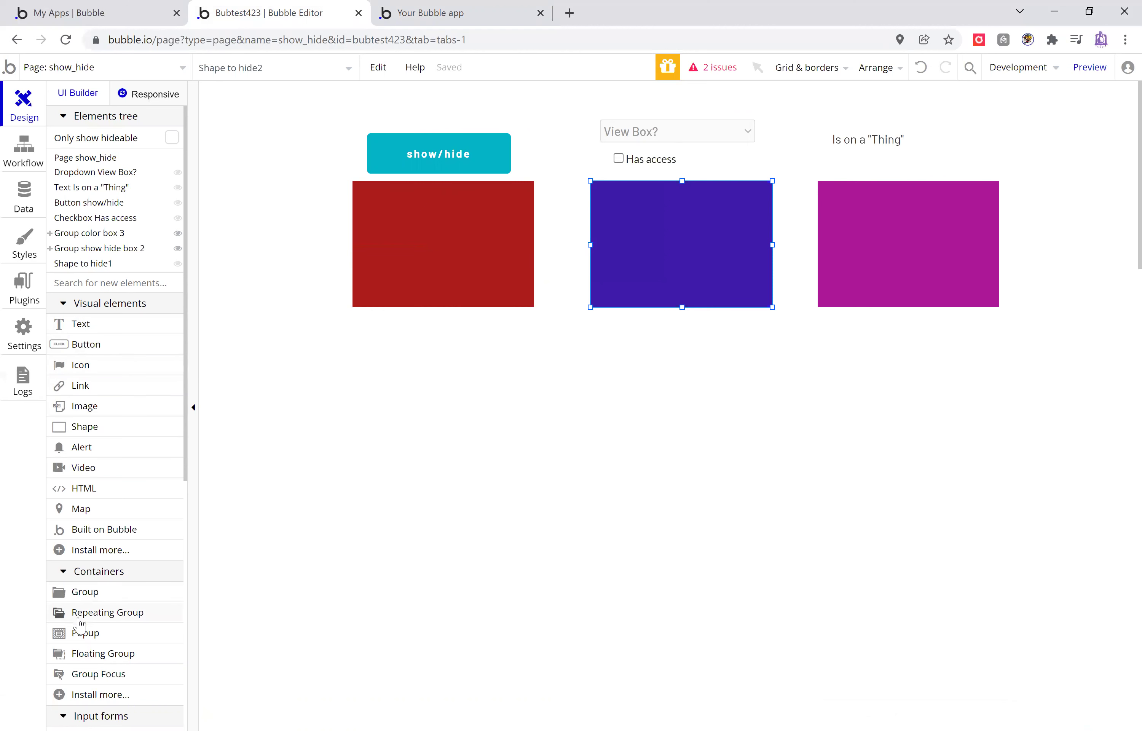
{"action": "scroll", "coordinate": [130, 672], "scroll_direction": "down", "scroll_amount": 2}
{"action": "left_click", "coordinate": [122, 662]}
{"action": "mouse_move", "coordinate": [398, 349]}
{"action": "left_mouse_down"}
{"action": "mouse_move", "coordinate": [512, 405]}
{"action": "mouse_move", "coordinate": [549, 388]}
{"action": "left_mouse_up"}
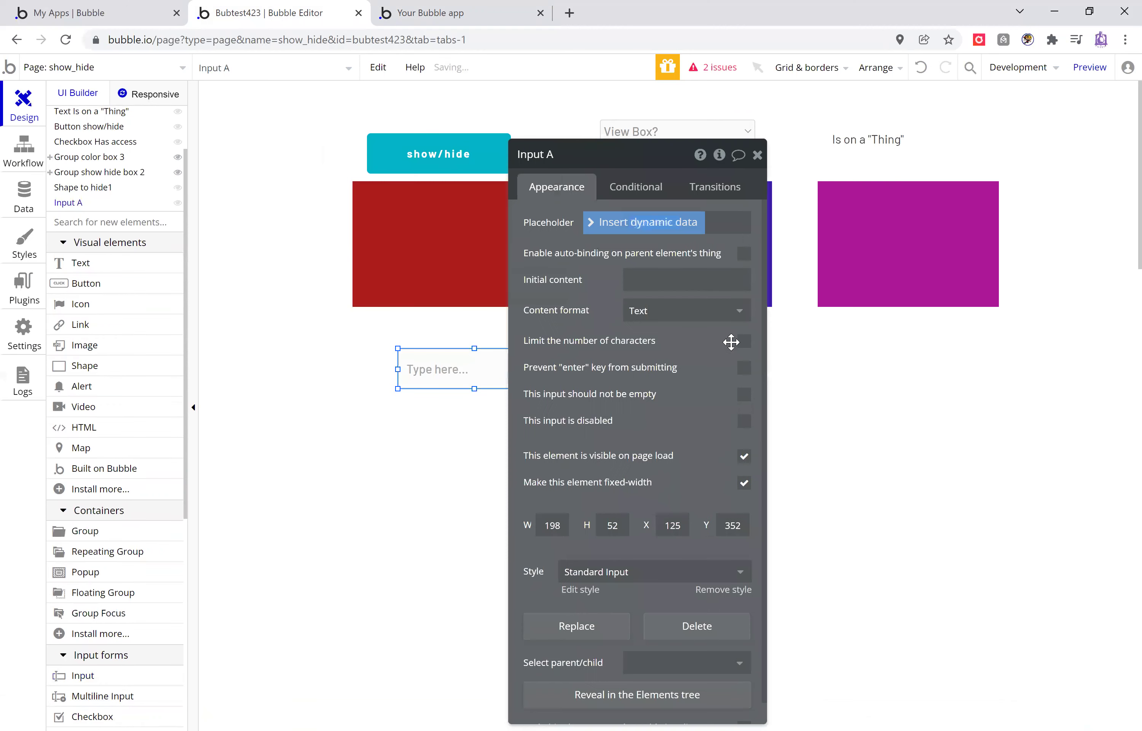
{"action": "key", "text": "BackSpace"}
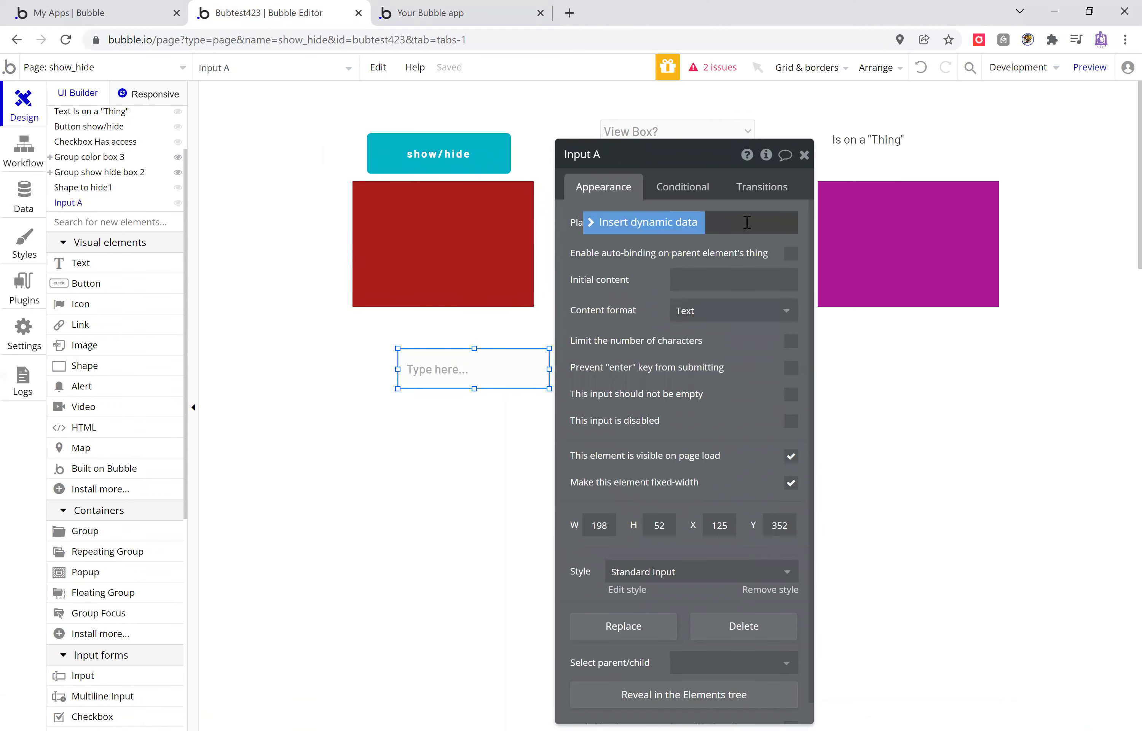
{"action": "type", "text": "user role"}
{"action": "left_click", "coordinate": [724, 359]}
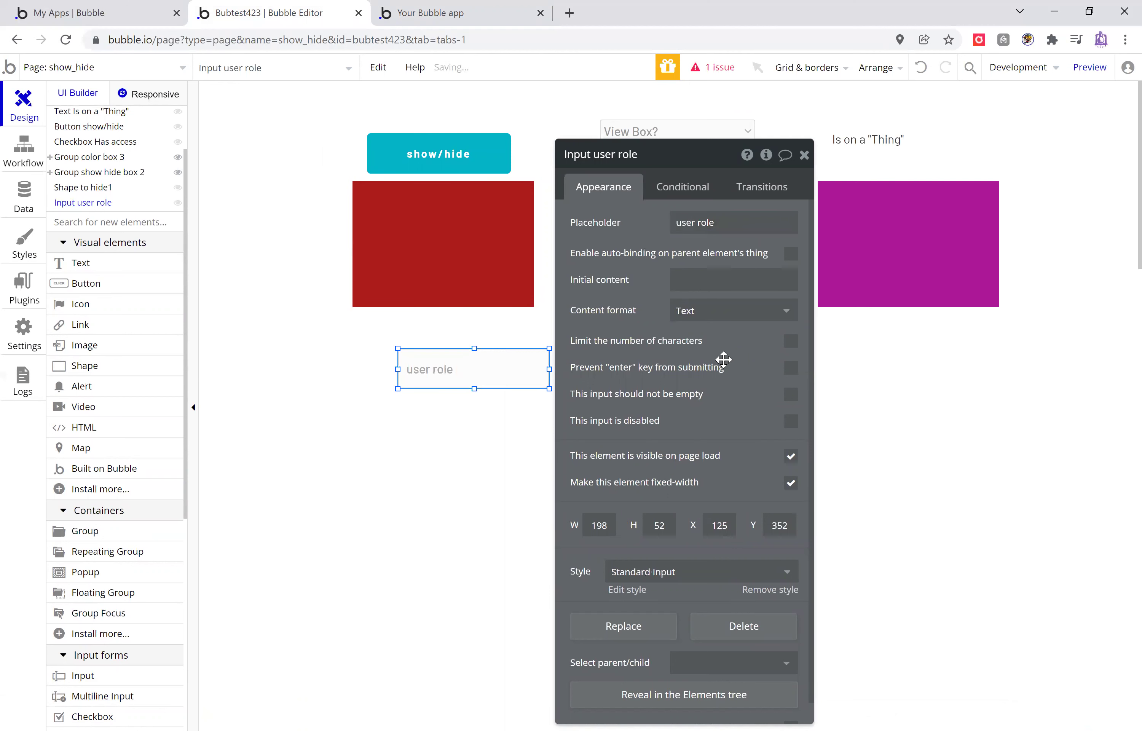
{"action": "left_click", "coordinate": [805, 155]}
Add a button about 124 by 56 px beside the user role input and label it "add role to user".
{"action": "left_click", "coordinate": [81, 283]}
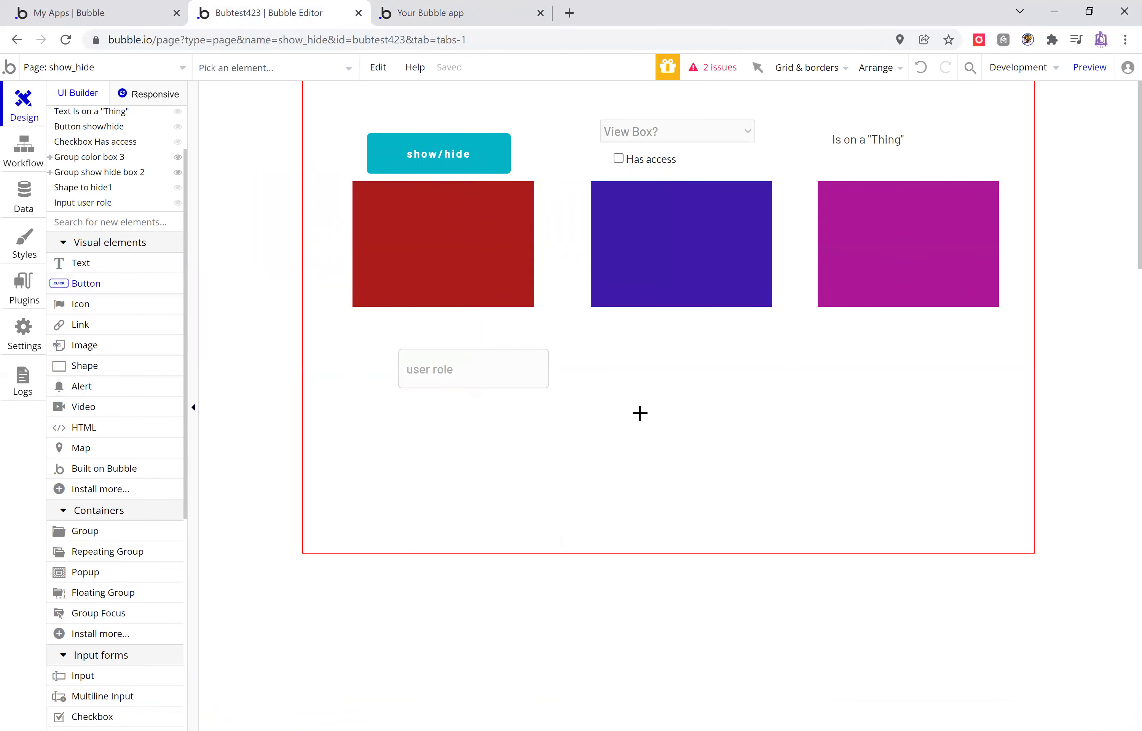
{"action": "left_click_drag", "start_coordinate": [576, 349], "coordinate": [671, 390]}
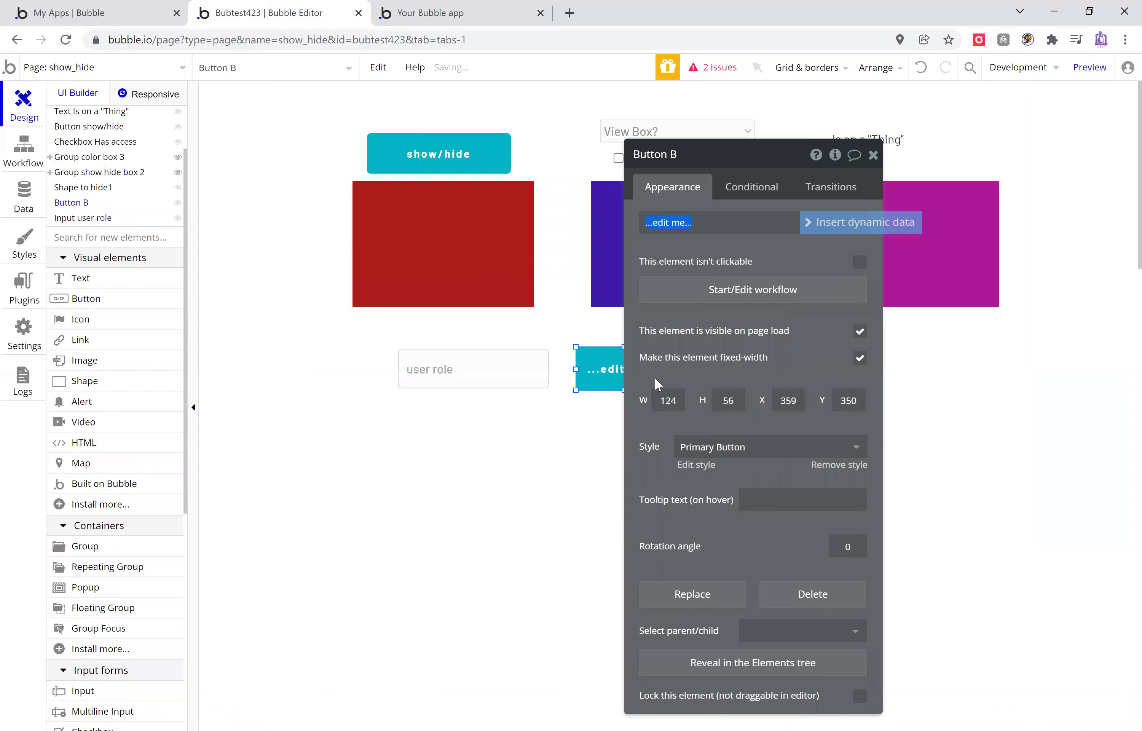
{"action": "type", "text": "create user"}
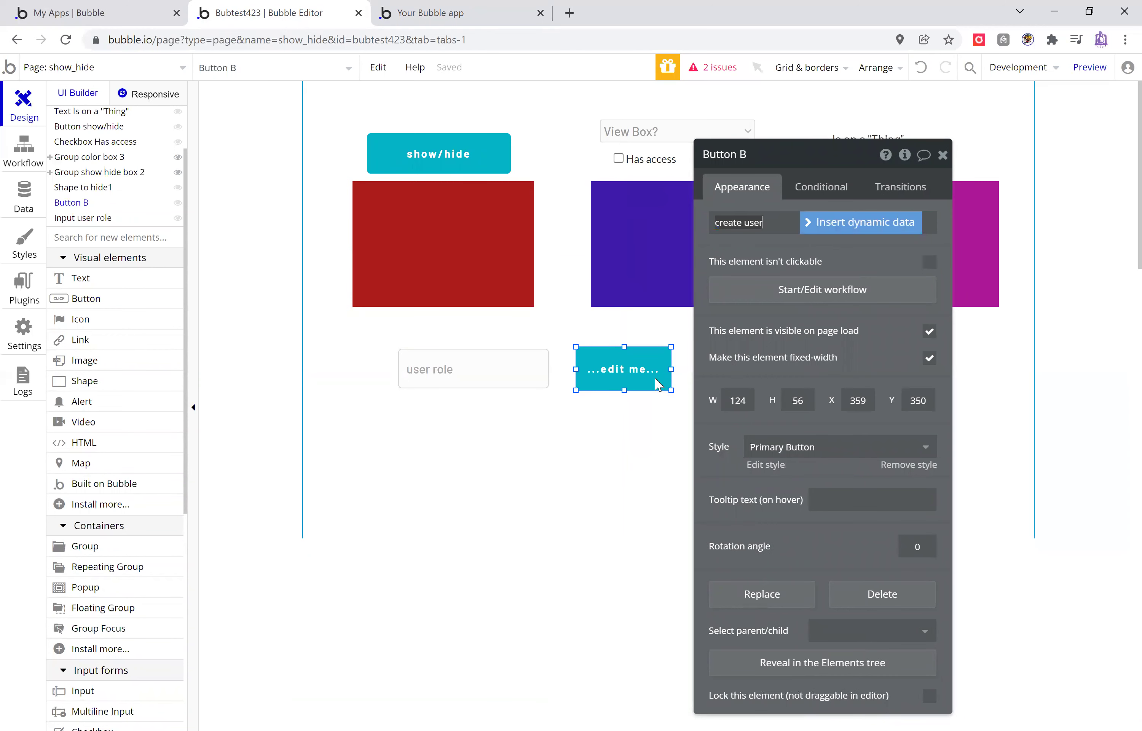
{"action": "key", "text": "BackSpace"}
{"action": "type", "text": "add role to user"}
Create a workflow for the add role to user button with a Make changes to thing action on the Current User.
{"action": "left_click", "coordinate": [796, 289]}
{"action": "left_click", "coordinate": [157, 270]}
{"action": "mouse_move", "coordinate": [147, 373]}
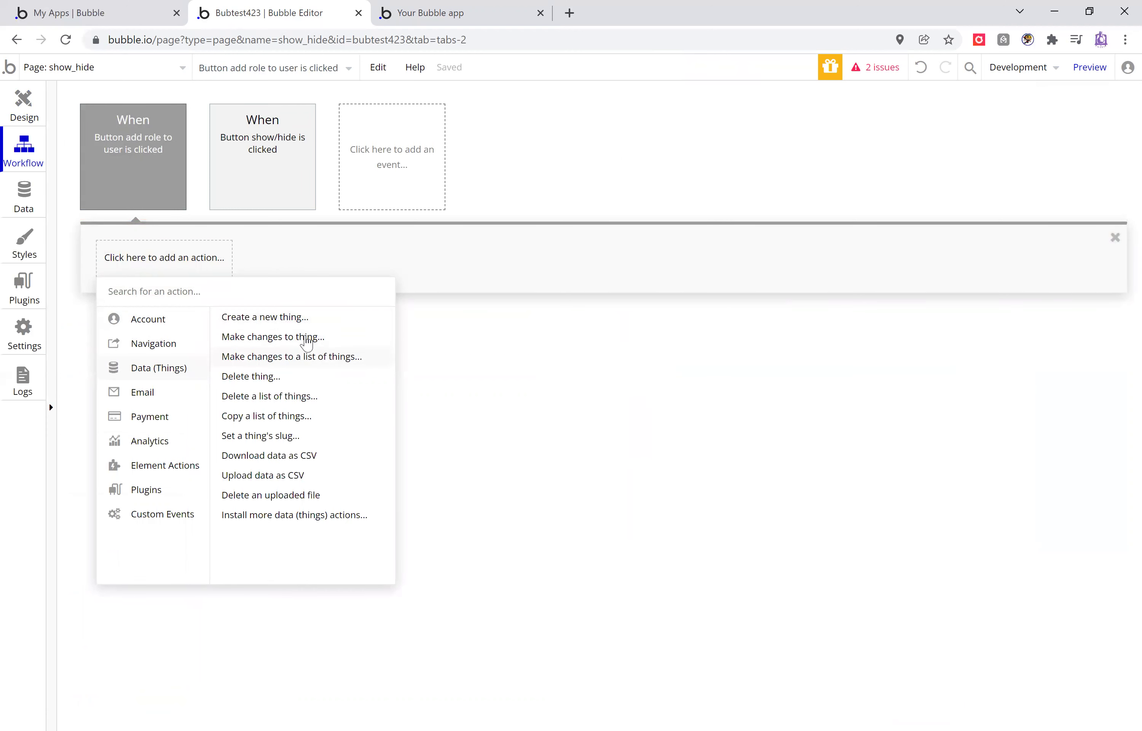
{"action": "mouse_move", "coordinate": [175, 336]}
{"action": "left_click", "coordinate": [288, 336]}
{"action": "left_click", "coordinate": [837, 193]}
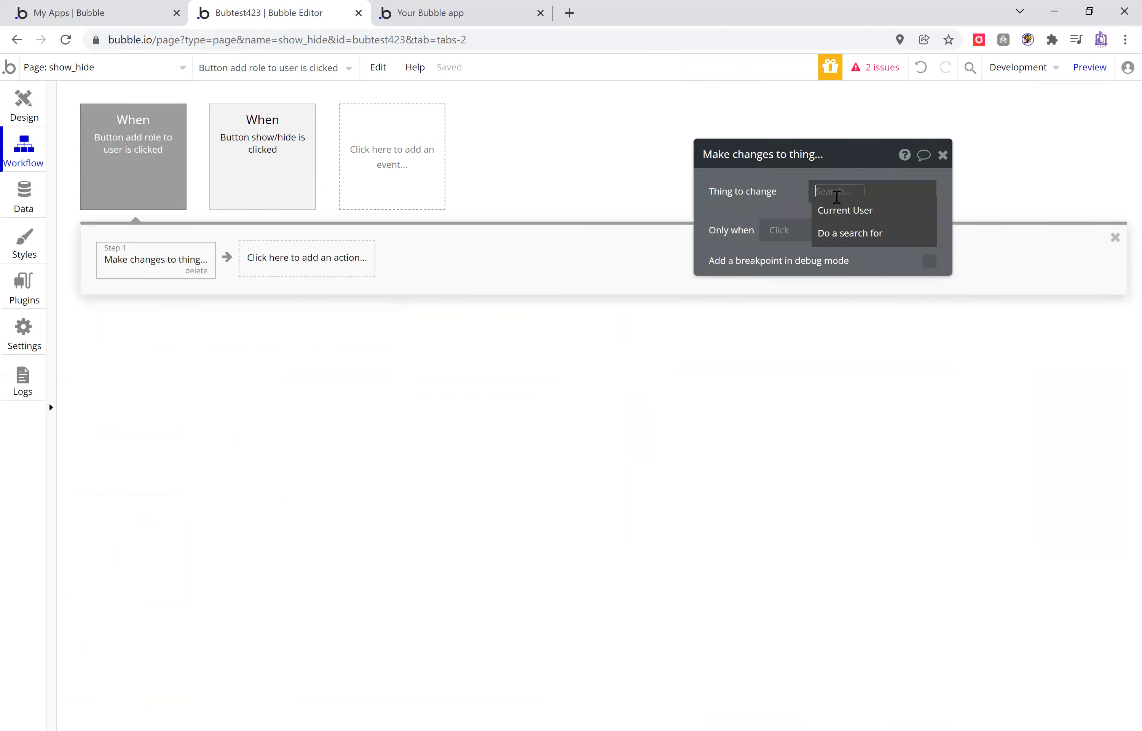
{"action": "left_click", "coordinate": [851, 216]}
Create a new text field named User Level for the user change action.
{"action": "left_click", "coordinate": [768, 234]}
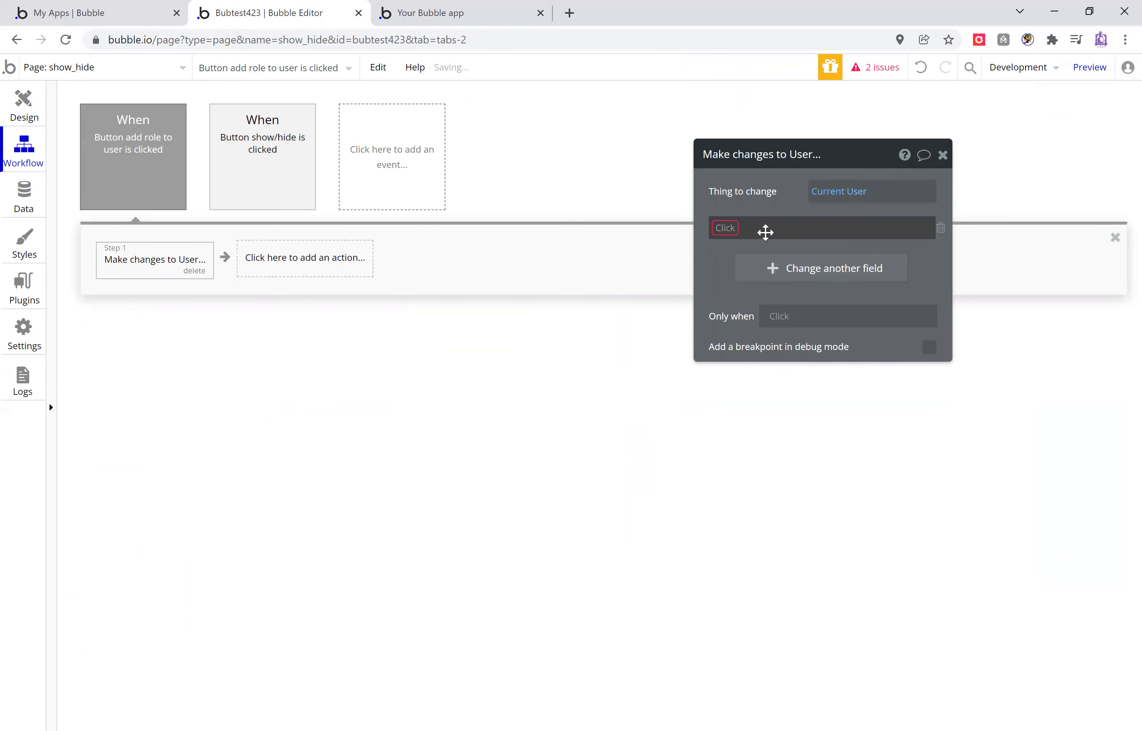
{"action": "left_click", "coordinate": [730, 232]}
{"action": "left_click", "coordinate": [743, 246]}
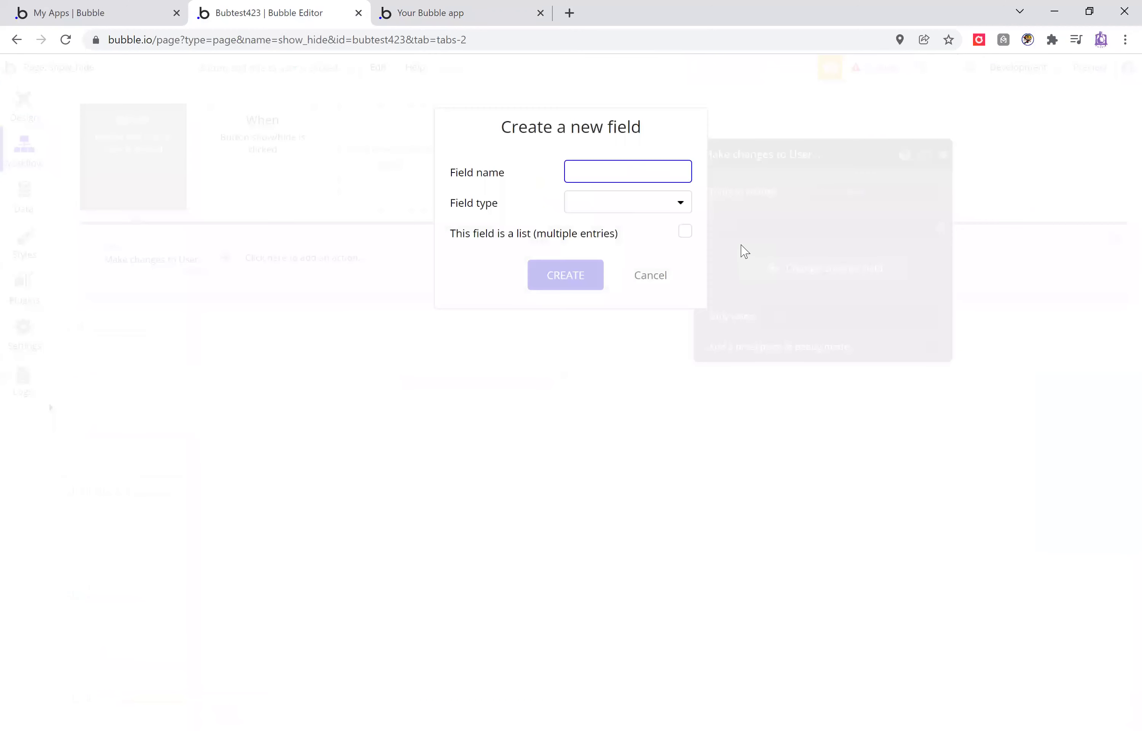
{"action": "type", "text": "User Level"}
{"action": "left_click", "coordinate": [627, 209]}
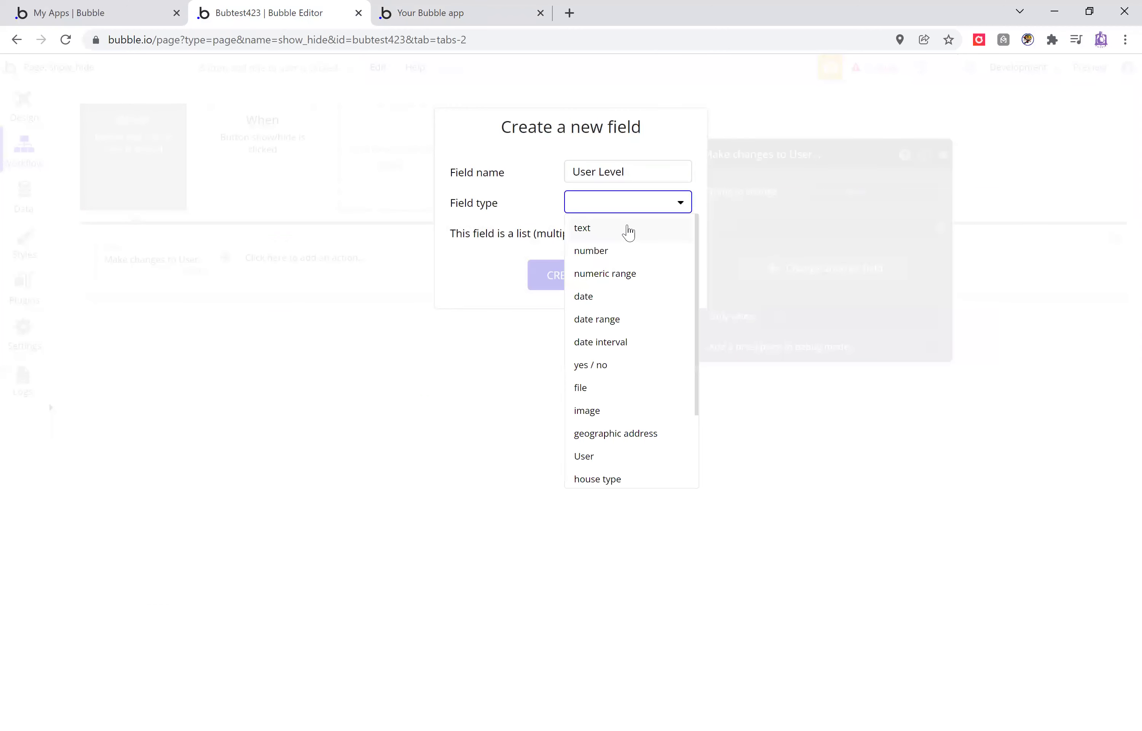
{"action": "left_click", "coordinate": [626, 228]}
{"action": "left_click", "coordinate": [594, 288]}
Set User Level to the user role input's value in the user change action.
{"action": "left_click", "coordinate": [786, 230]}
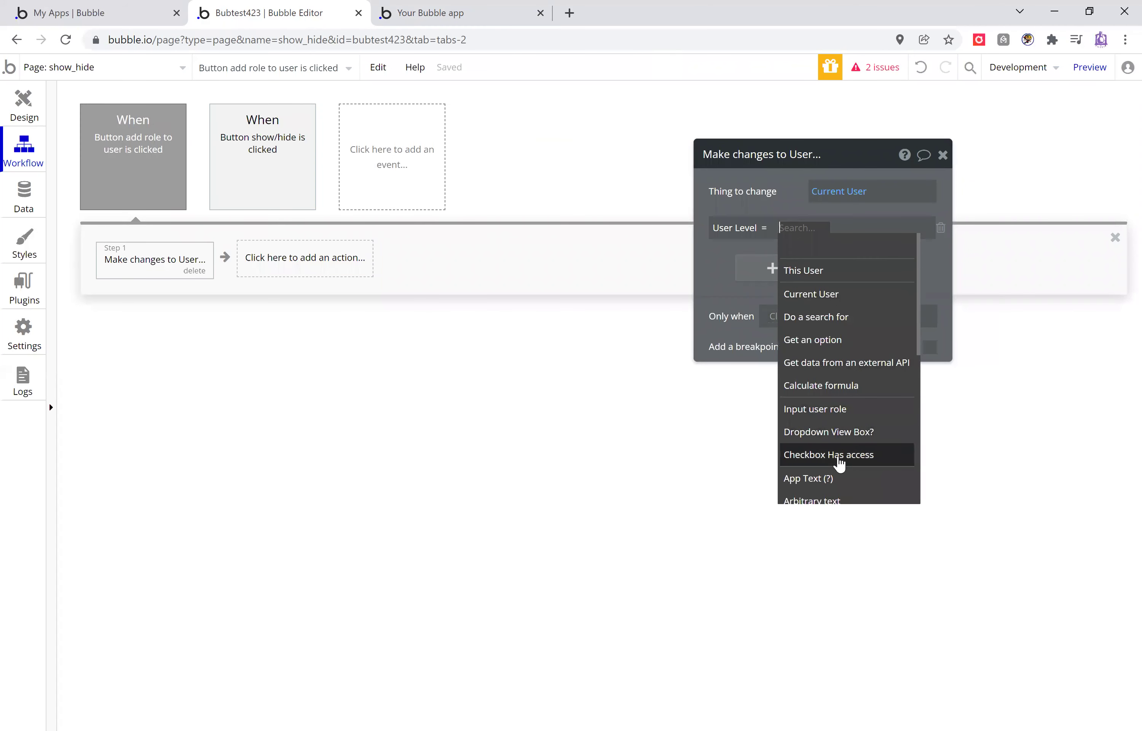
{"action": "left_click", "coordinate": [816, 410]}
{"action": "left_click", "coordinate": [902, 246]}
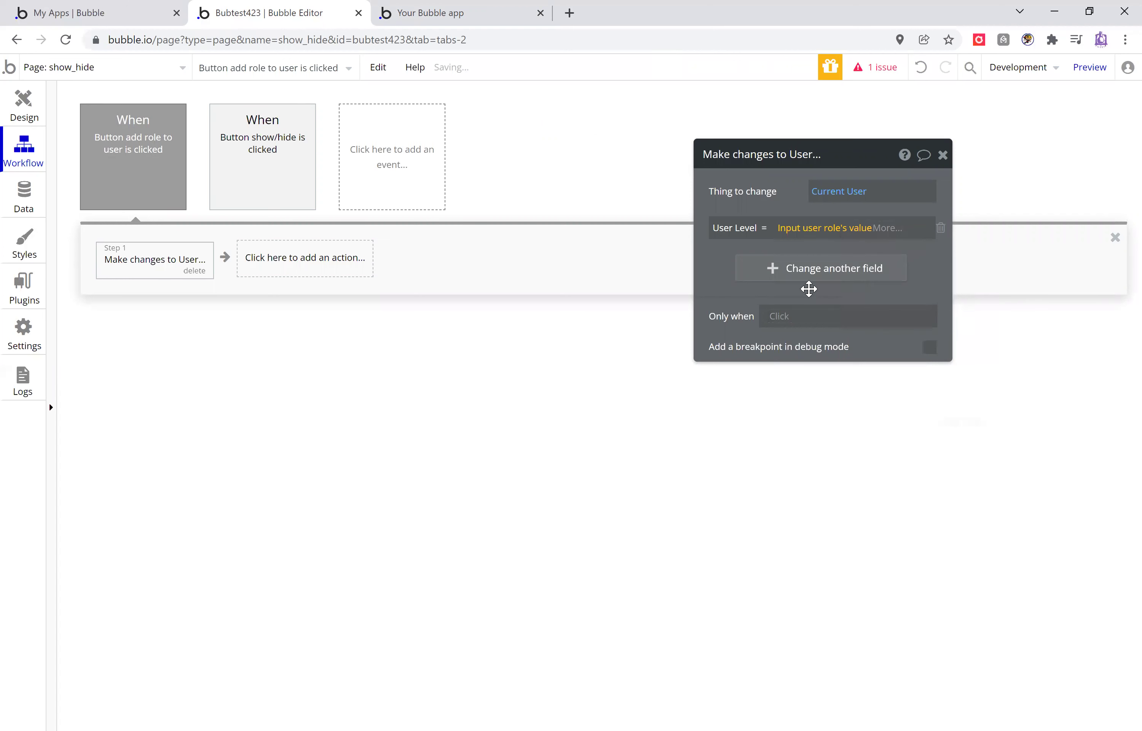
{"action": "left_click", "coordinate": [944, 155]}
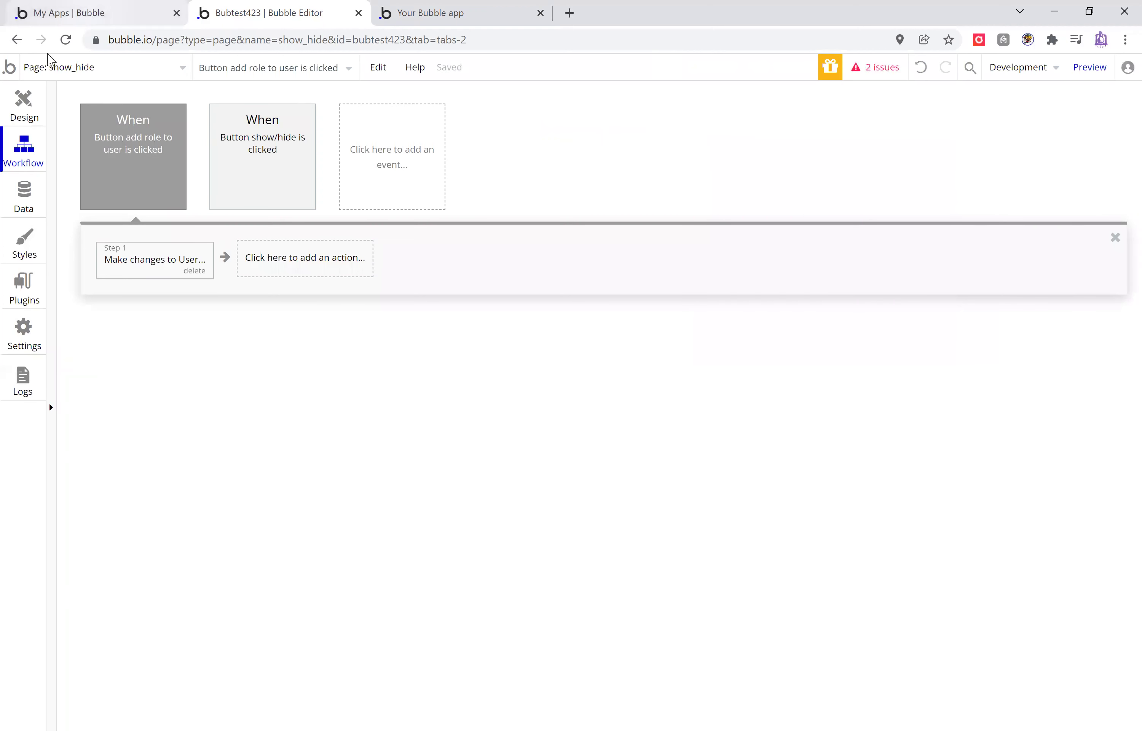
Add a Reset relevant inputs action as the second step of the add role to user workflow.
{"action": "left_click", "coordinate": [265, 258]}
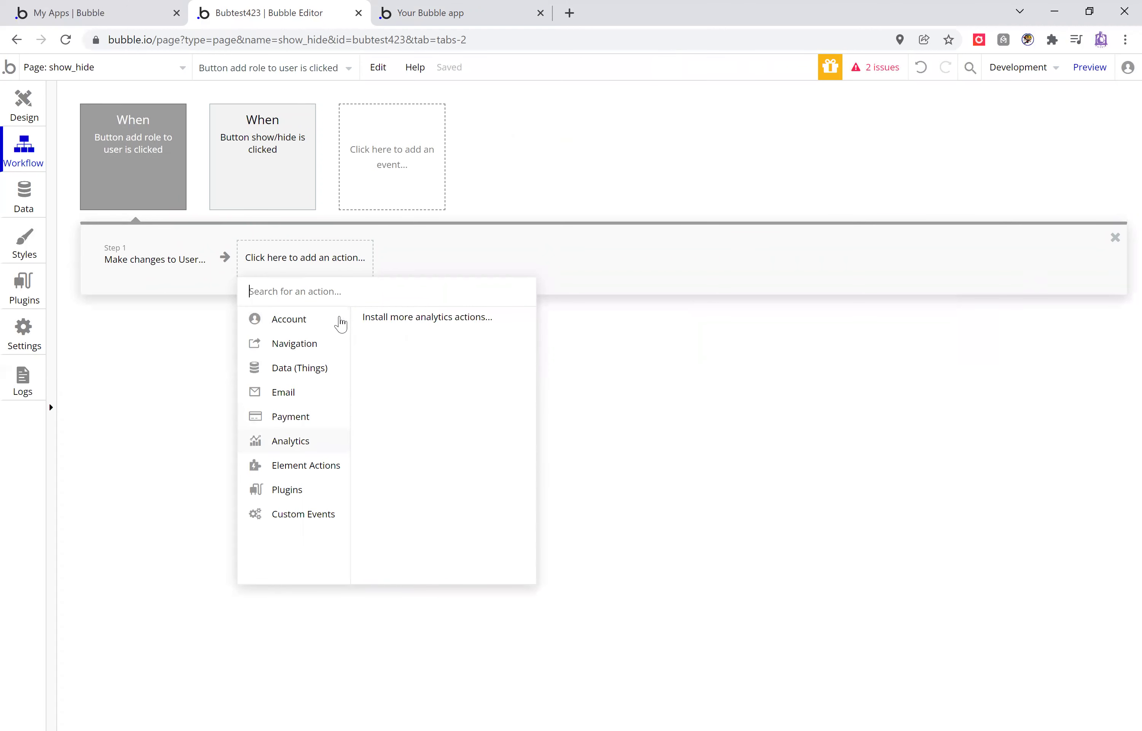
{"action": "type", "text": "rec"}
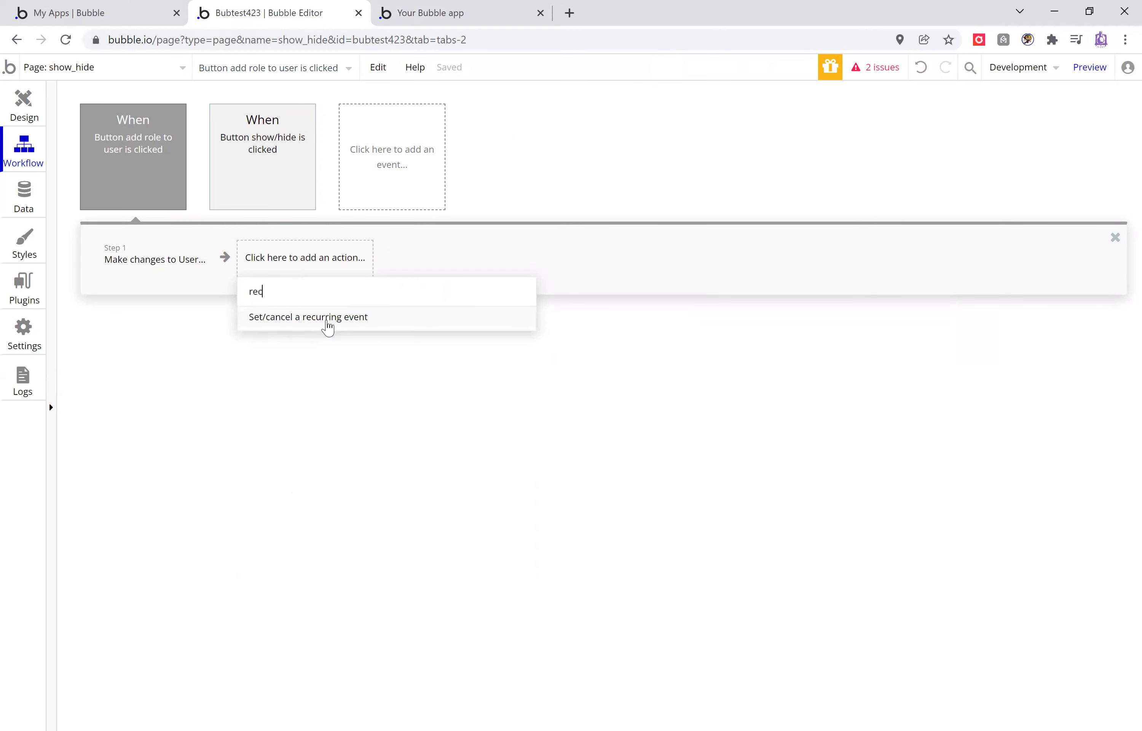
{"action": "key", "text": "BackSpace"}
{"action": "type", "text": "set"}
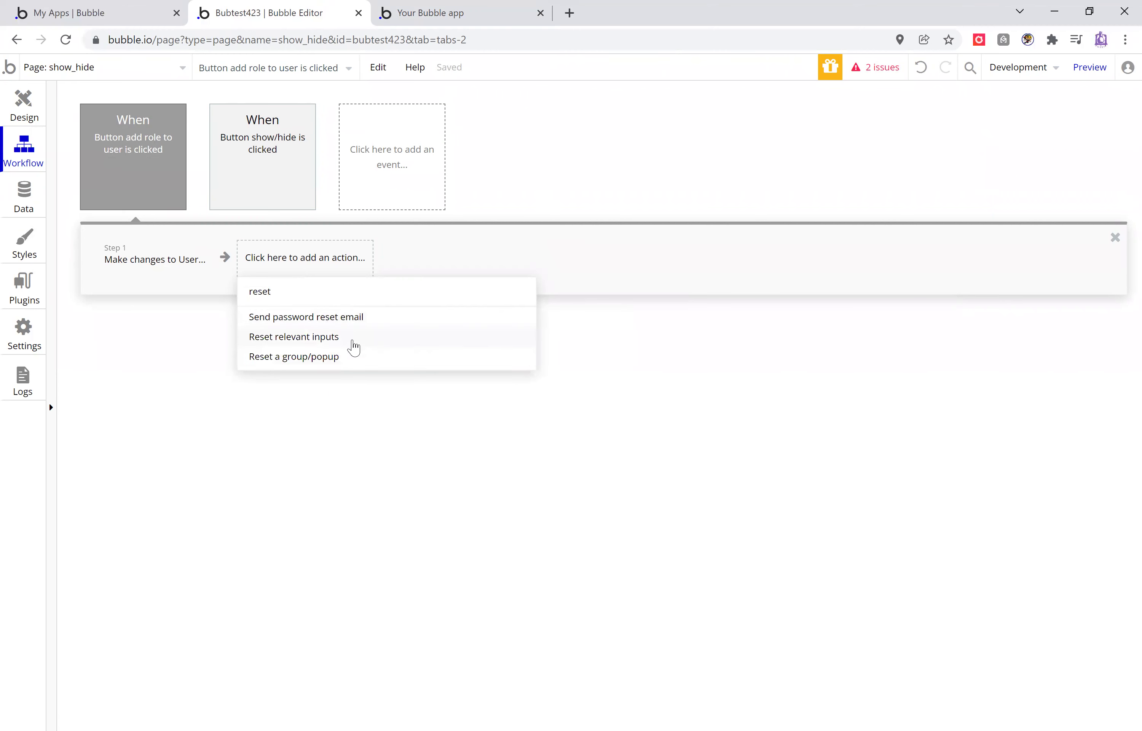
{"action": "left_click", "coordinate": [352, 338]}
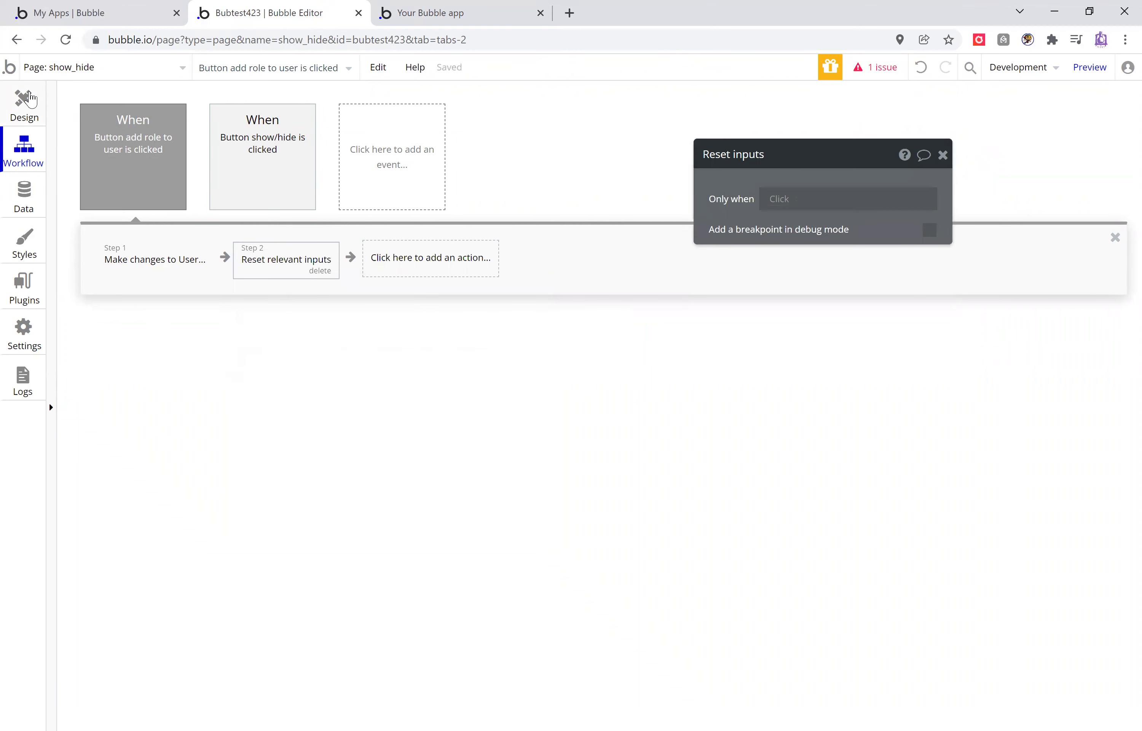
Back in the page design, add a condition to Group color box 3 for when Current User's User Level is 1.
{"action": "left_click", "coordinate": [24, 103]}
{"action": "left_click", "coordinate": [943, 154]}
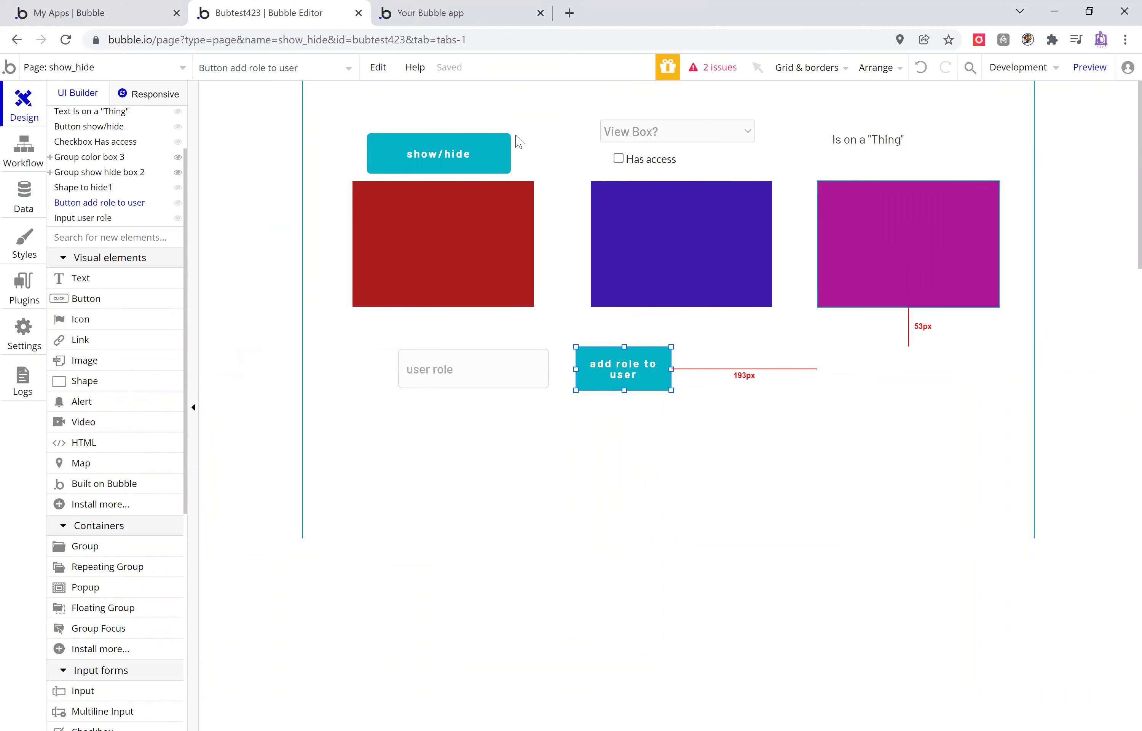
{"action": "left_click", "coordinate": [68, 159]}
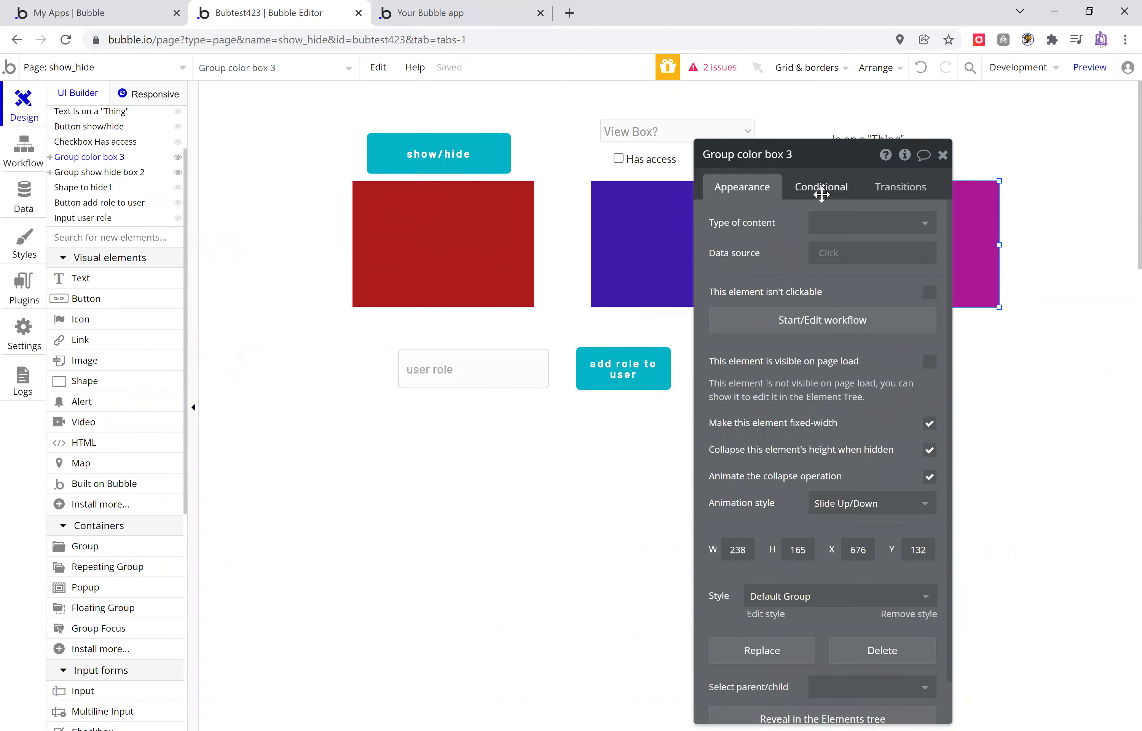
{"action": "left_click", "coordinate": [823, 196]}
{"action": "left_click", "coordinate": [766, 233]}
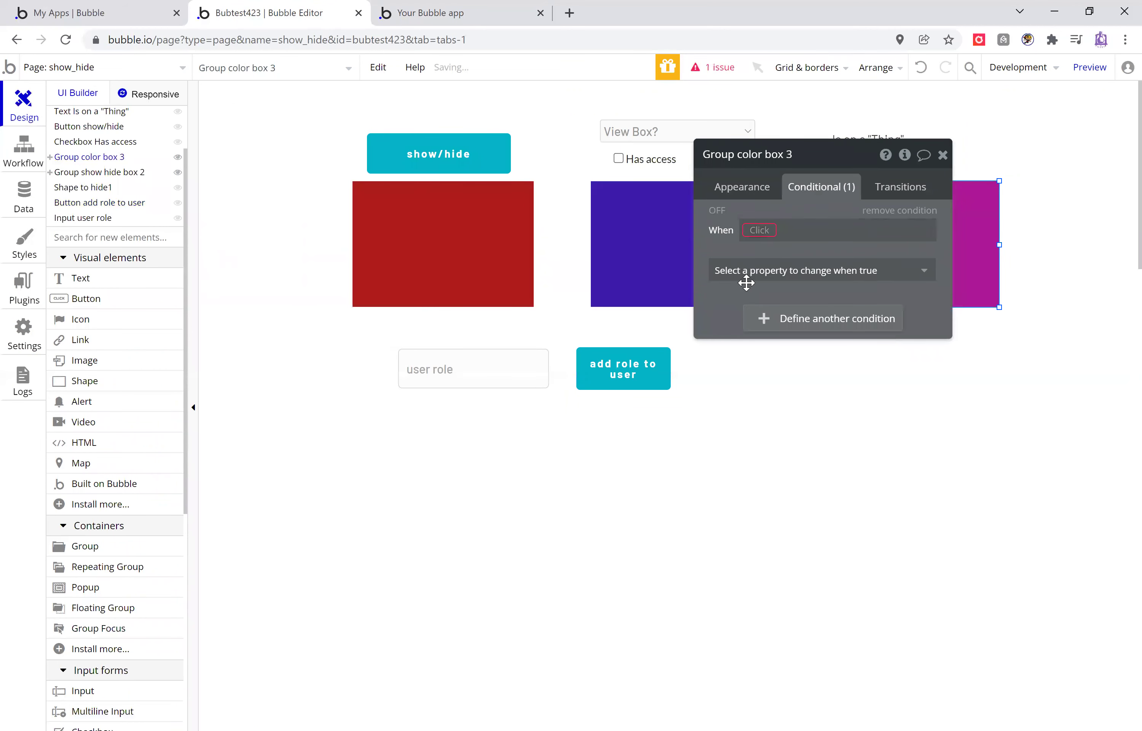
{"action": "left_click", "coordinate": [763, 231]}
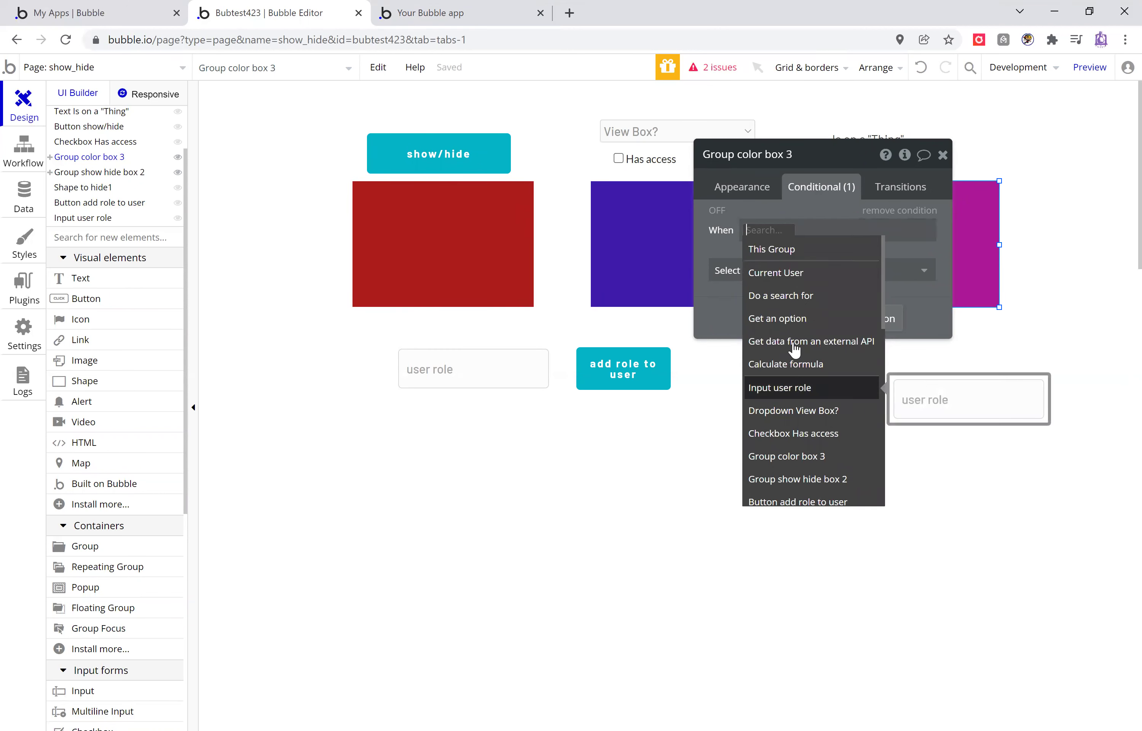
{"action": "left_click", "coordinate": [774, 272]}
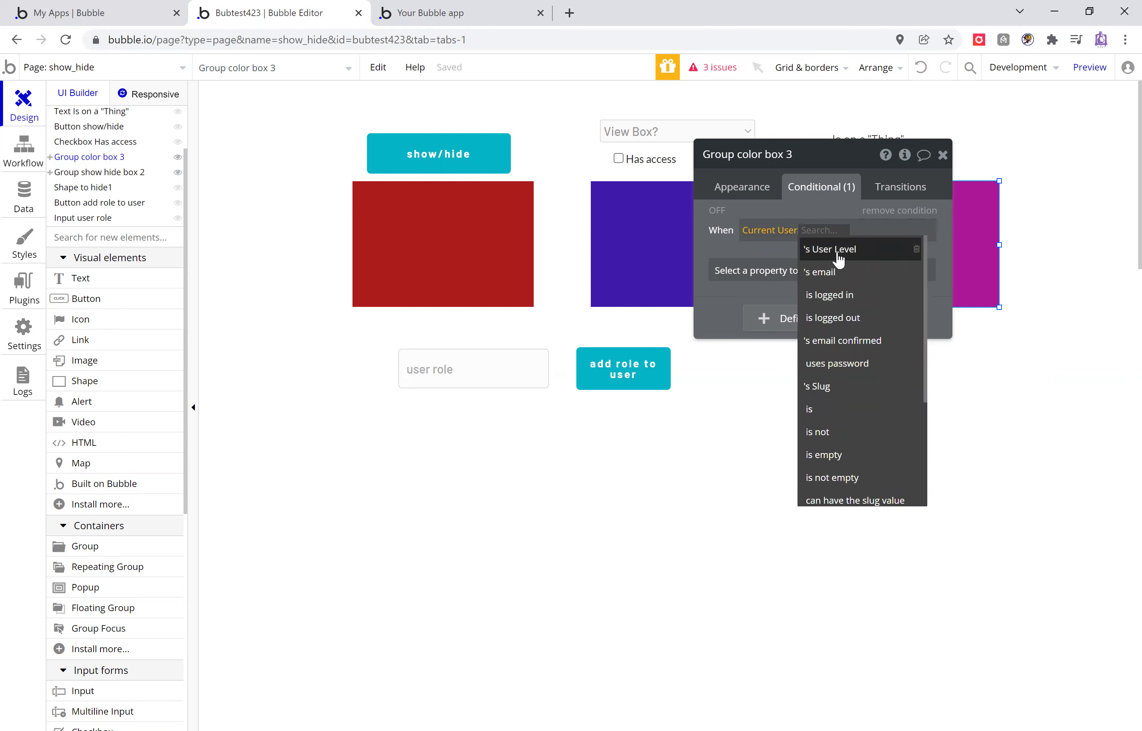
{"action": "left_click", "coordinate": [839, 255]}
{"action": "left_click", "coordinate": [860, 249]}
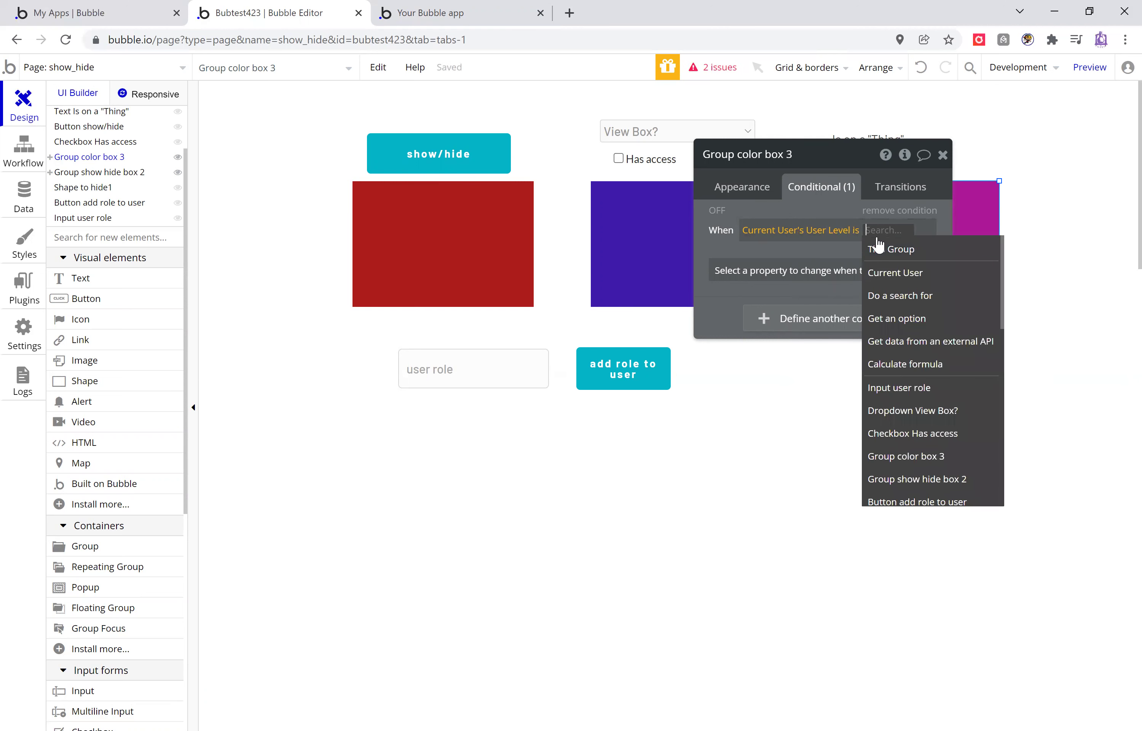
{"action": "type", "text": "1"}
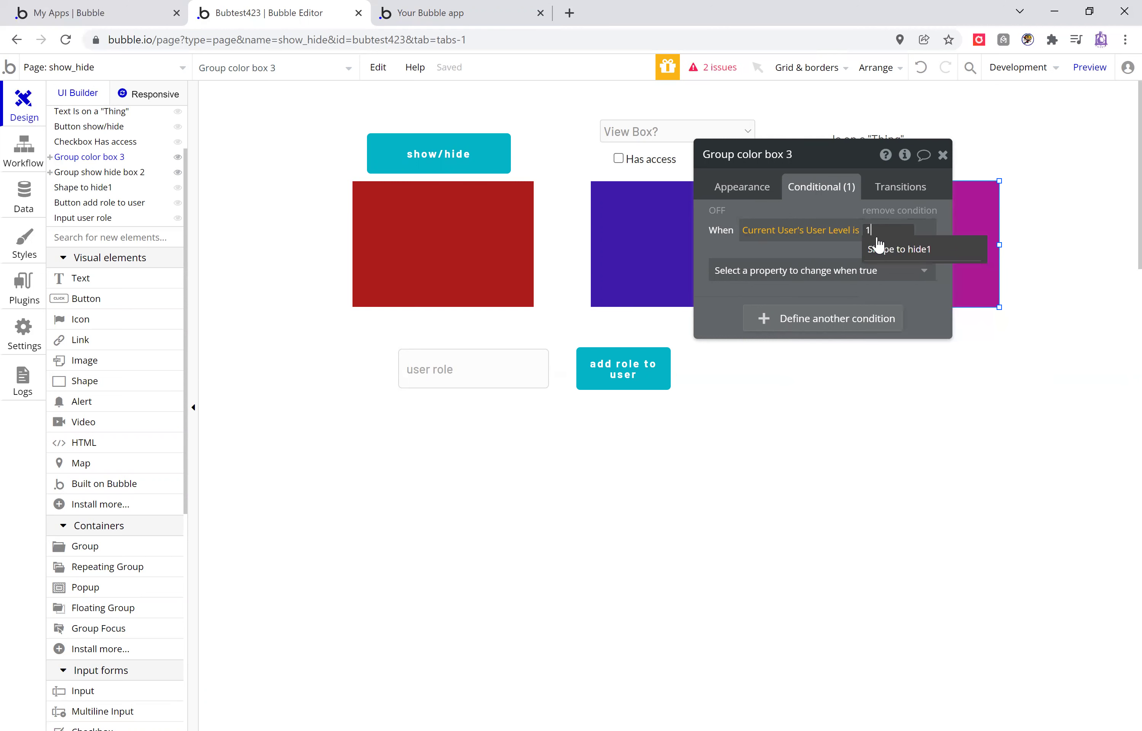
{"action": "key", "text": "Return"}
Make Group color box 3 visible when its User Level condition is true.
{"action": "left_click", "coordinate": [883, 270]}
{"action": "left_click", "coordinate": [833, 314]}
{"action": "left_click", "coordinate": [915, 266]}
{"action": "left_click", "coordinate": [942, 155]}
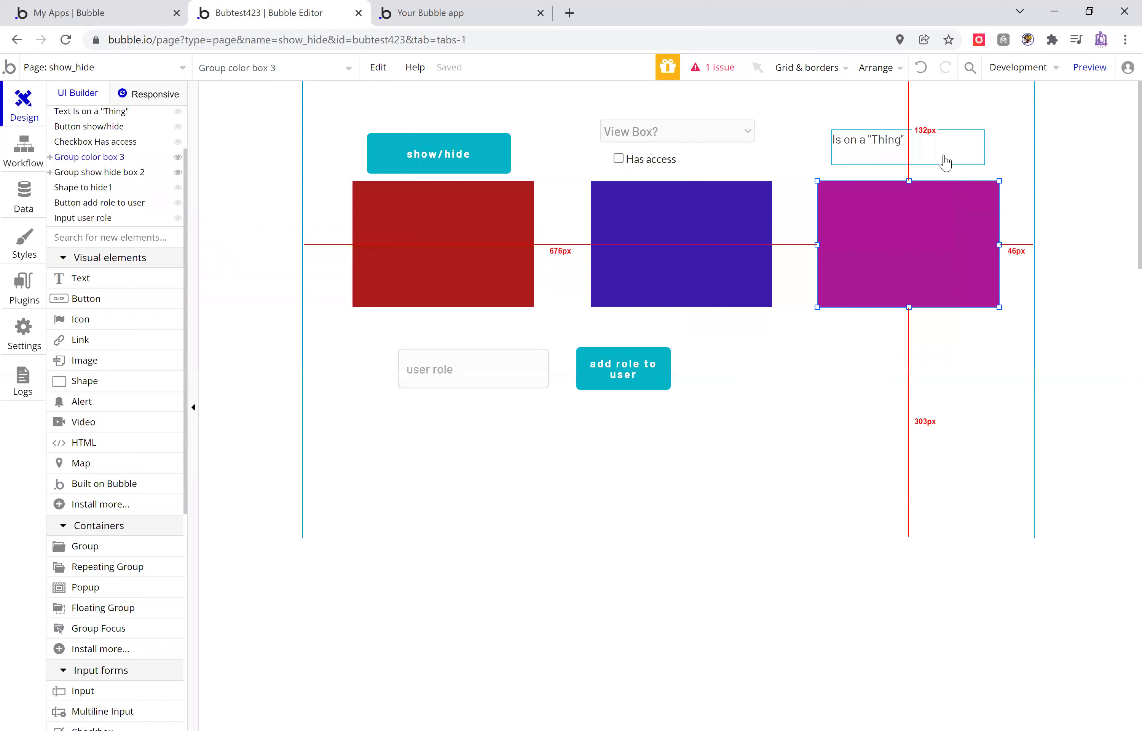
{"action": "left_click", "coordinate": [750, 397]}
Reload the app preview and add role 1 to the user to test the magenta box.
{"action": "left_click", "coordinate": [527, 11]}
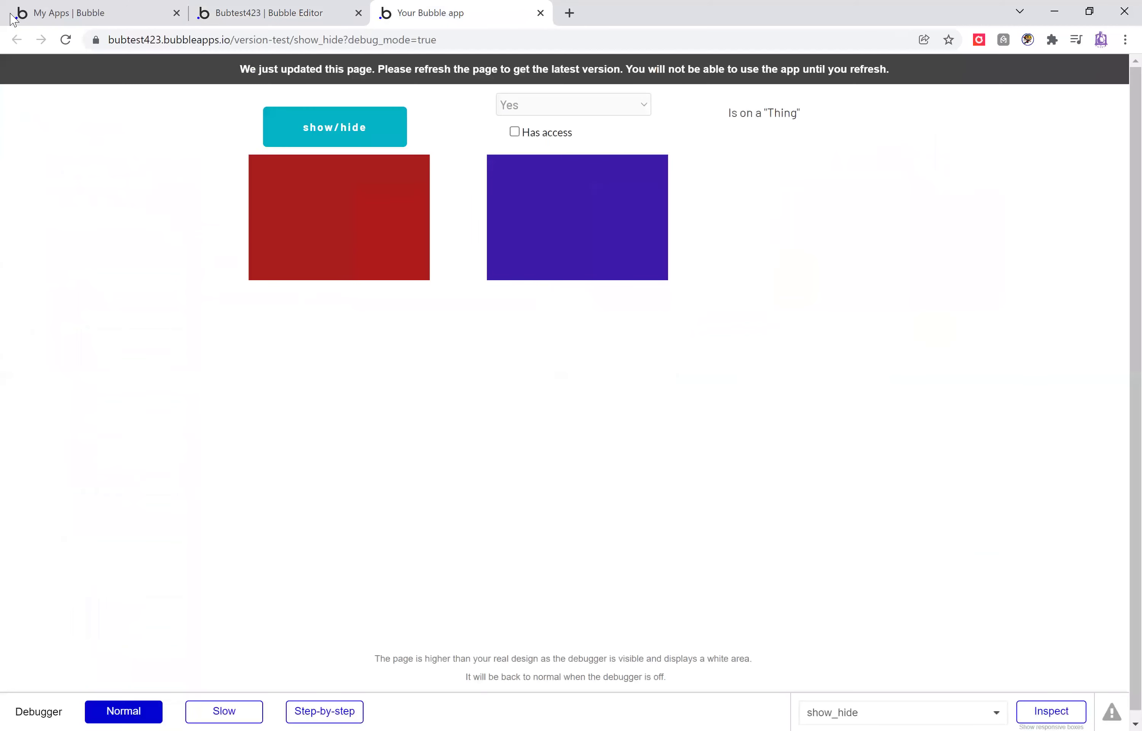
{"action": "left_click", "coordinate": [66, 40]}
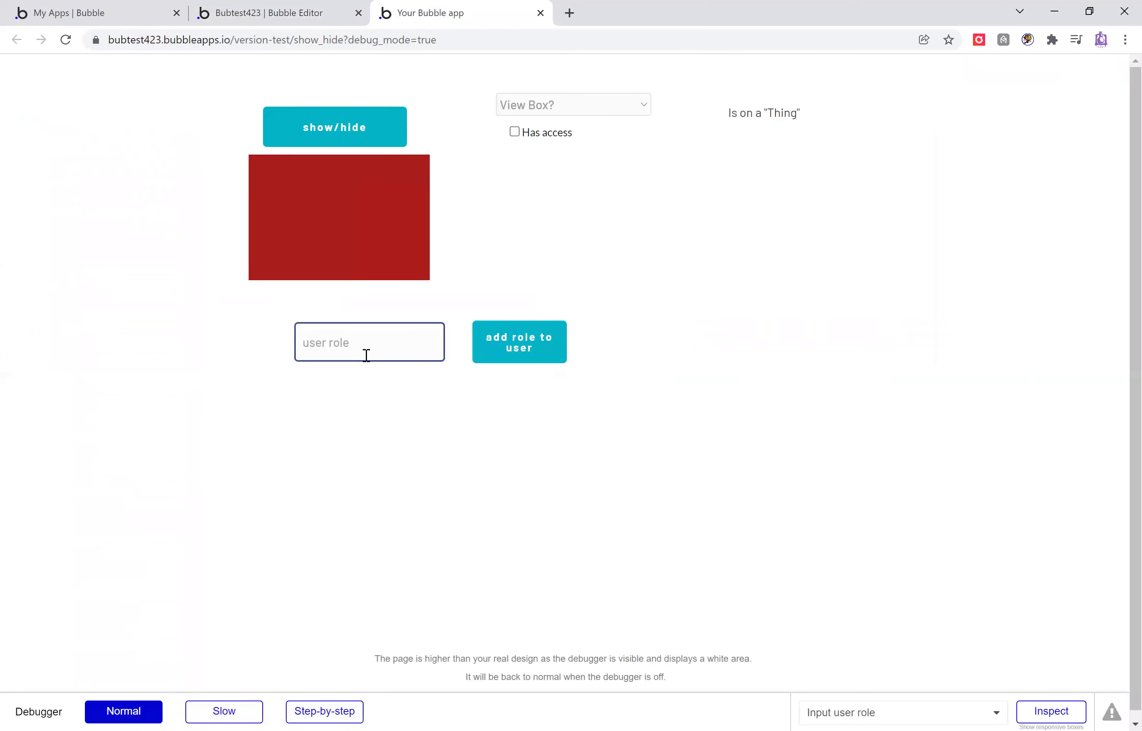
{"action": "left_click", "coordinate": [530, 365]}
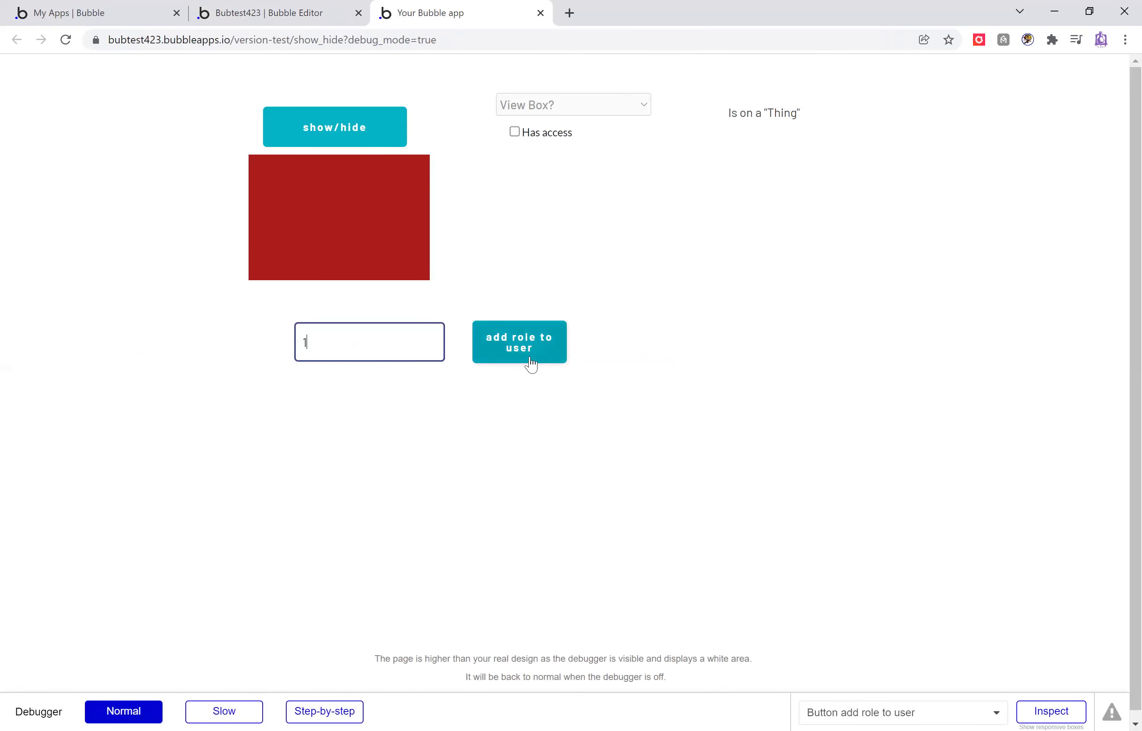
{"action": "left_click", "coordinate": [383, 339]}
{"action": "left_click", "coordinate": [659, 340]}
Add role 0 to the user in the preview to test hiding the magenta box.
{"action": "left_click", "coordinate": [418, 347]}
{"action": "type", "text": "0"}
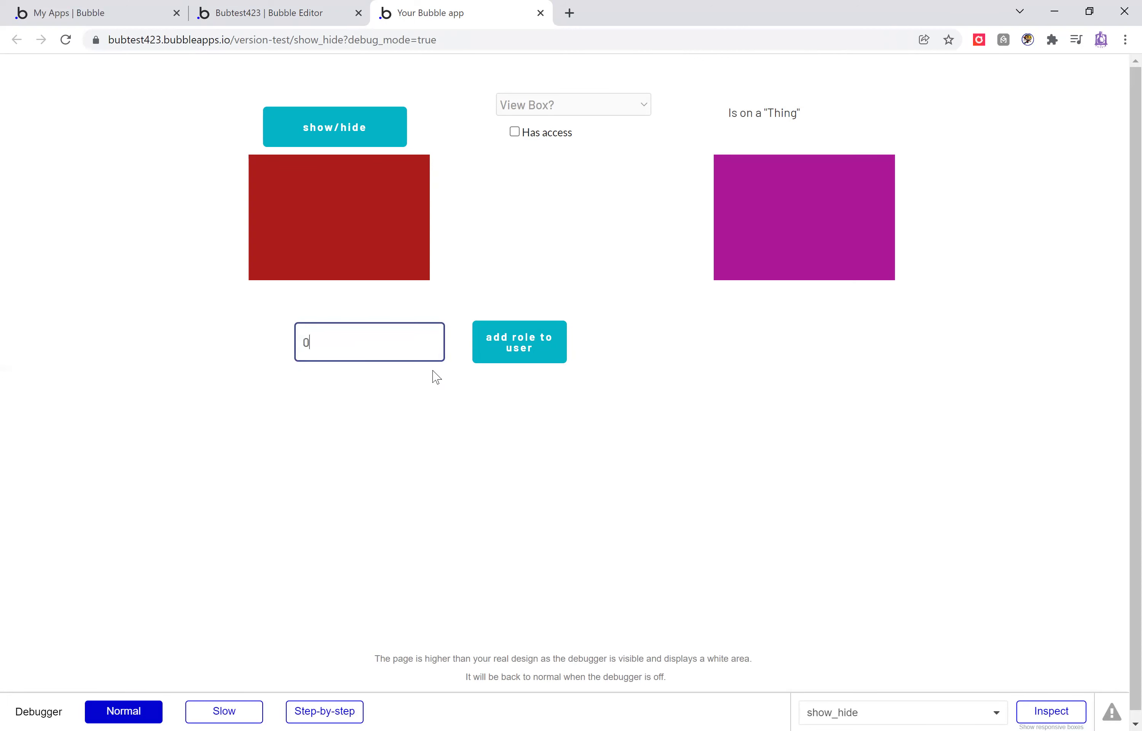
{"action": "left_click", "coordinate": [531, 355]}
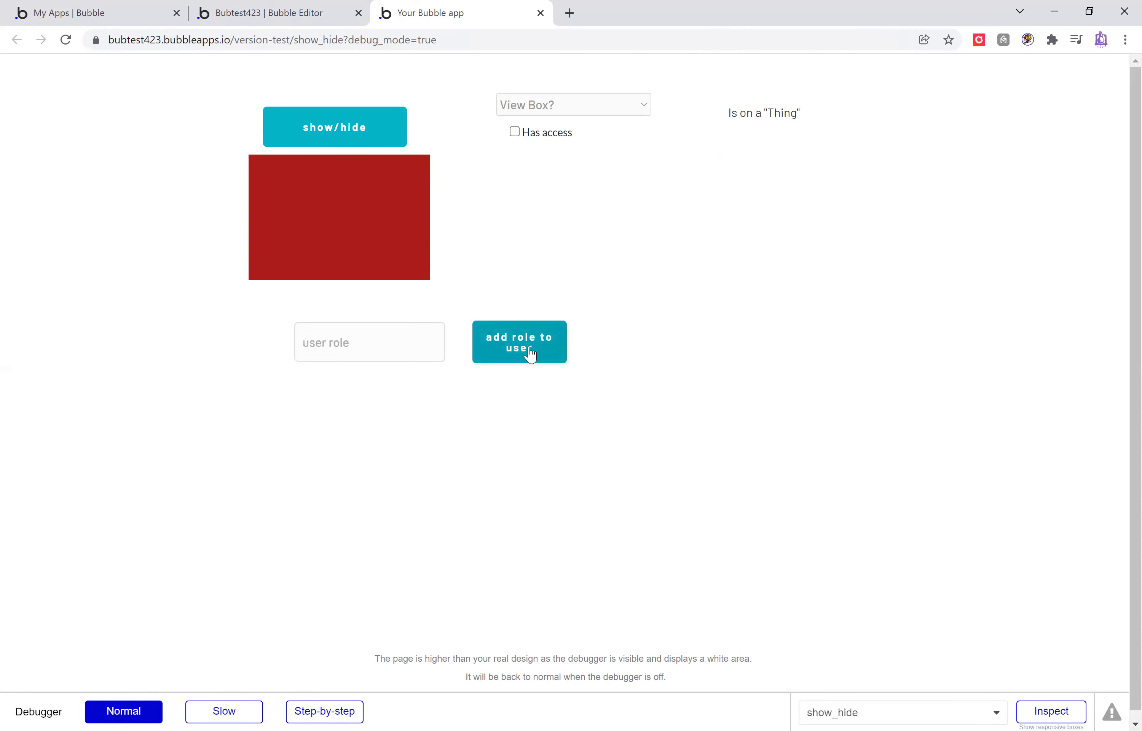
Test the magenta box in the preview by adding roles 1 and 0 to the user.
{"action": "left_click", "coordinate": [396, 347]}
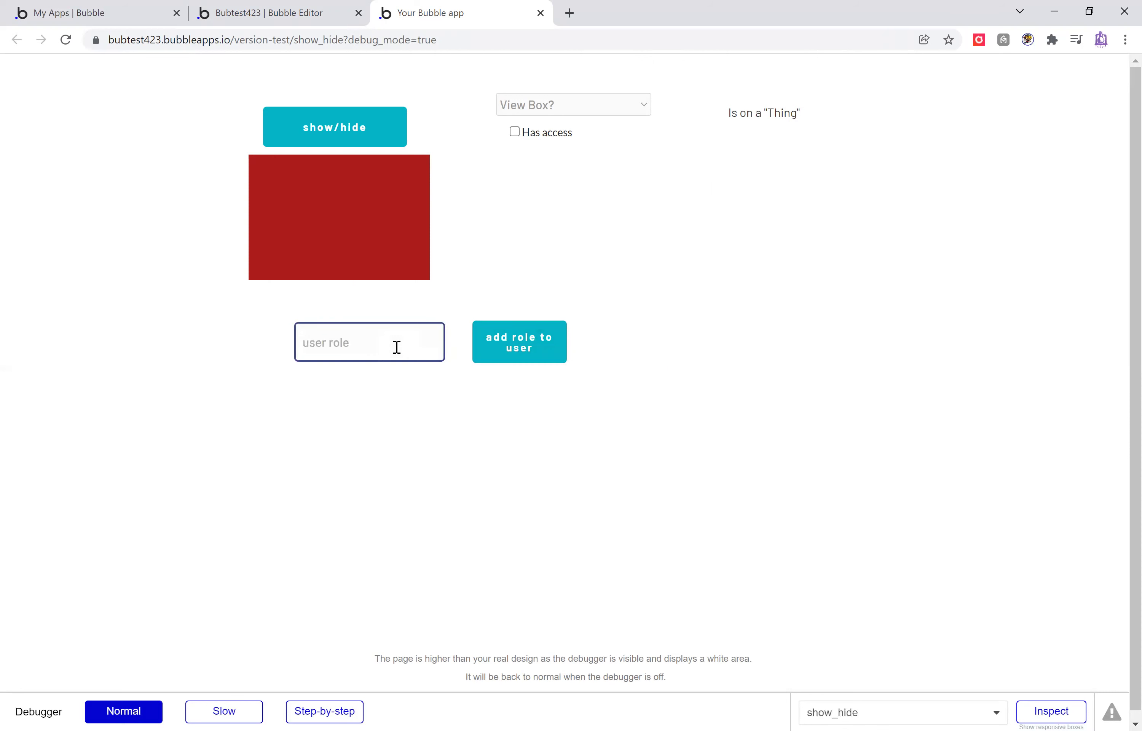
{"action": "type", "text": "1"}
{"action": "key", "text": "BackSpace"}
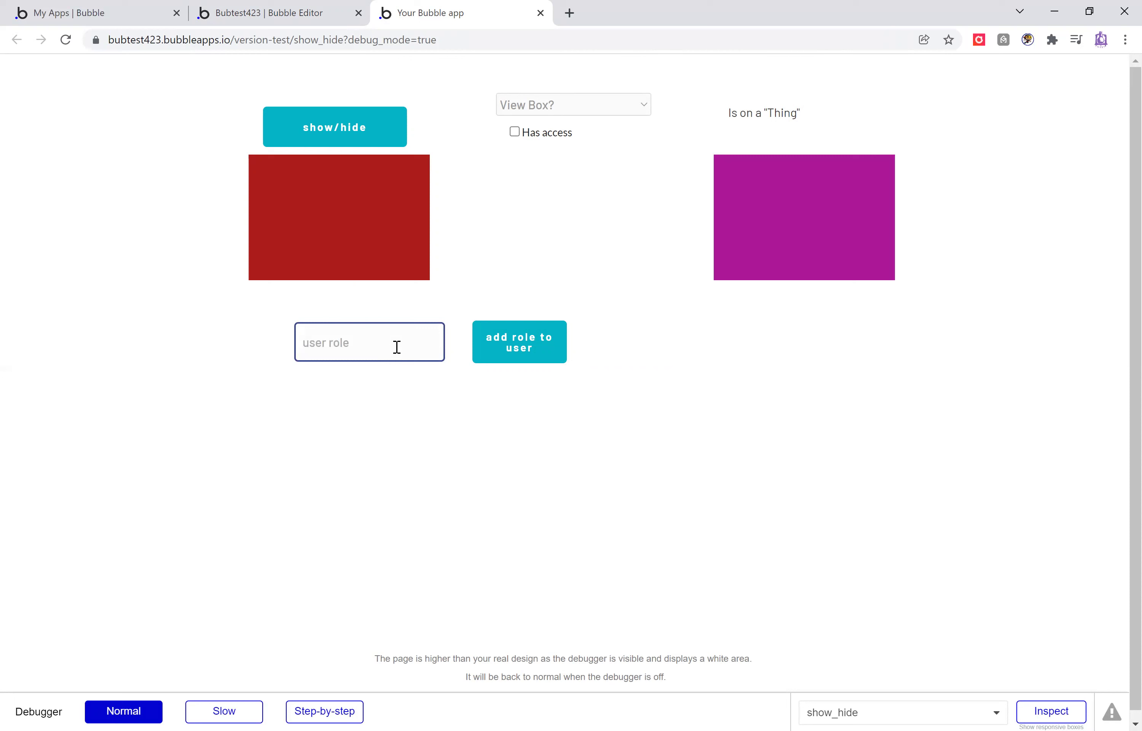
{"action": "type", "text": "1"}
{"action": "key", "text": "BackSpace"}
{"action": "type", "text": "0"}
{"action": "key", "text": "BackSpace"}
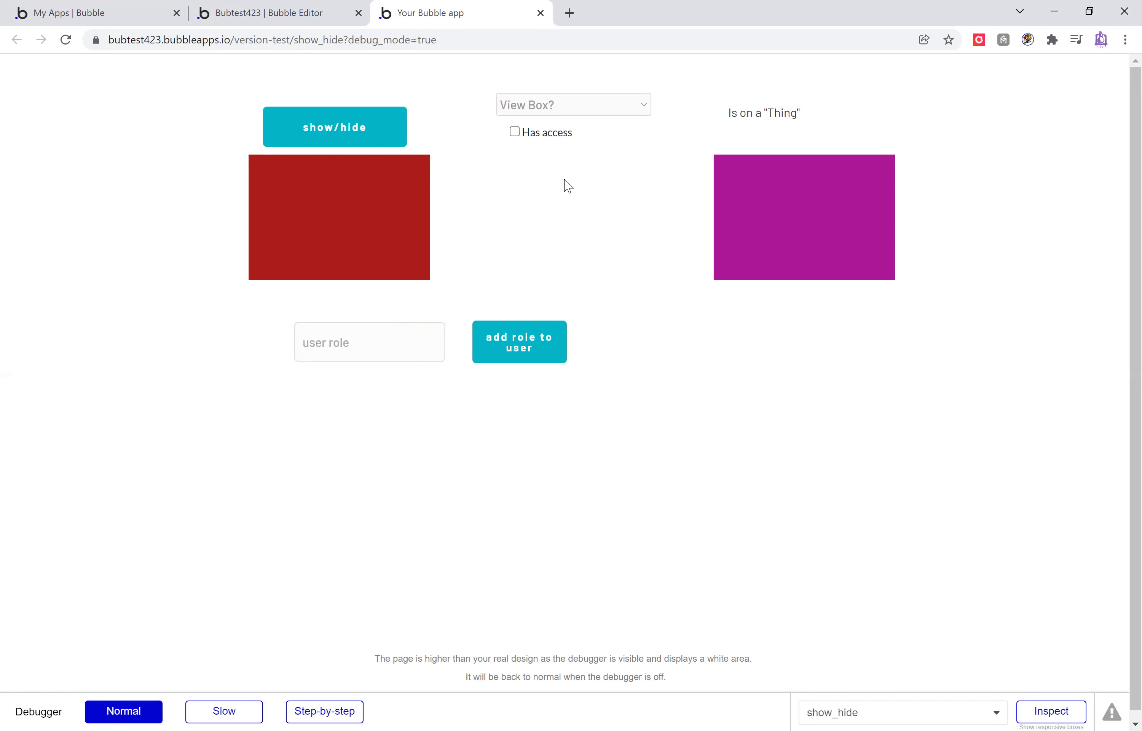
Enable Has access in the preview to test the blue box, and toggle the red box with the show/hide control.
{"action": "left_click", "coordinate": [513, 133]}
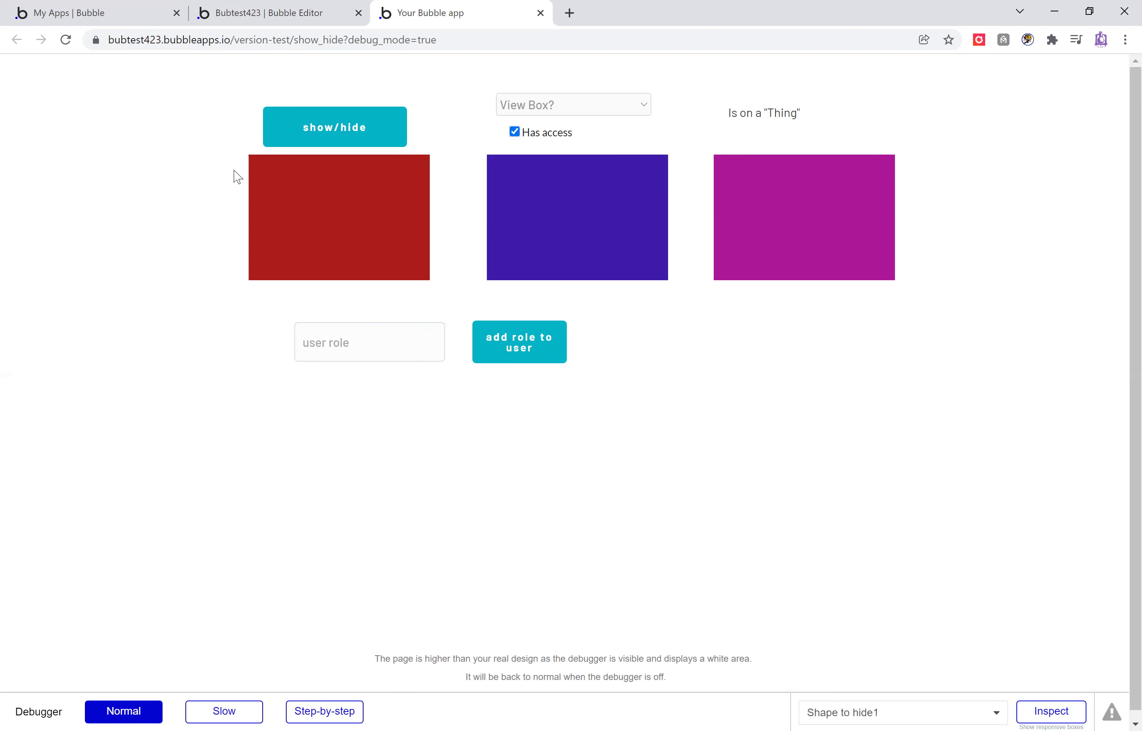
{"action": "left_click", "coordinate": [311, 133]}
{"action": "left_click", "coordinate": [316, 133]}
Return to the Bubble editor and extend the show_hide page's height to about 847 px.
{"action": "left_click", "coordinate": [302, 16]}
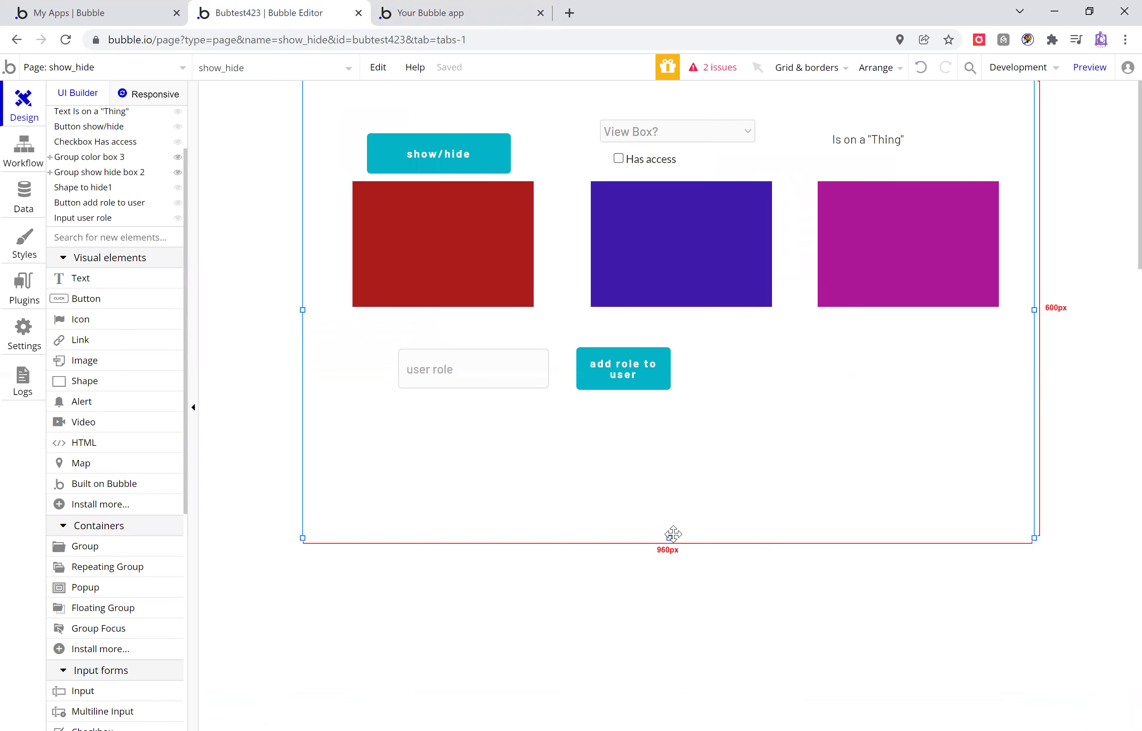
{"action": "left_click_drag", "start_coordinate": [669, 537], "coordinate": [676, 604]}
{"action": "scroll", "coordinate": [341, 436], "scroll_direction": "down", "scroll_amount": 5}
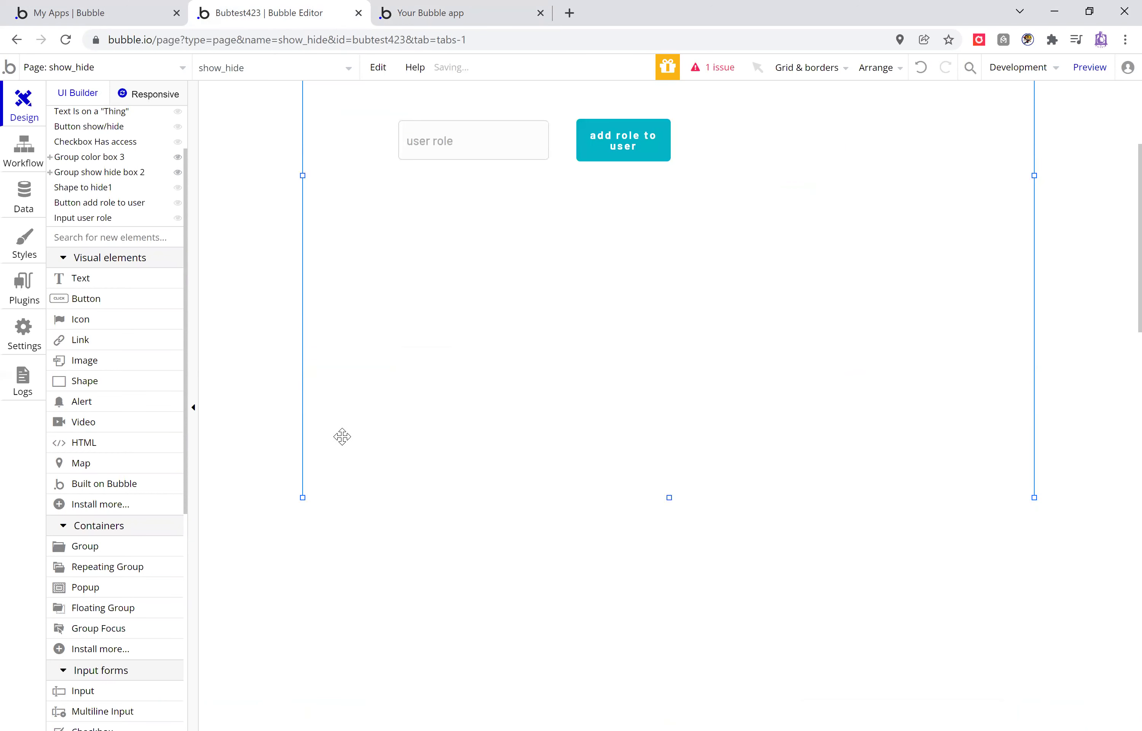
{"action": "scroll", "coordinate": [363, 388], "scroll_direction": "up", "scroll_amount": 2}
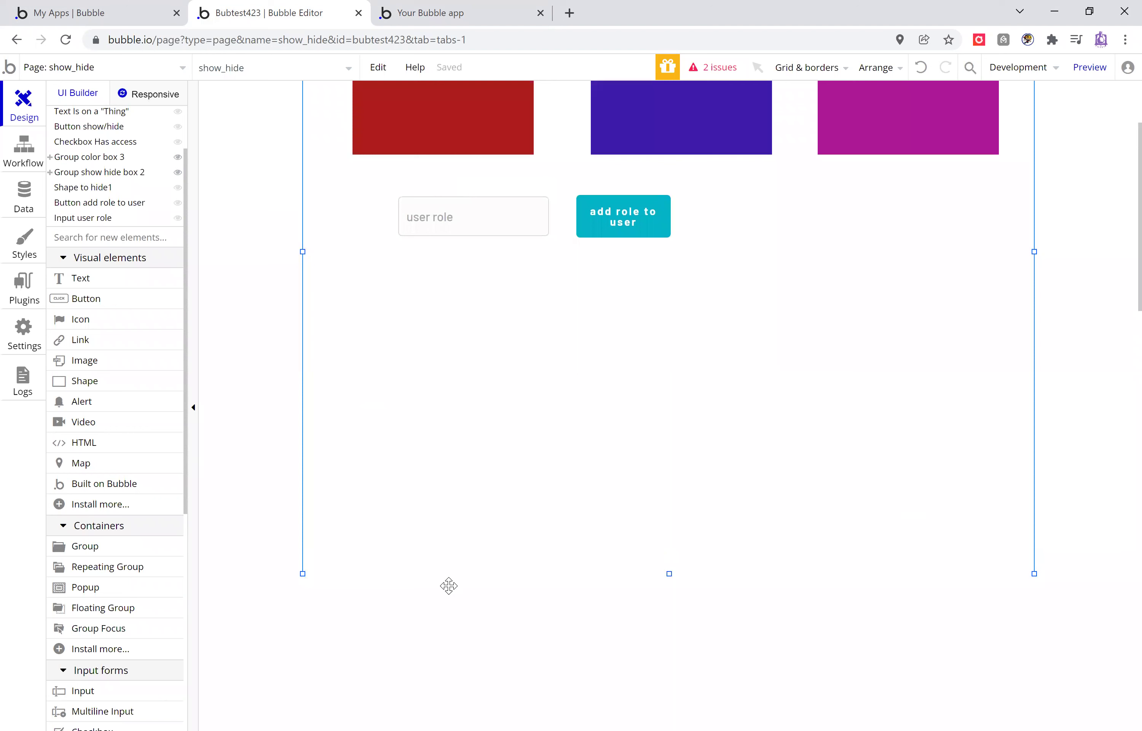
{"action": "scroll", "coordinate": [408, 355], "scroll_direction": "up", "scroll_amount": 2}
{"action": "scroll", "coordinate": [488, 293], "scroll_direction": "down", "scroll_amount": 4}
{"action": "scroll", "coordinate": [488, 293], "scroll_direction": "up", "scroll_amount": 4}
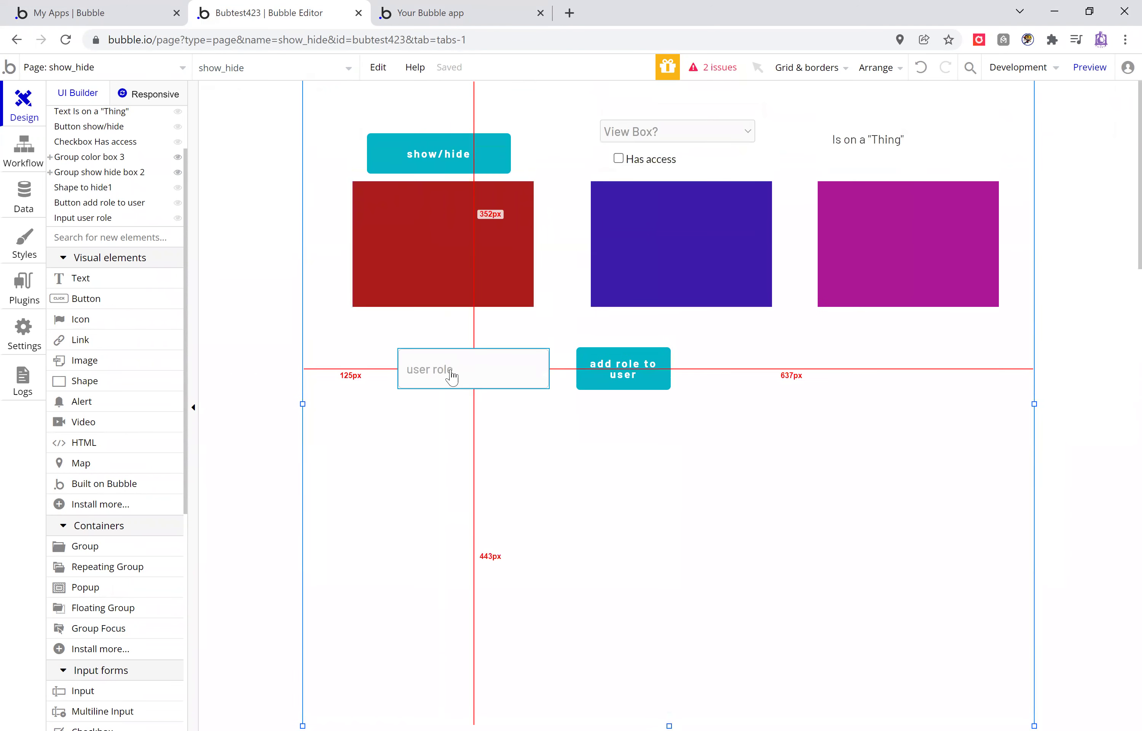
{"action": "scroll", "coordinate": [443, 224], "scroll_direction": "down", "scroll_amount": 3}
{"action": "scroll", "coordinate": [428, 235], "scroll_direction": "up", "scroll_amount": 3}
Delete the red Shape to hide1, and undo the deletion.
{"action": "left_click", "coordinate": [428, 234]}
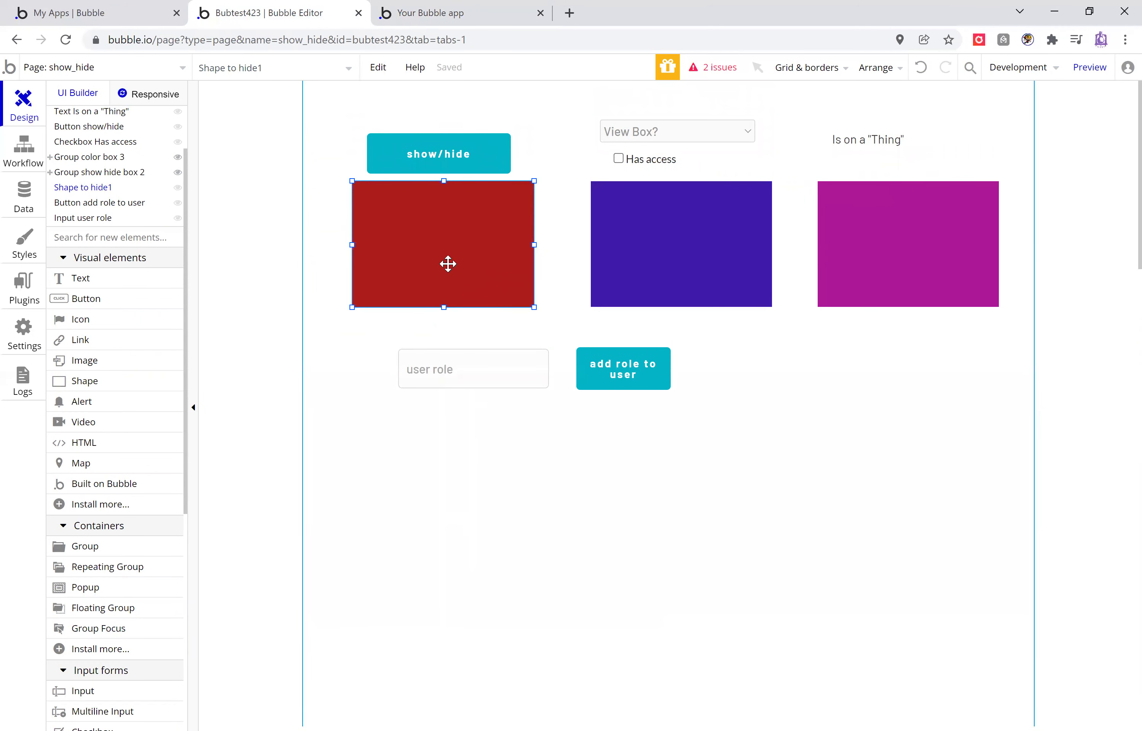
{"action": "scroll", "coordinate": [56, 211], "scroll_direction": "up", "scroll_amount": 2}
{"action": "left_click_drag", "start_coordinate": [85, 253], "coordinate": [447, 263]}
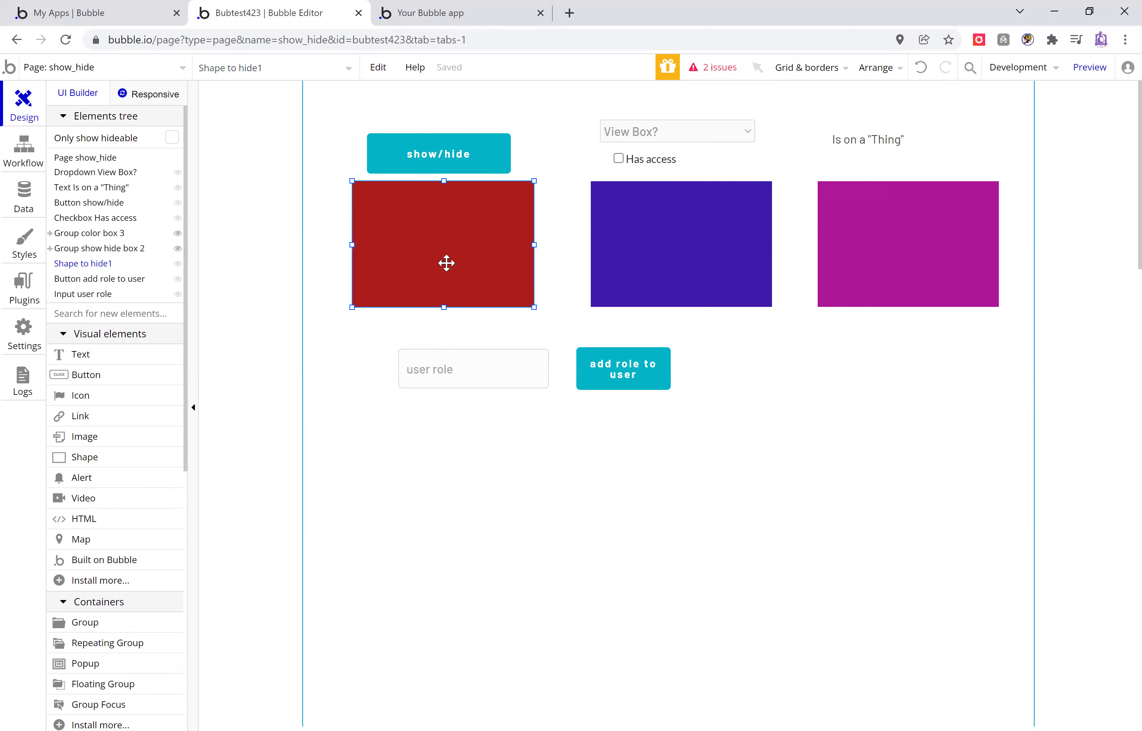
{"action": "key", "text": "Delete"}
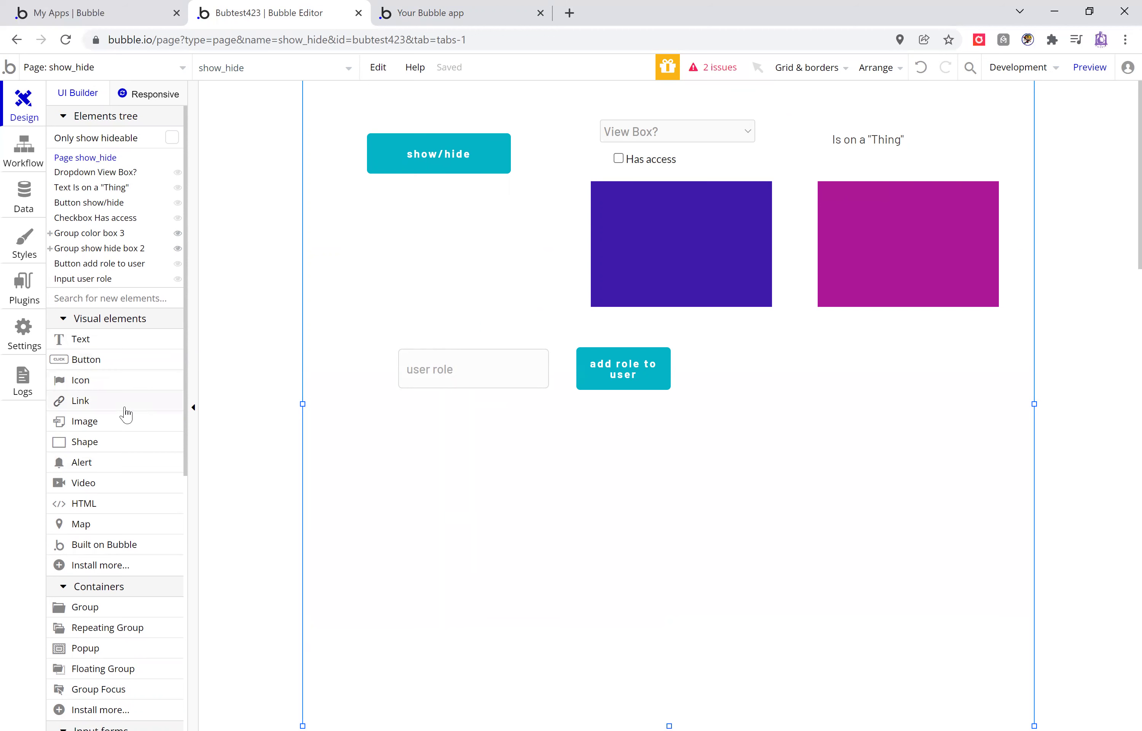
{"action": "scroll", "coordinate": [72, 599], "scroll_direction": "down", "scroll_amount": 2}
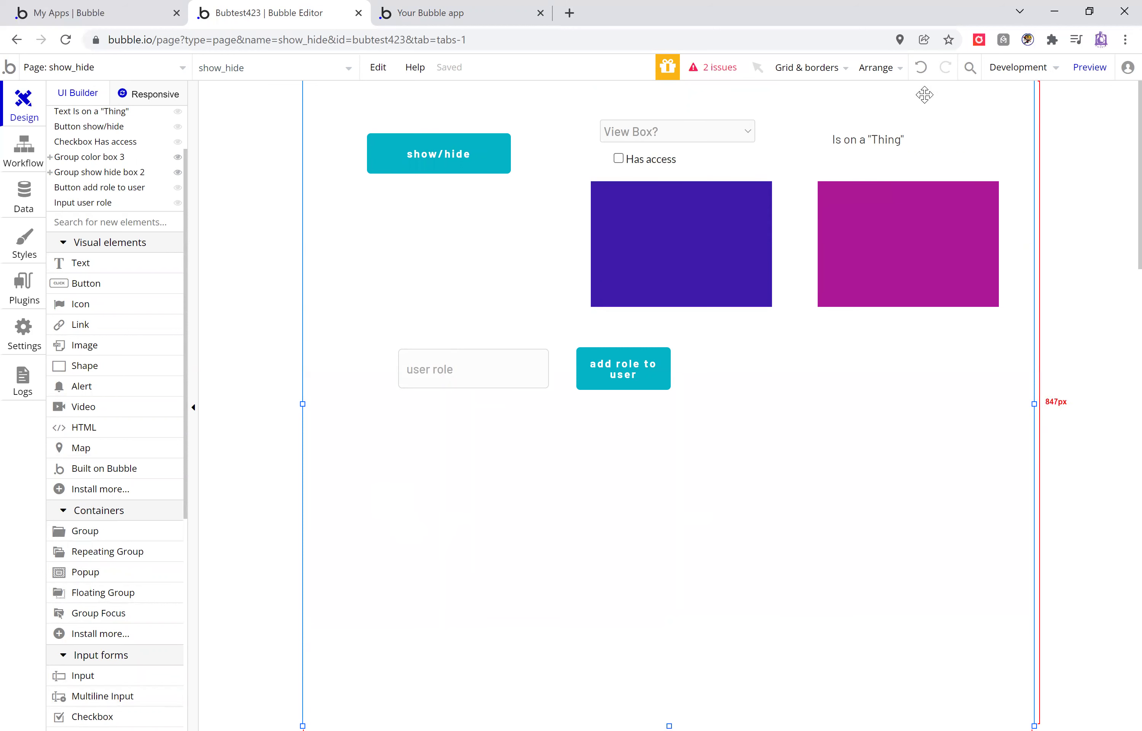
{"action": "left_click", "coordinate": [923, 73]}
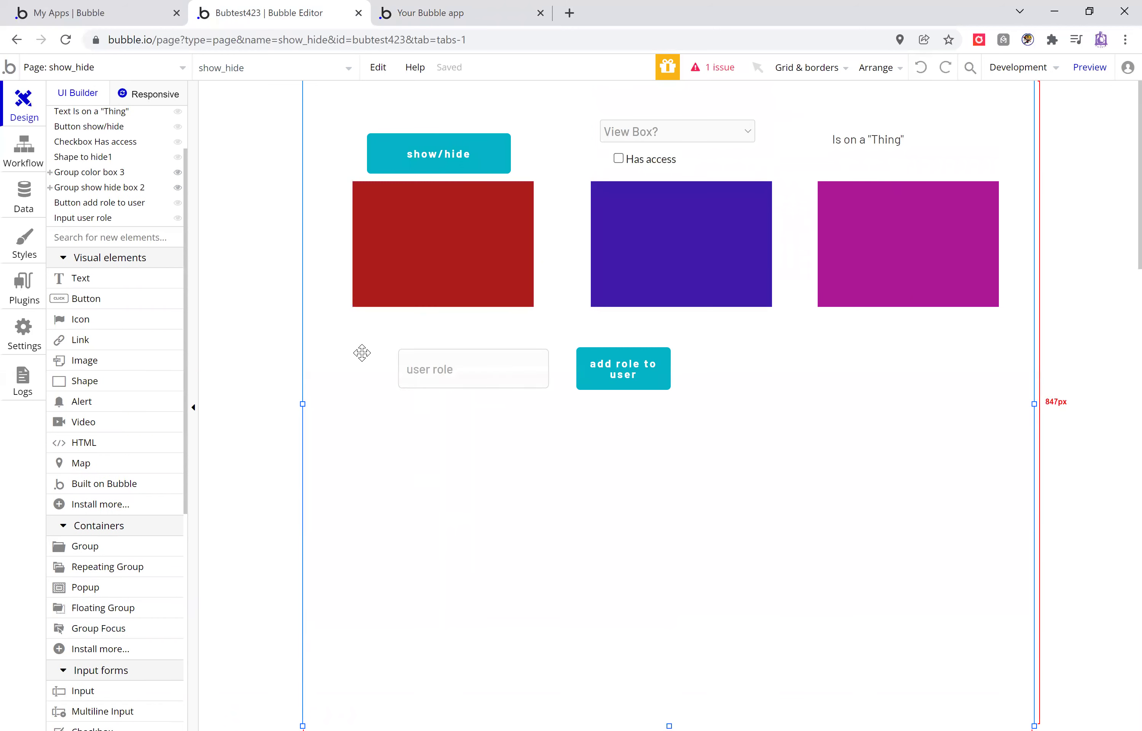
Try to stack the blue and magenta shapes below the red one, moving the user role input and its button out of the way.
{"action": "left_click", "coordinate": [462, 364]}
{"action": "left_click", "coordinate": [600, 370], "text": "shift"}
{"action": "left_click_drag", "start_coordinate": [600, 369], "coordinate": [580, 611]}
{"action": "left_click", "coordinate": [724, 190]}
{"action": "left_click_drag", "start_coordinate": [706, 233], "coordinate": [470, 362]}
{"action": "left_click_drag", "start_coordinate": [981, 273], "coordinate": [510, 533]}
{"action": "left_click_drag", "start_coordinate": [499, 616], "coordinate": [696, 259]}
{"action": "left_click_drag", "start_coordinate": [614, 628], "coordinate": [998, 335]}
{"action": "left_click_drag", "start_coordinate": [656, 269], "coordinate": [652, 494]}
{"action": "left_click_drag", "start_coordinate": [987, 316], "coordinate": [907, 521]}
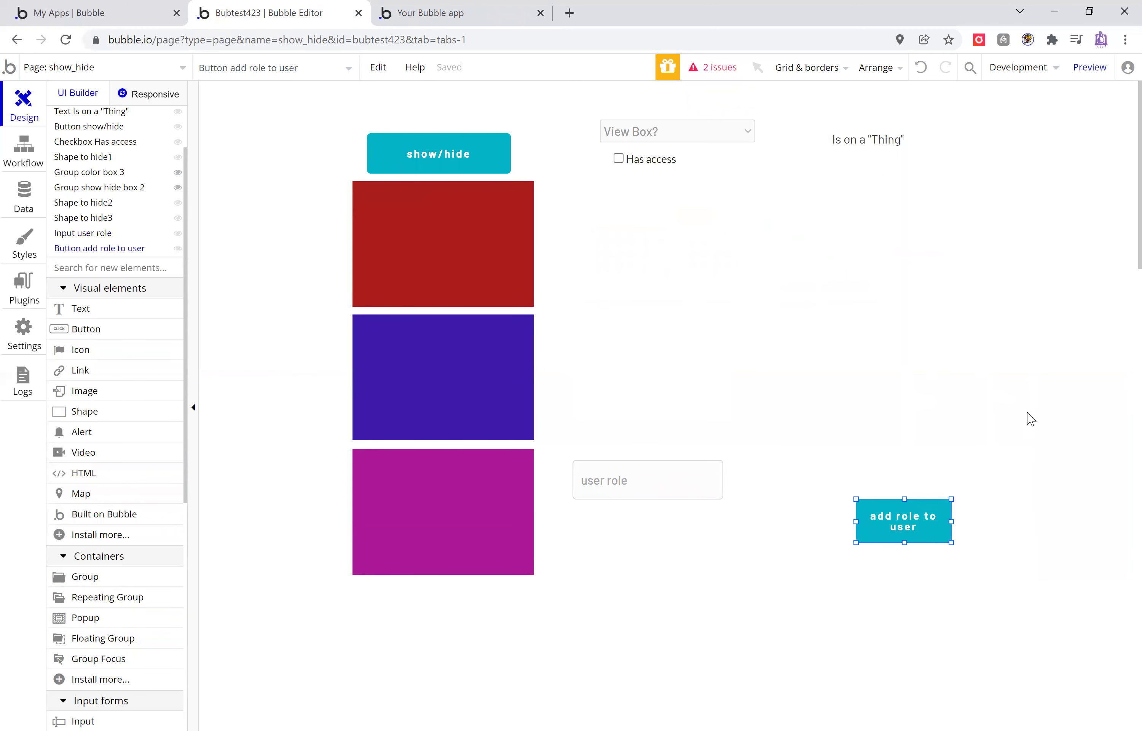
Undo the moves of the blue and magenta shapes, the user role input and the add role to user button.
{"action": "key", "text": "ctrl+z"}
{"action": "key", "text": "ctrl+z"}
{"action": "key", "text": "ctrl+z"}
{"action": "key", "text": "ctrl+z"}
{"action": "key", "text": "ctrl+z"}
{"action": "key", "text": "ctrl+z"}
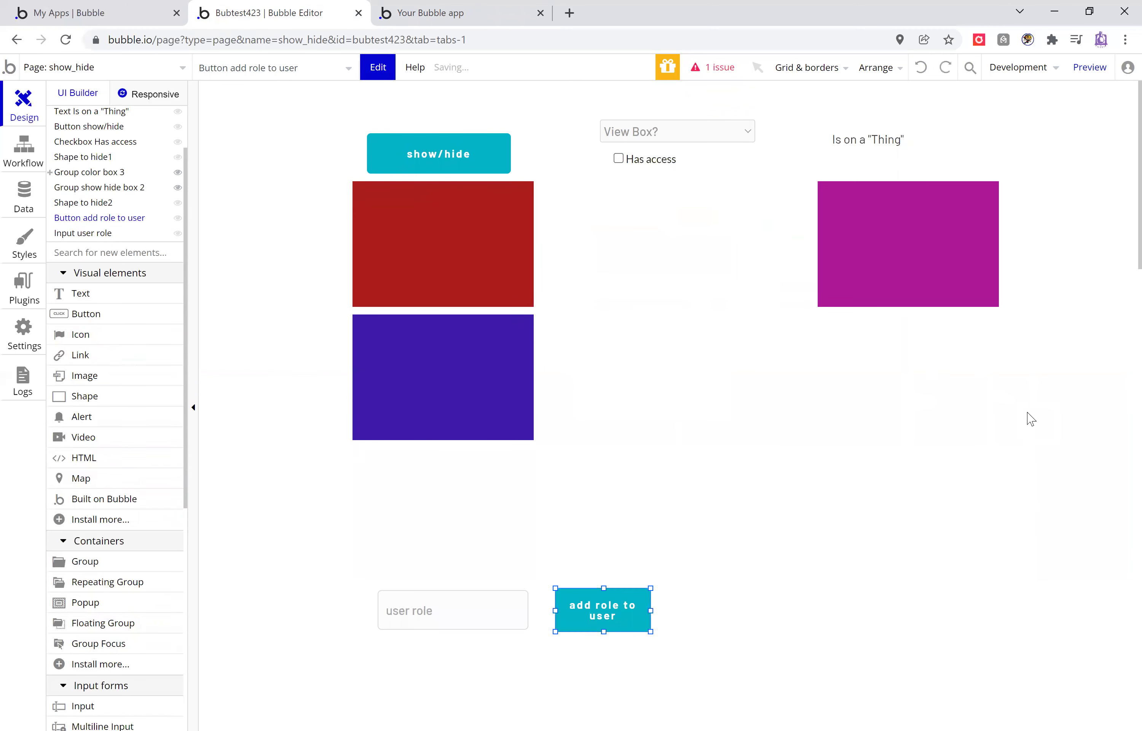
Move the user role input and the add role to user button to the lower right area of the page.
{"action": "left_click_drag", "start_coordinate": [505, 377], "coordinate": [635, 616]}
{"action": "left_click_drag", "start_coordinate": [633, 384], "coordinate": [956, 551]}
{"action": "left_click_drag", "start_coordinate": [663, 591], "coordinate": [862, 530]}
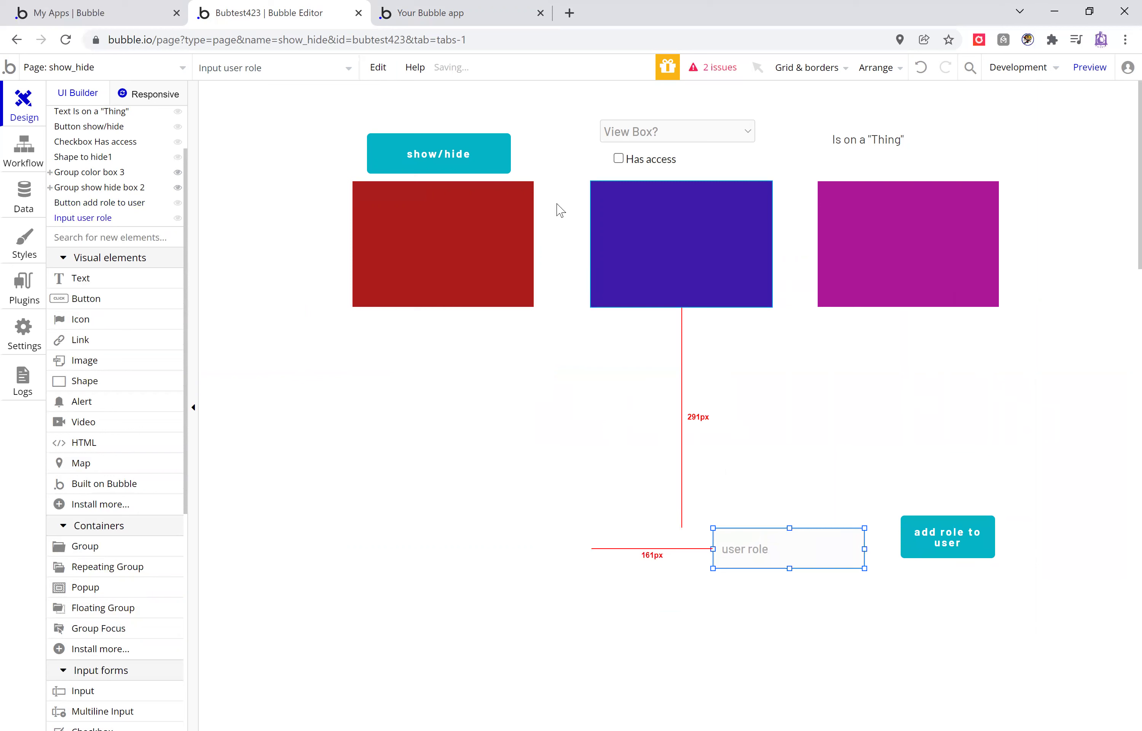
Move Group color box 3 well below the red shape, leaving room for another box between them.
{"action": "left_click", "coordinate": [72, 173]}
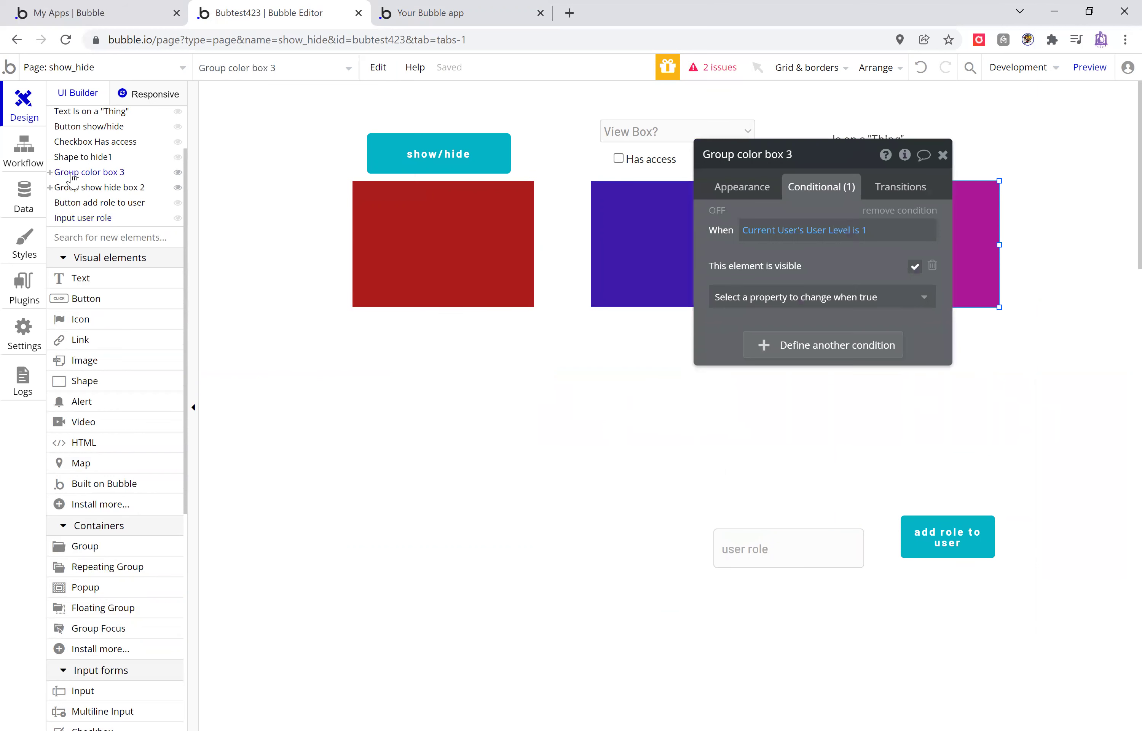
{"action": "left_click", "coordinate": [943, 155]}
{"action": "left_click_drag", "start_coordinate": [818, 181], "coordinate": [363, 487]}
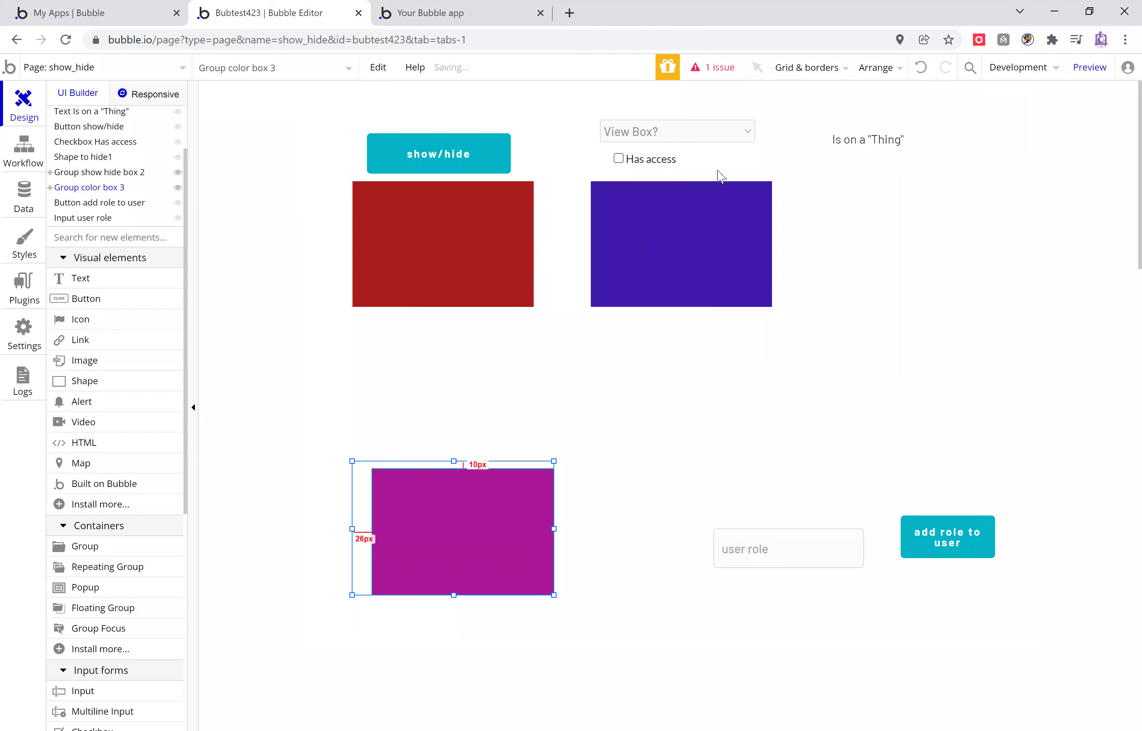
Move Group show hide box 2 directly below the red shape so the blue and red boxes line up.
{"action": "left_click", "coordinate": [689, 234]}
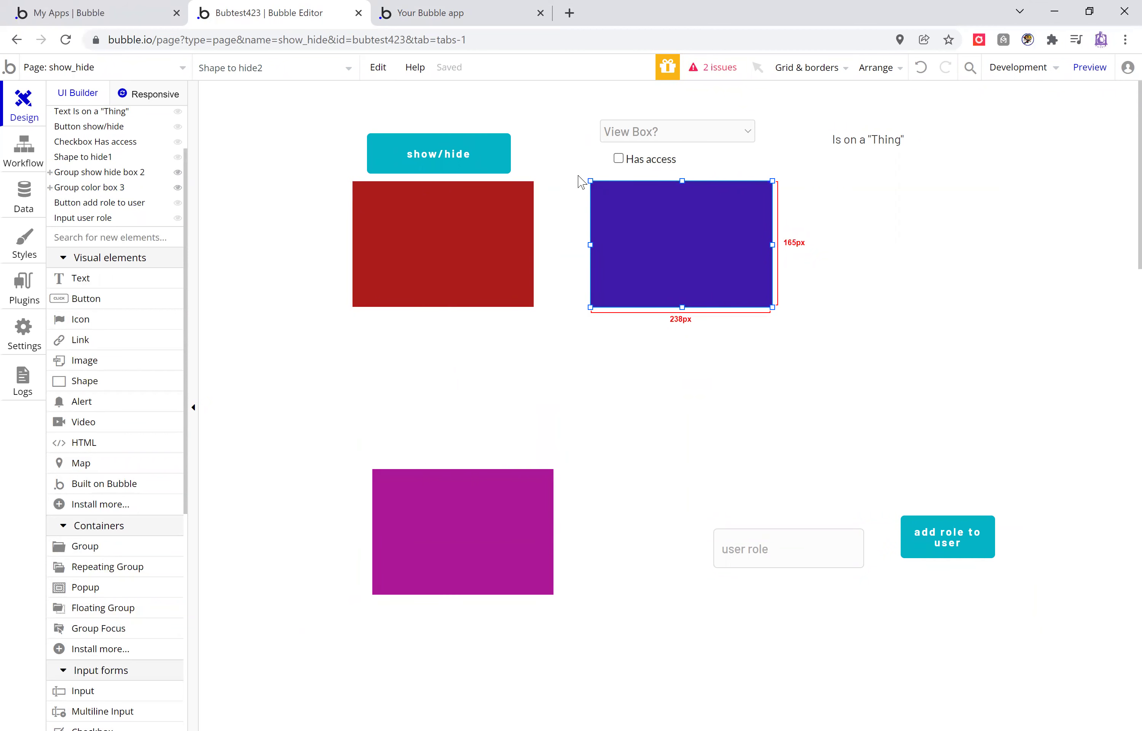
{"action": "left_click", "coordinate": [614, 201]}
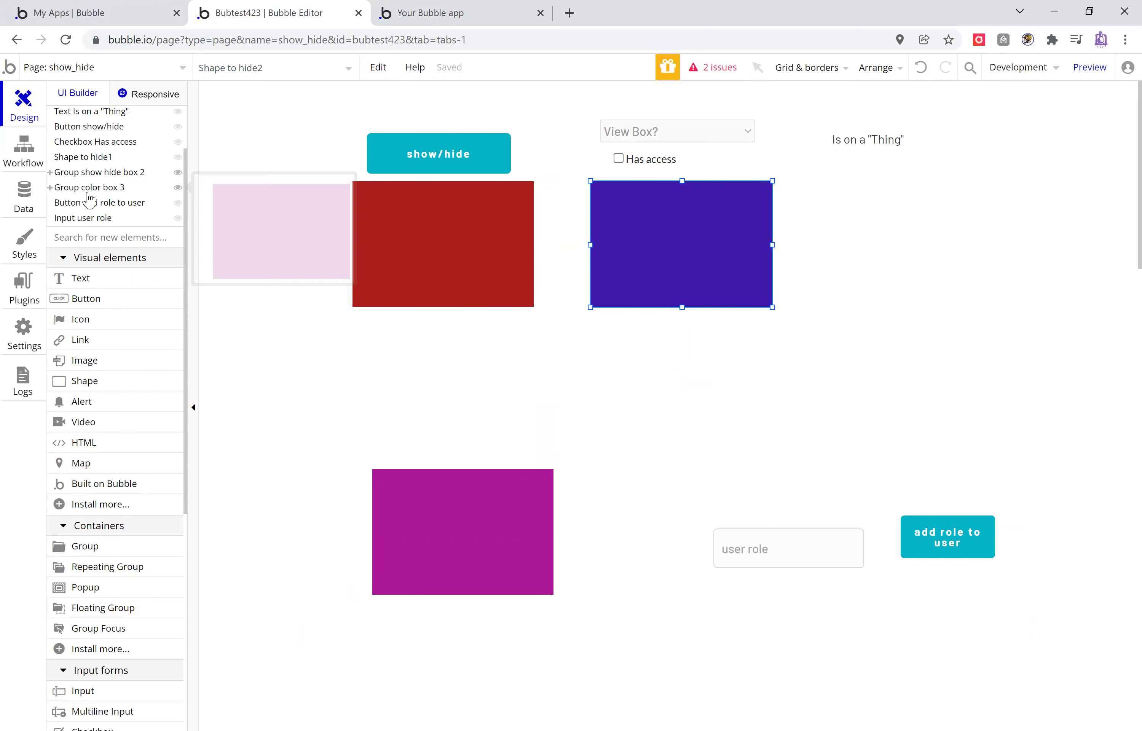
{"action": "left_click", "coordinate": [91, 173]}
{"action": "left_click_drag", "start_coordinate": [581, 178], "coordinate": [343, 323]}
{"action": "double_click", "coordinate": [581, 185]}
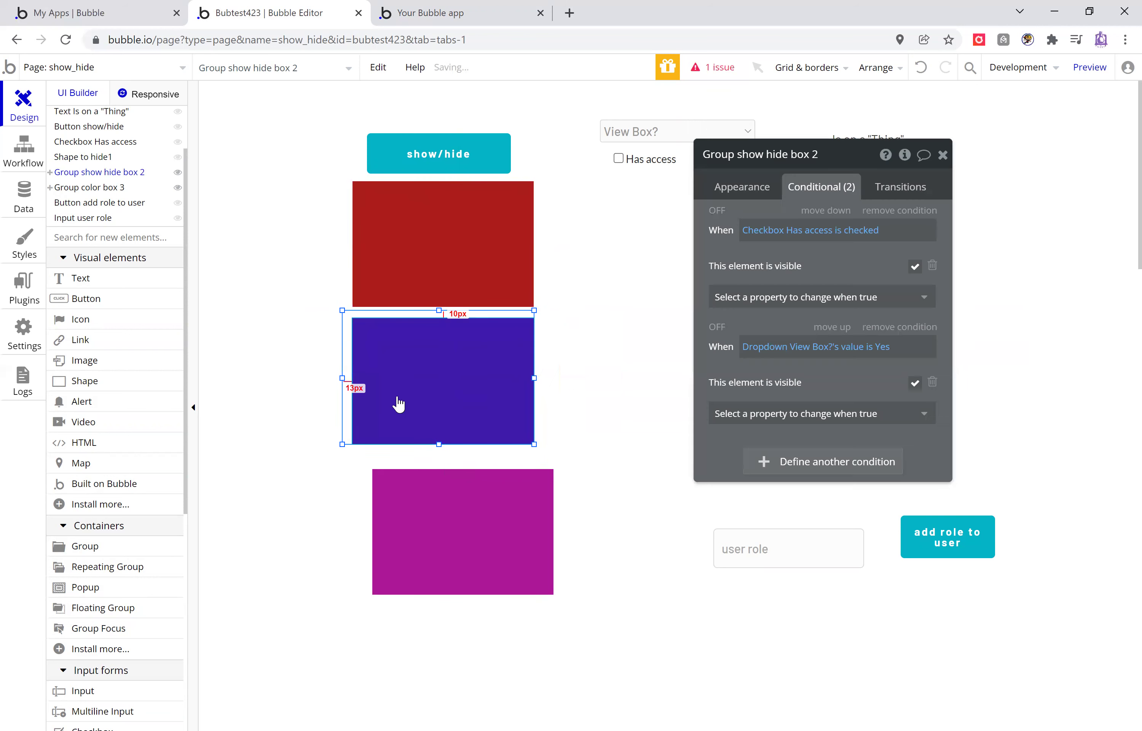
Align Group color box 3 directly beneath the blue box, and open the properties of Shape to hide1.
{"action": "left_click", "coordinate": [364, 472]}
{"action": "left_click_drag", "start_coordinate": [364, 472], "coordinate": [344, 456]}
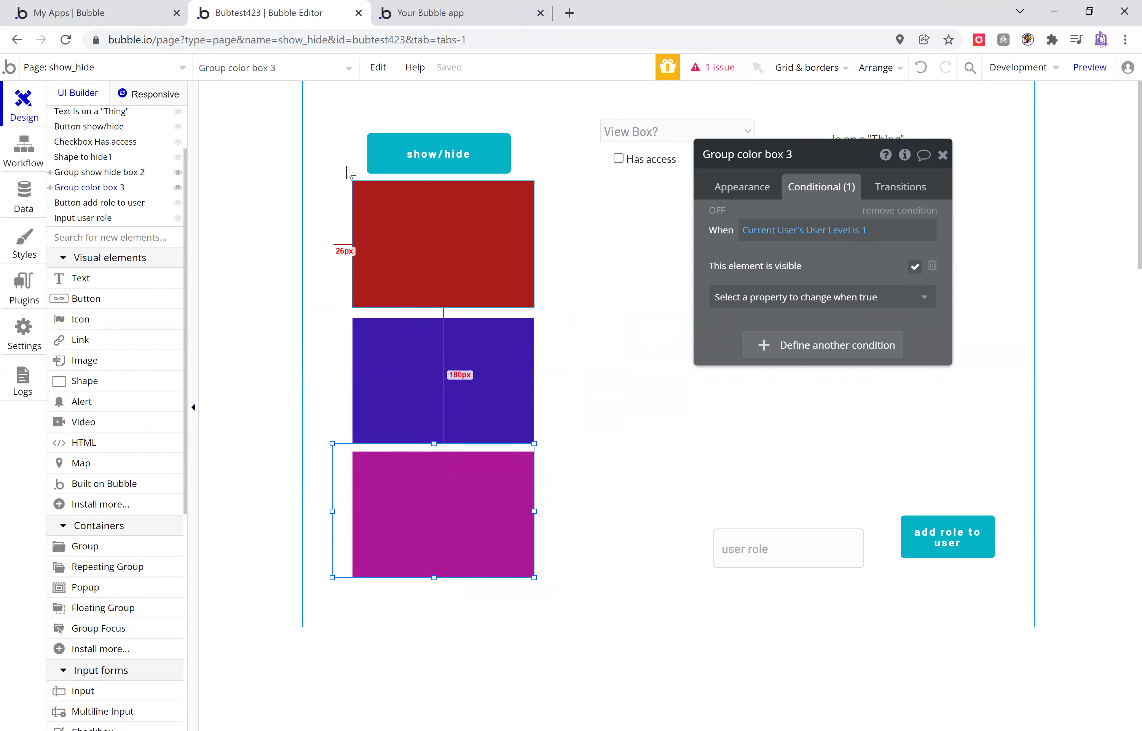
{"action": "scroll", "coordinate": [101, 173], "scroll_direction": "up", "scroll_amount": 2}
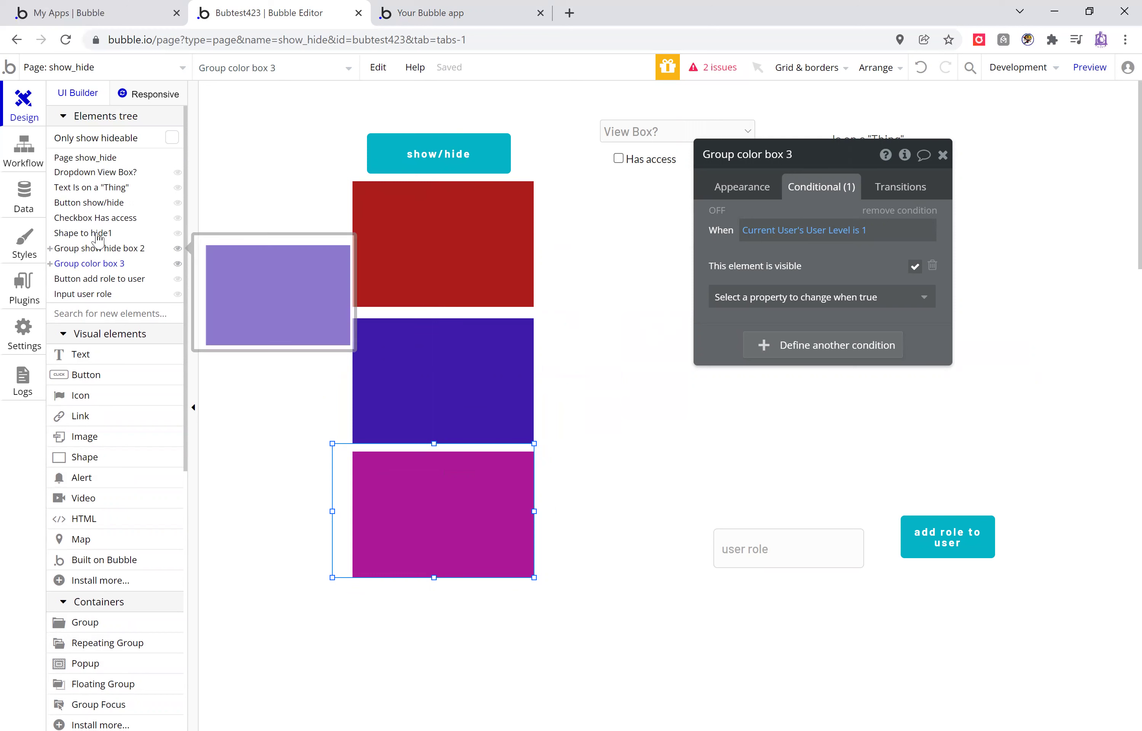
{"action": "left_click", "coordinate": [74, 234]}
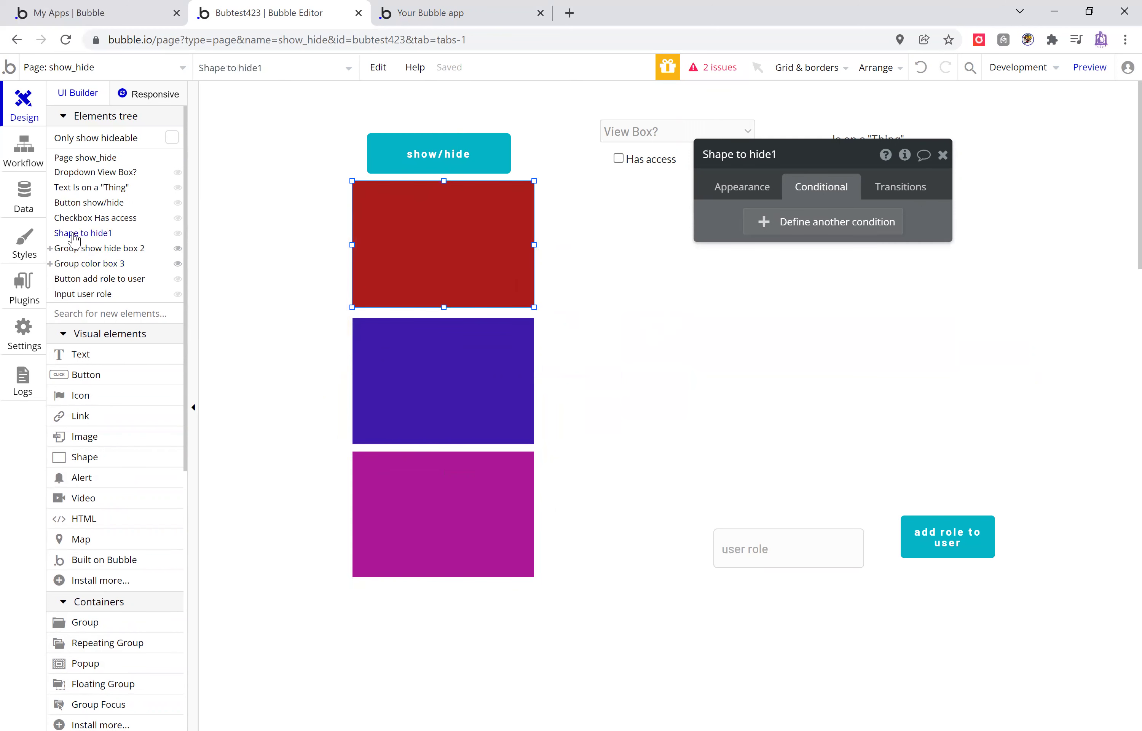
Reload the app preview and toggle the red box repeatedly to test show/hide in the stacked layout.
{"action": "left_click", "coordinate": [483, 13]}
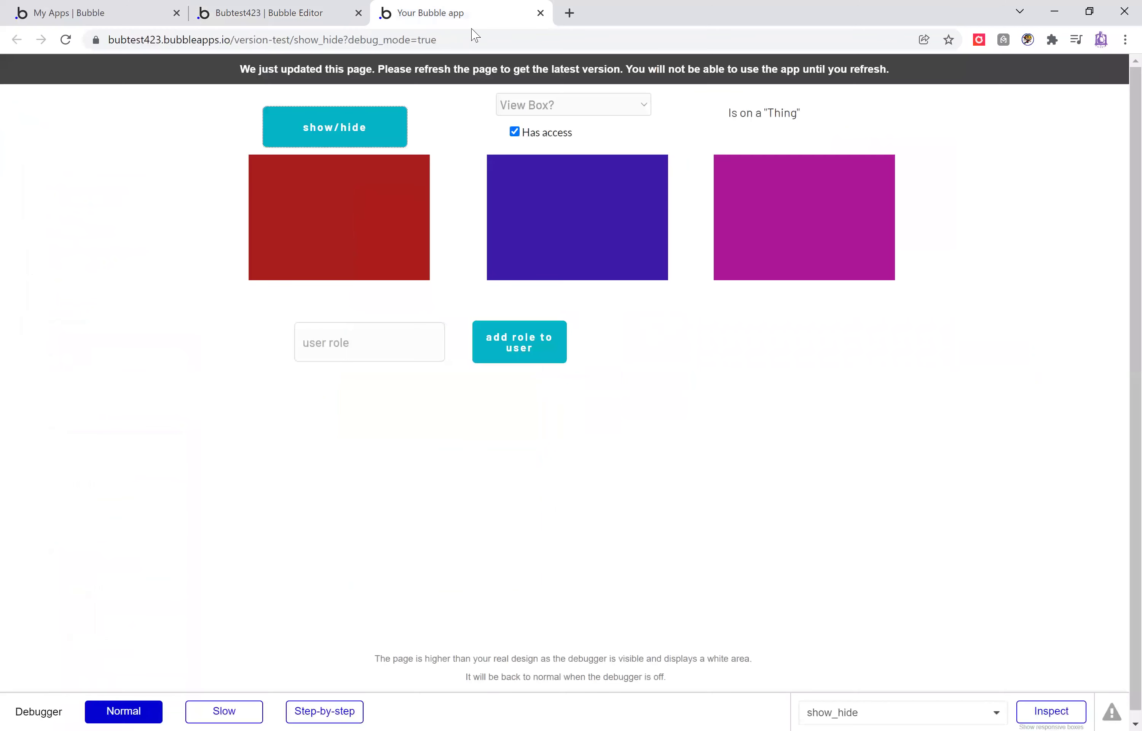
{"action": "left_click", "coordinate": [63, 40]}
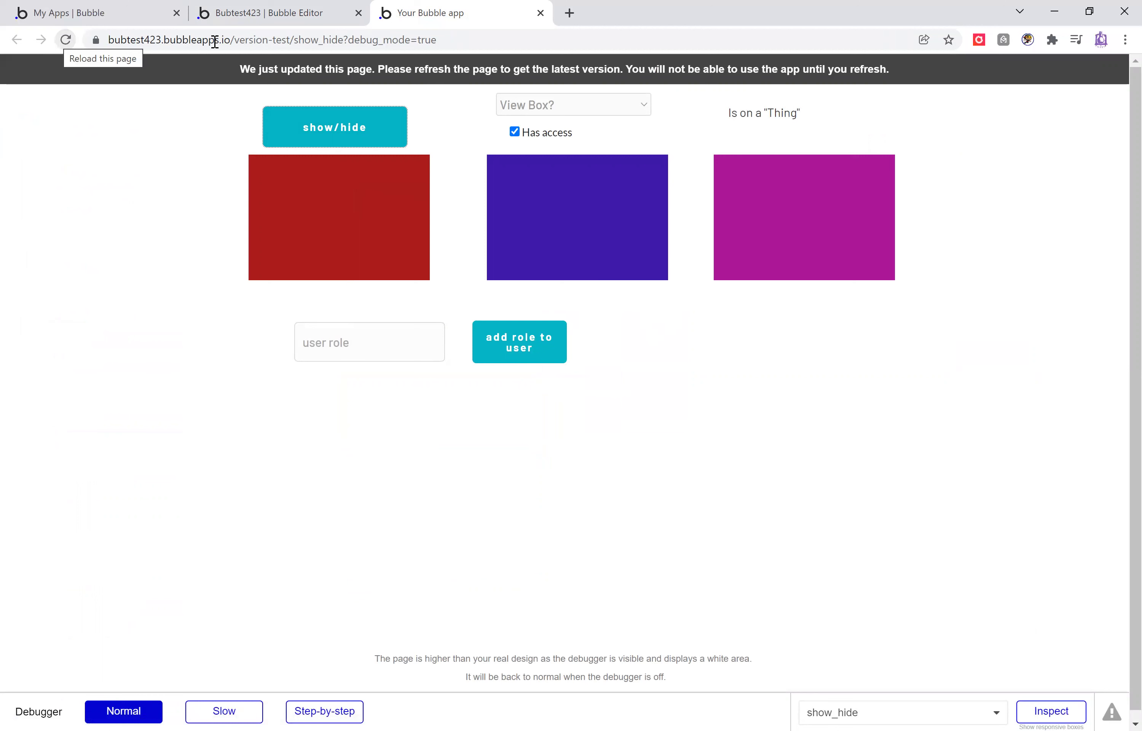
{"action": "key", "text": "F5"}
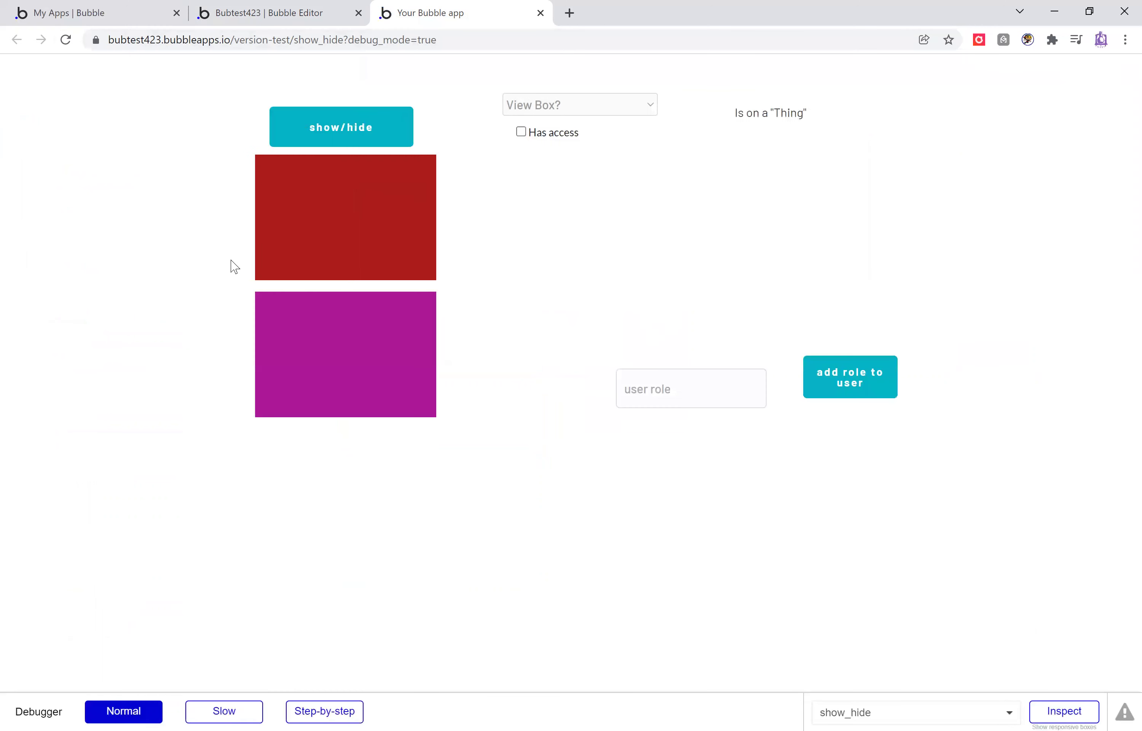
{"action": "left_click", "coordinate": [349, 140]}
{"action": "left_click", "coordinate": [349, 140]}
{"action": "left_click", "coordinate": [348, 138]}
{"action": "left_click", "coordinate": [352, 139]}
{"action": "left_click", "coordinate": [352, 139]}
{"action": "left_click", "coordinate": [353, 139]}
{"action": "left_click", "coordinate": [352, 139]}
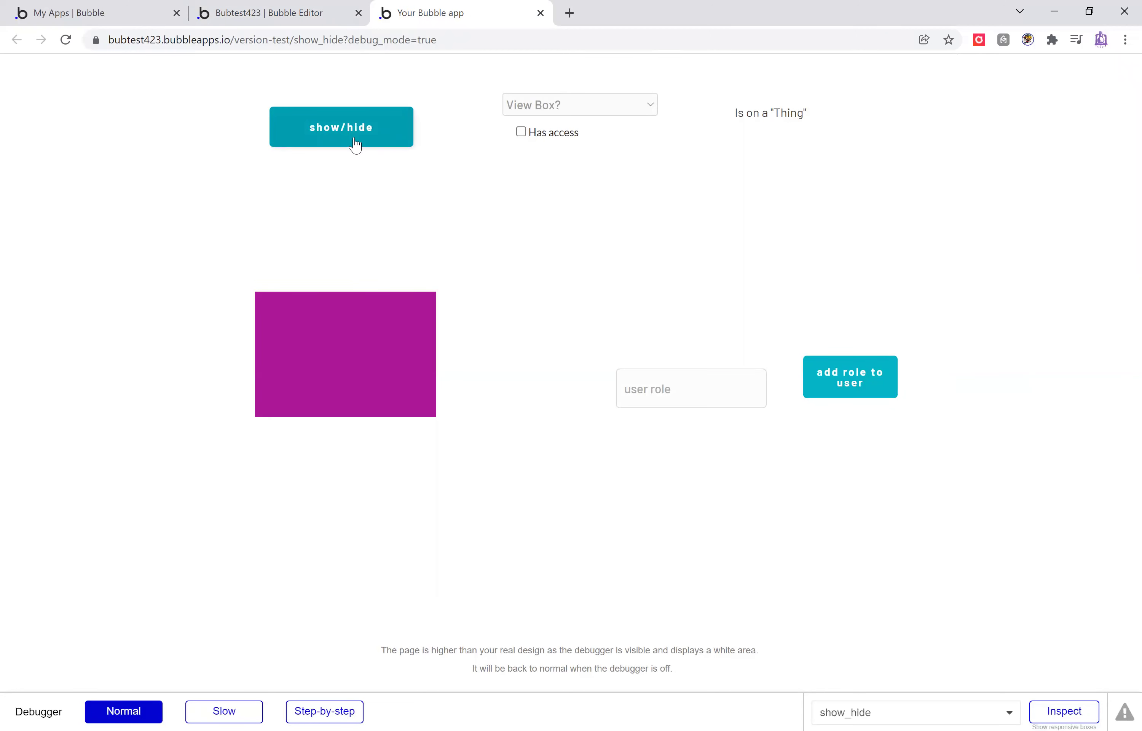
Toggle Has access on and off to test the blue box, and show the red box again.
{"action": "left_click", "coordinate": [521, 133]}
{"action": "left_click", "coordinate": [521, 133]}
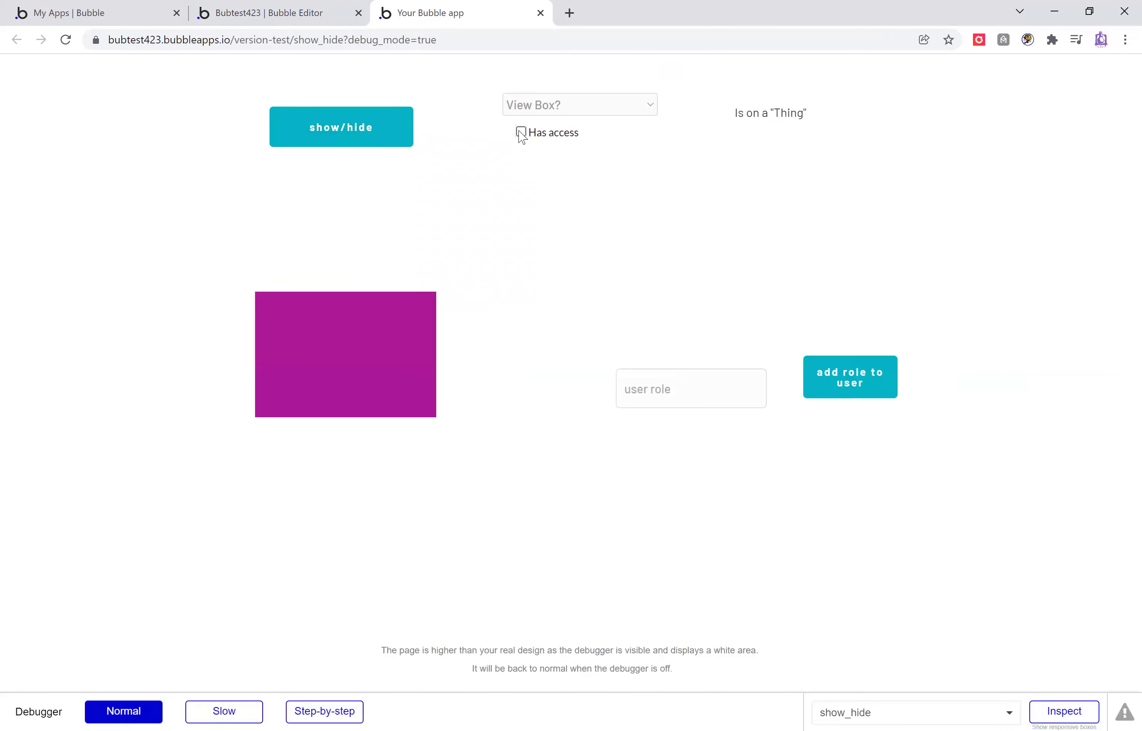
{"action": "left_click", "coordinate": [357, 127]}
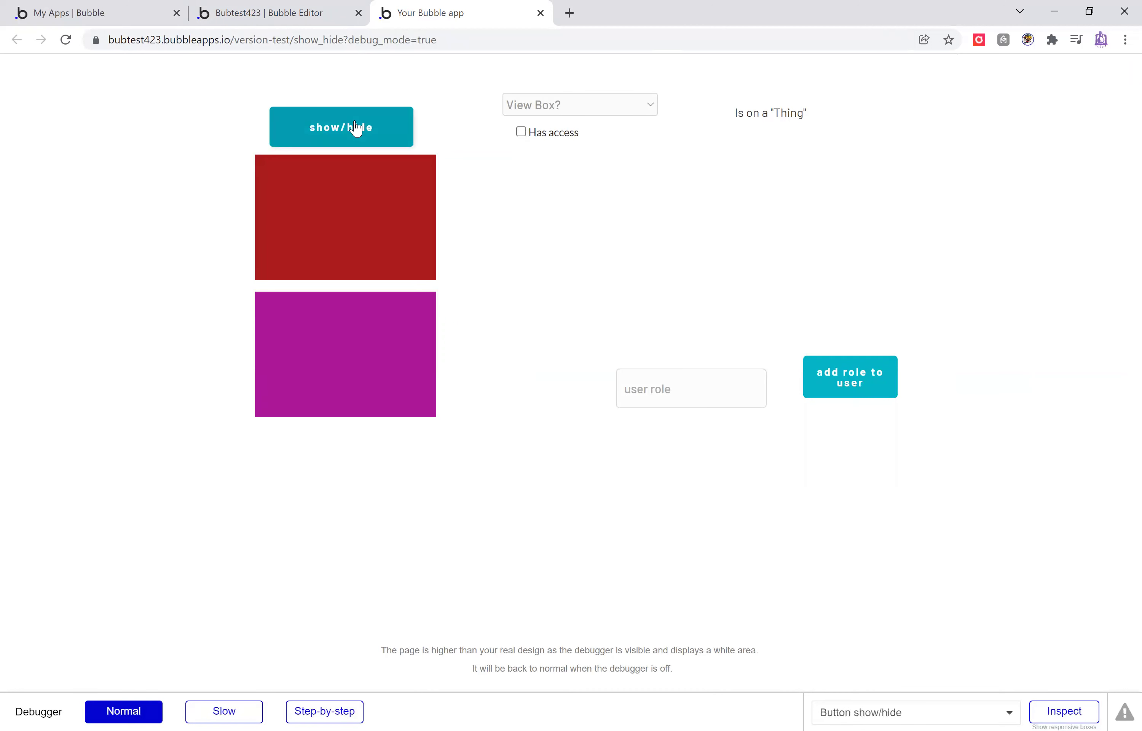
Add role 0 to the user in the preview to test hiding the stacked magenta box.
{"action": "left_click", "coordinate": [701, 392]}
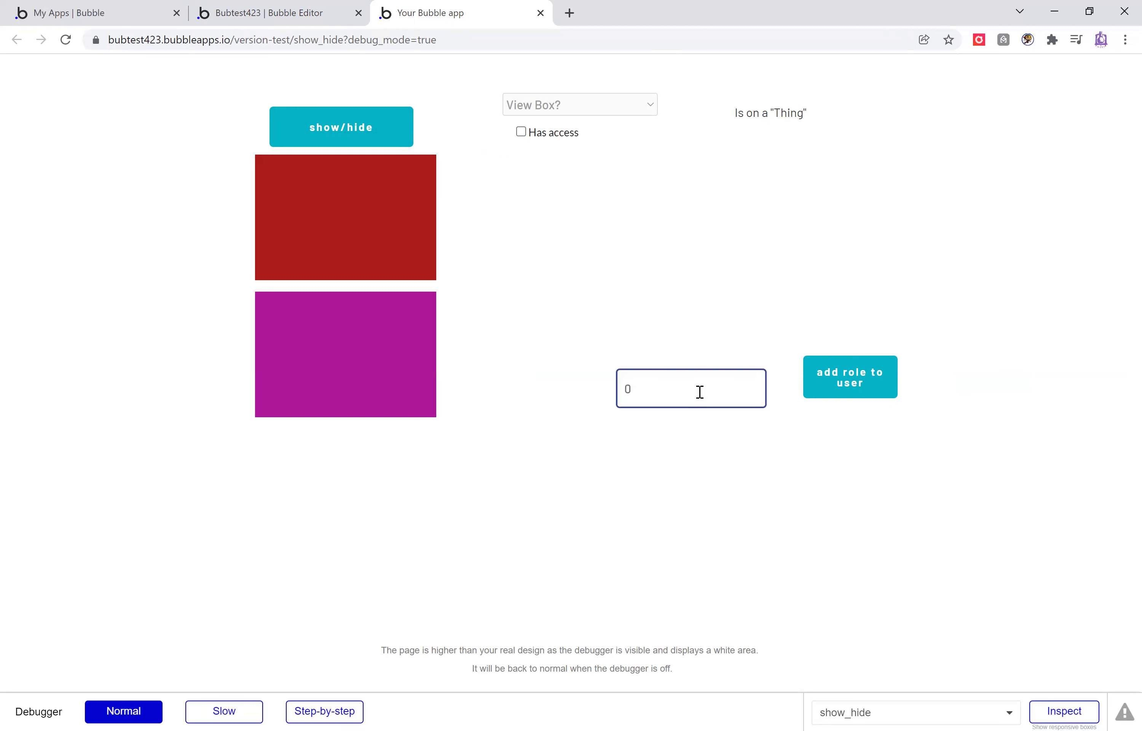
{"action": "type", "text": "0"}
{"action": "key", "text": "BackSpace"}
{"action": "left_click", "coordinate": [559, 260]}
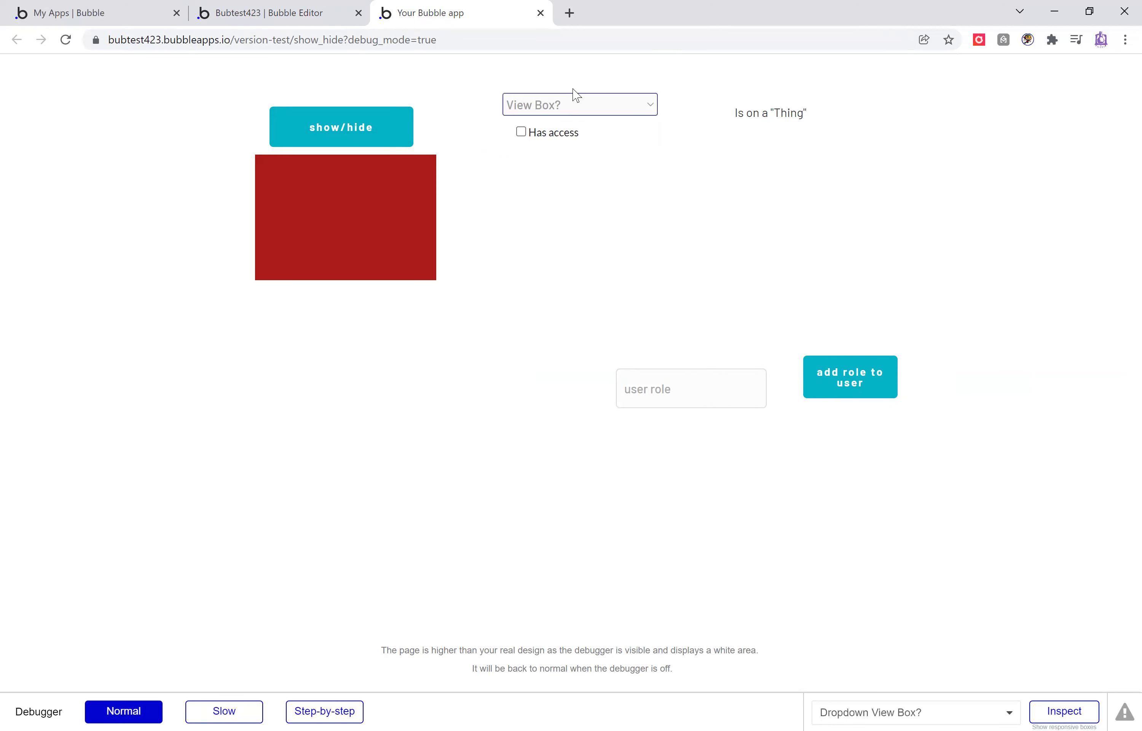
Add role 1 to the user in the preview to show the magenta box again and check the boxes' spacing.
{"action": "left_click", "coordinate": [656, 398]}
{"action": "type", "text": "1"}
{"action": "key", "text": "Return"}
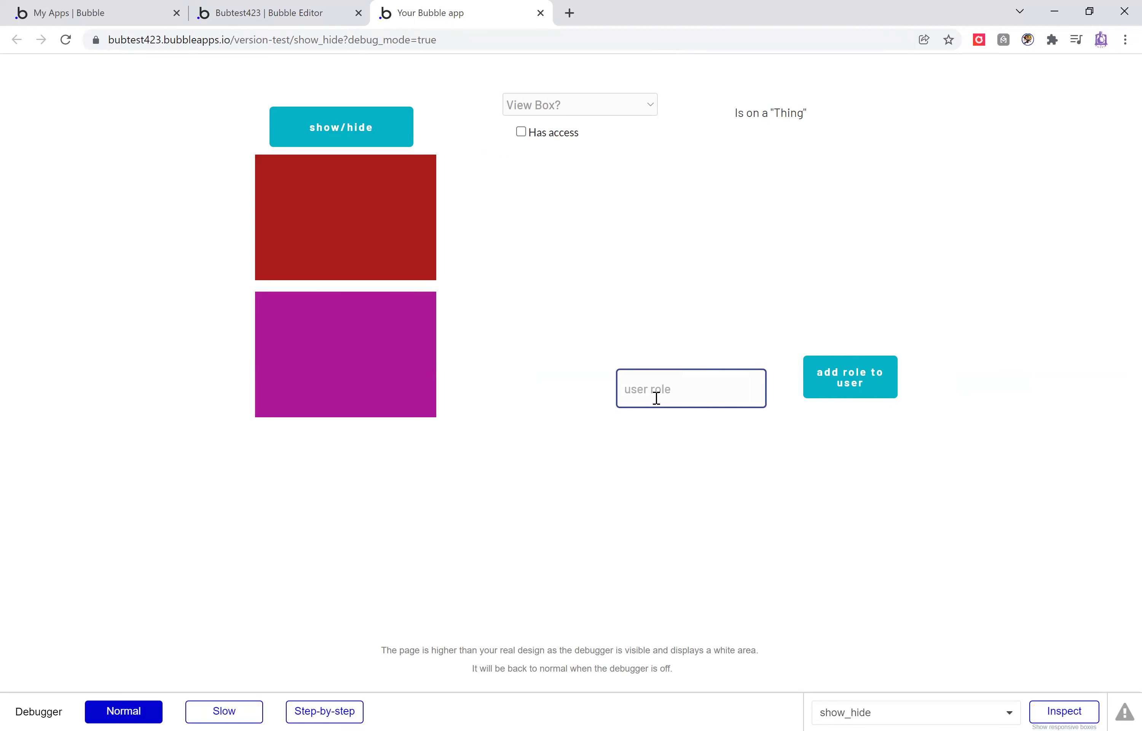
{"action": "left_click", "coordinate": [336, 421]}
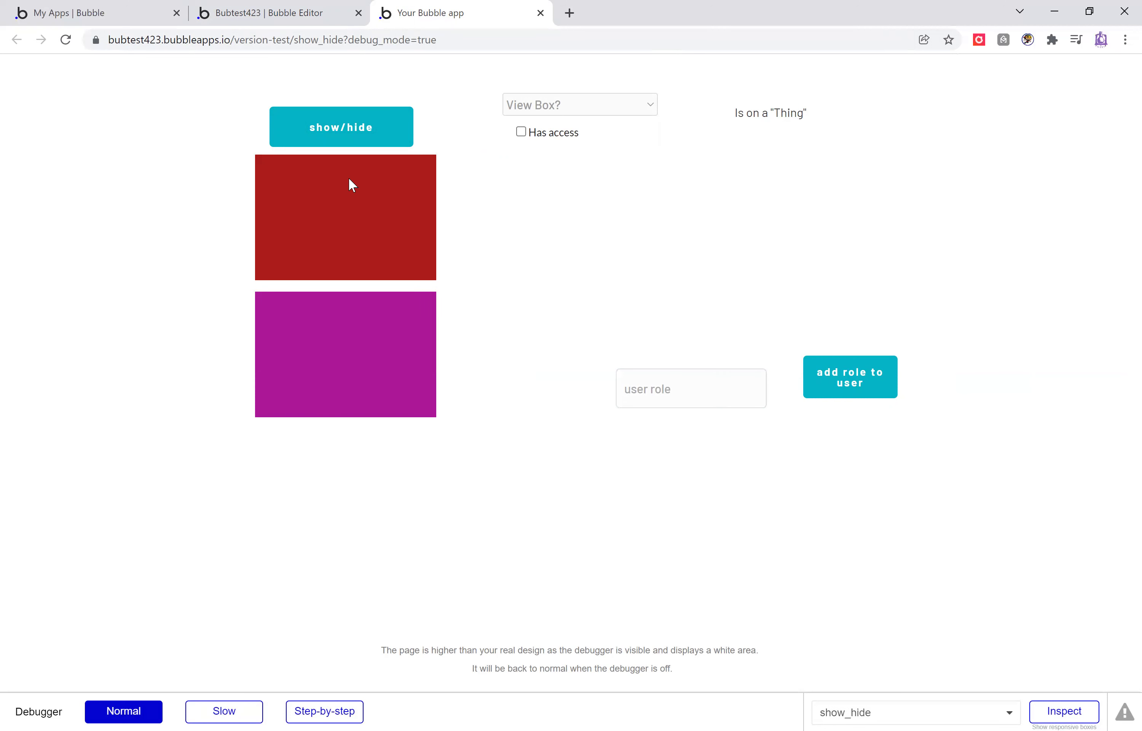
{"action": "left_click", "coordinate": [285, 328]}
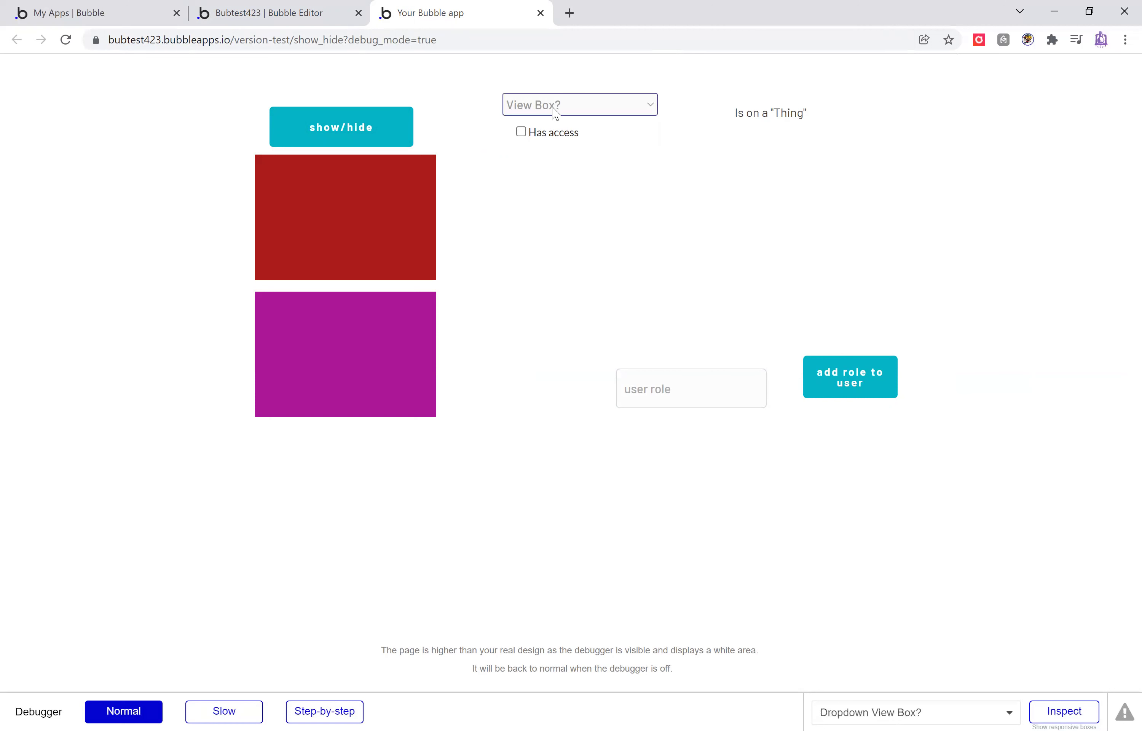
Choose Yes for View Box? in the preview, and review the blue group's conditions and appearance settings in the Bubble editor.
{"action": "left_click", "coordinate": [553, 139]}
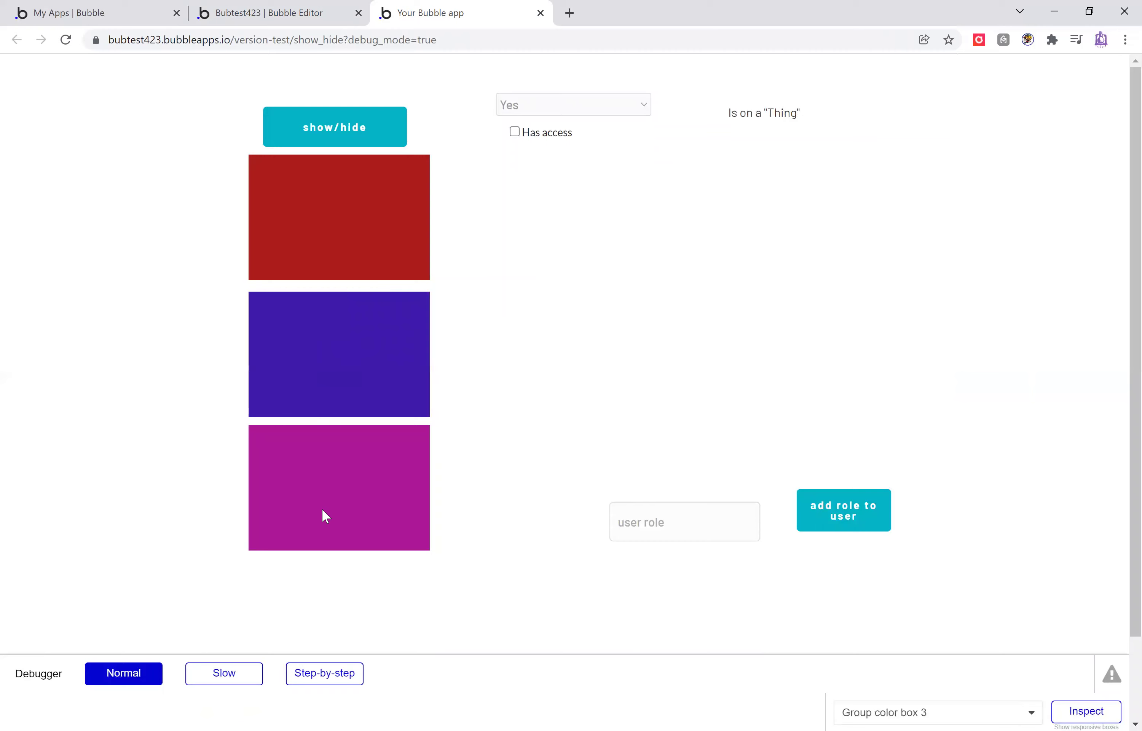
{"action": "left_click", "coordinate": [309, 5]}
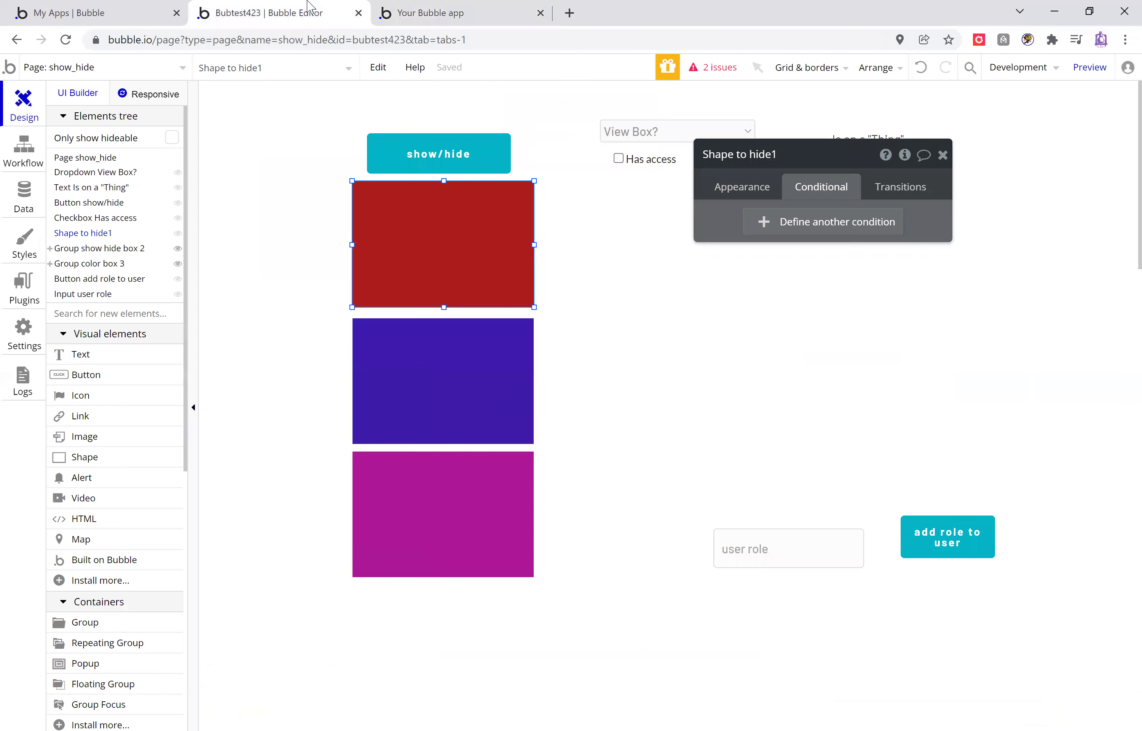
{"action": "left_click", "coordinate": [347, 318]}
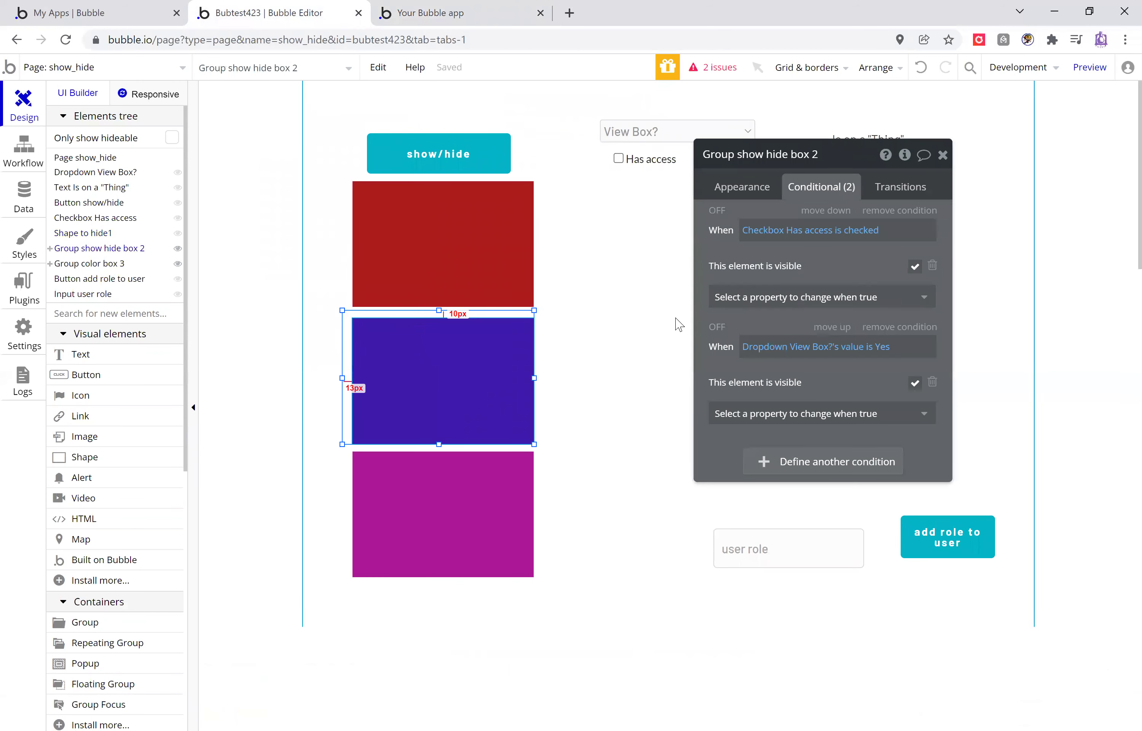
{"action": "left_click", "coordinate": [740, 187]}
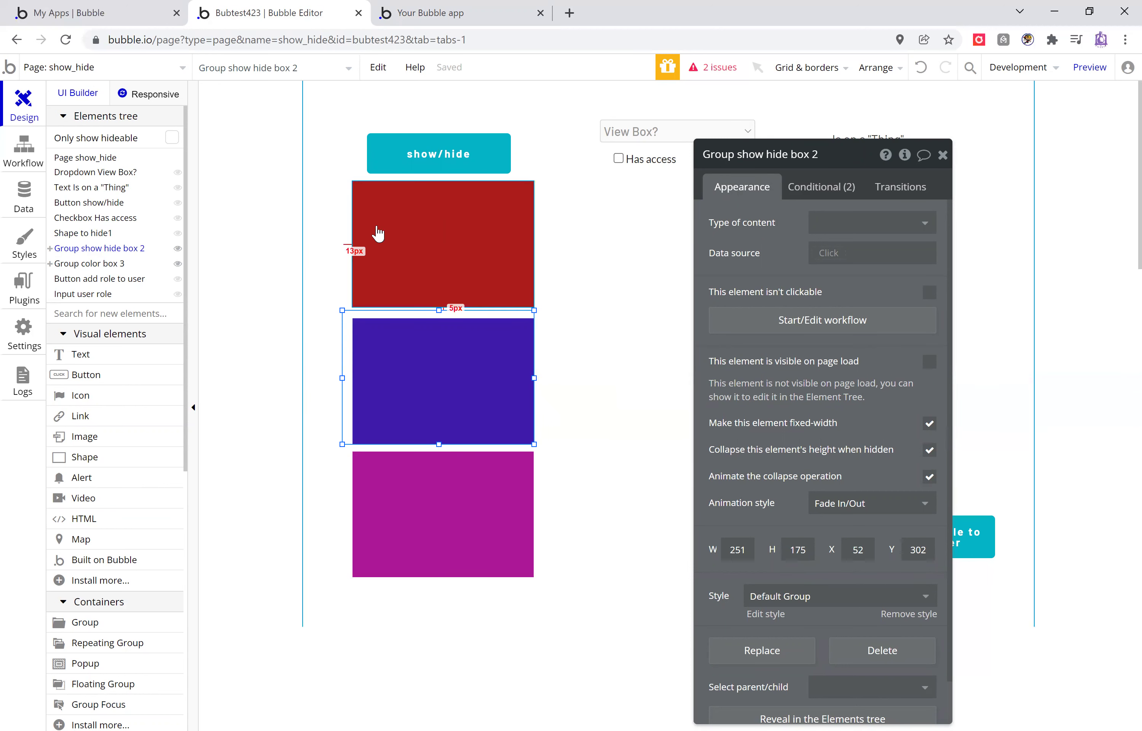
Toggle the red box repeatedly in the app preview to check its collapse behaviour, and return to the editor.
{"action": "key", "text": "ctrl+Tab"}
{"action": "left_click", "coordinate": [301, 129]}
{"action": "left_click", "coordinate": [303, 131]}
{"action": "left_click", "coordinate": [304, 131]}
{"action": "left_click", "coordinate": [303, 130]}
{"action": "left_click", "coordinate": [297, 16]}
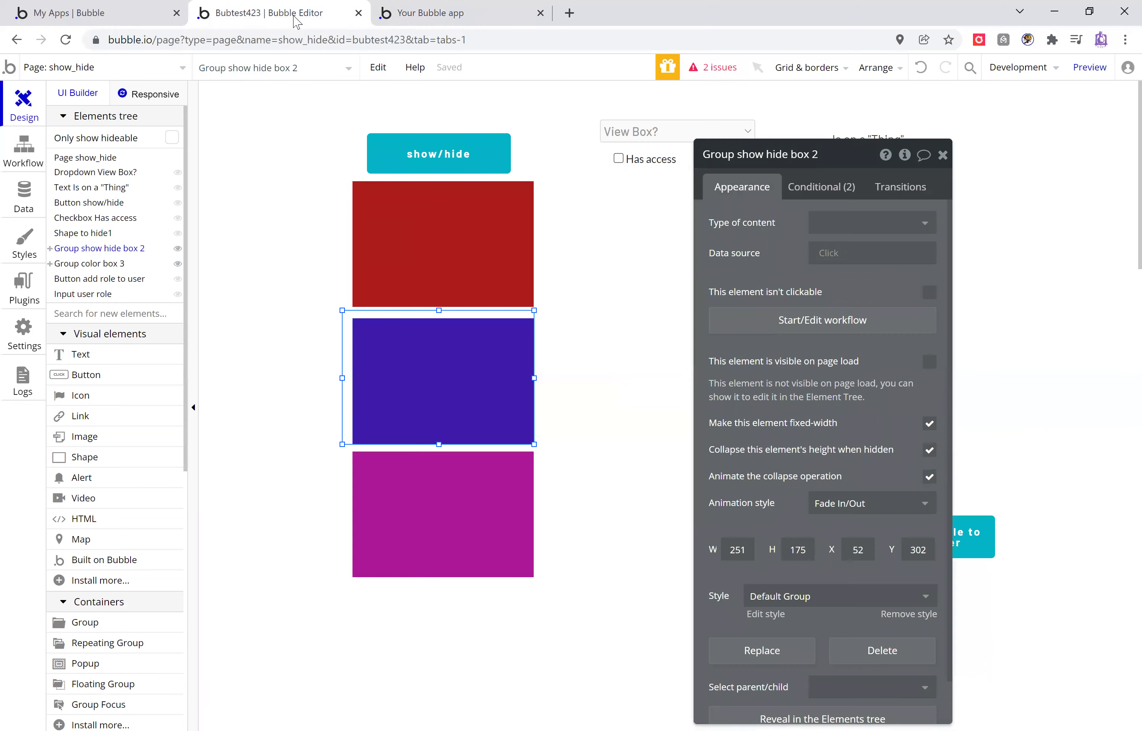
Wrap the red shape Shape to hide1 in a Group.
{"action": "left_click", "coordinate": [359, 222]}
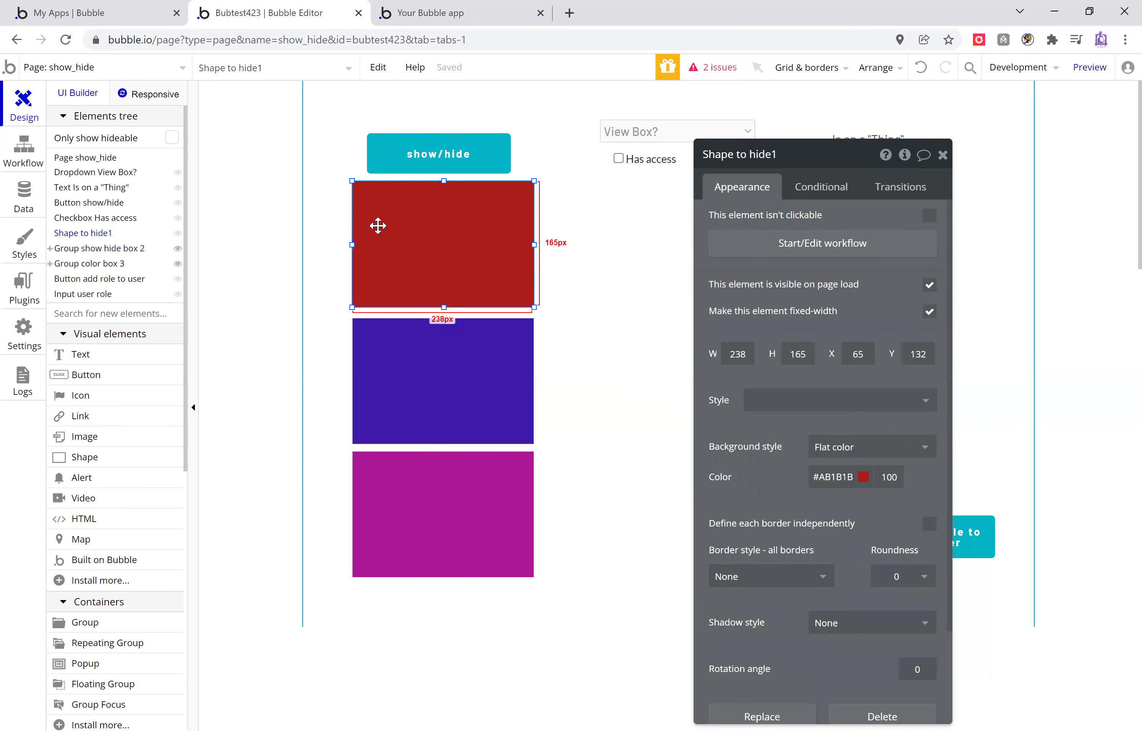
{"action": "right_click", "coordinate": [412, 230]}
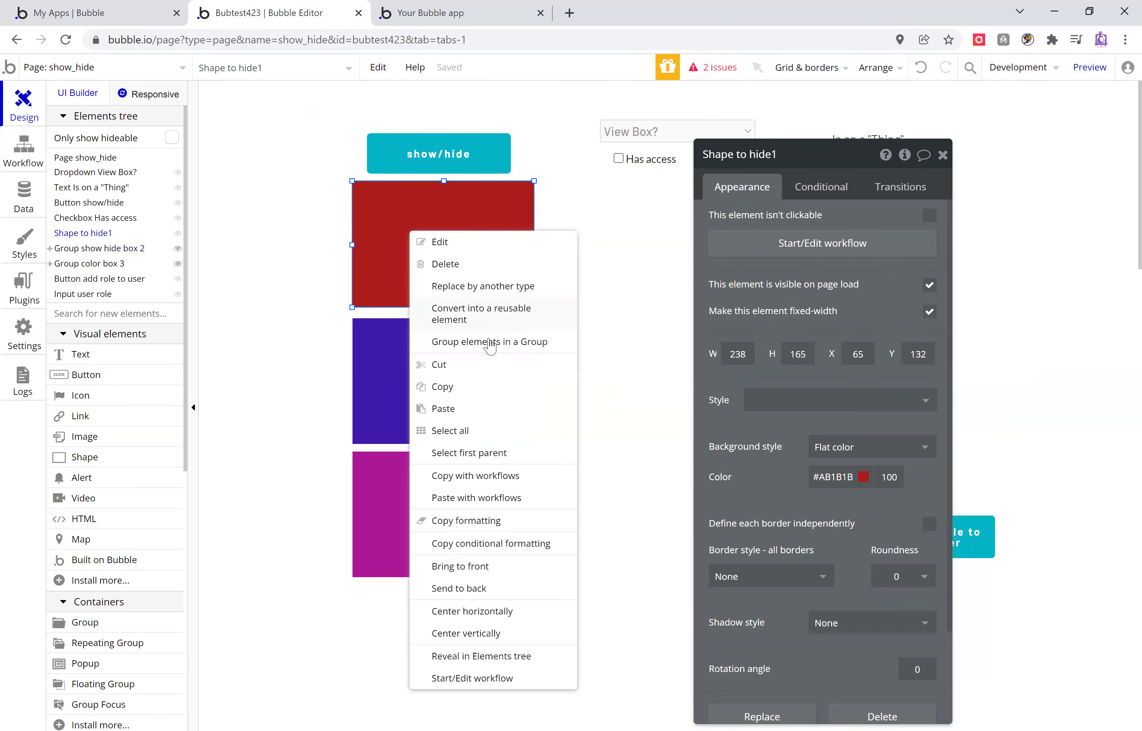
{"action": "left_click", "coordinate": [488, 341]}
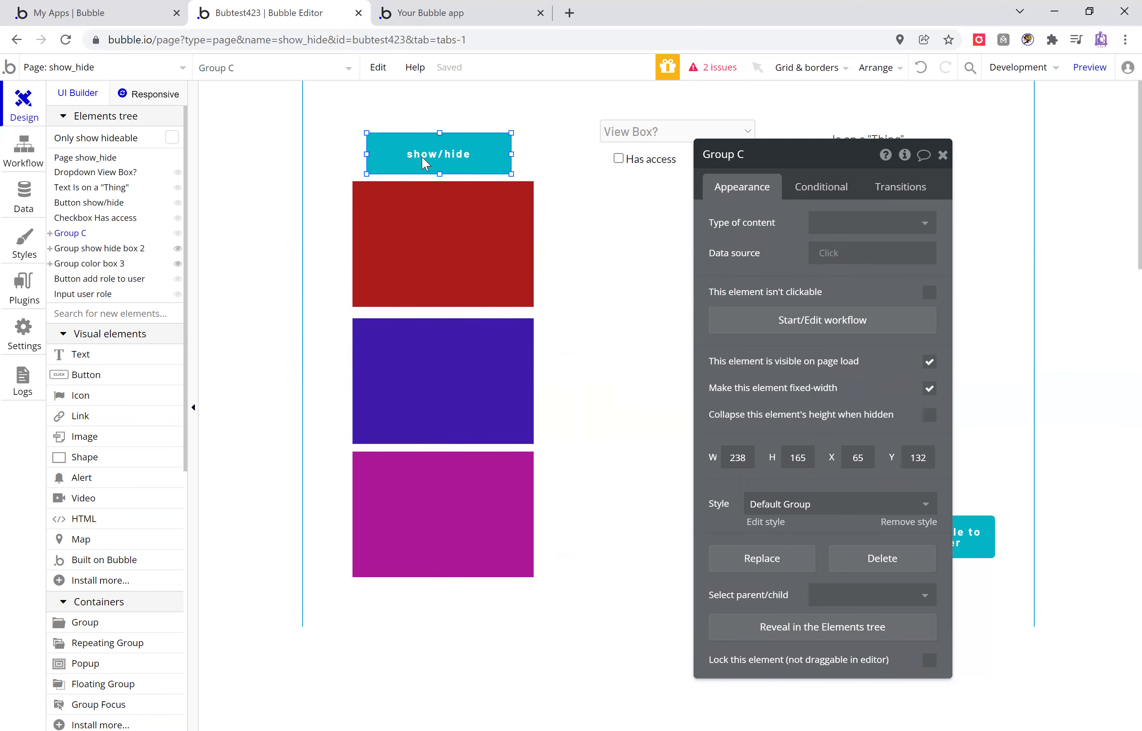
Change the target element of the show/hide button's Toggle action to Group C.
{"action": "left_click", "coordinate": [439, 153]}
{"action": "left_click", "coordinate": [801, 290]}
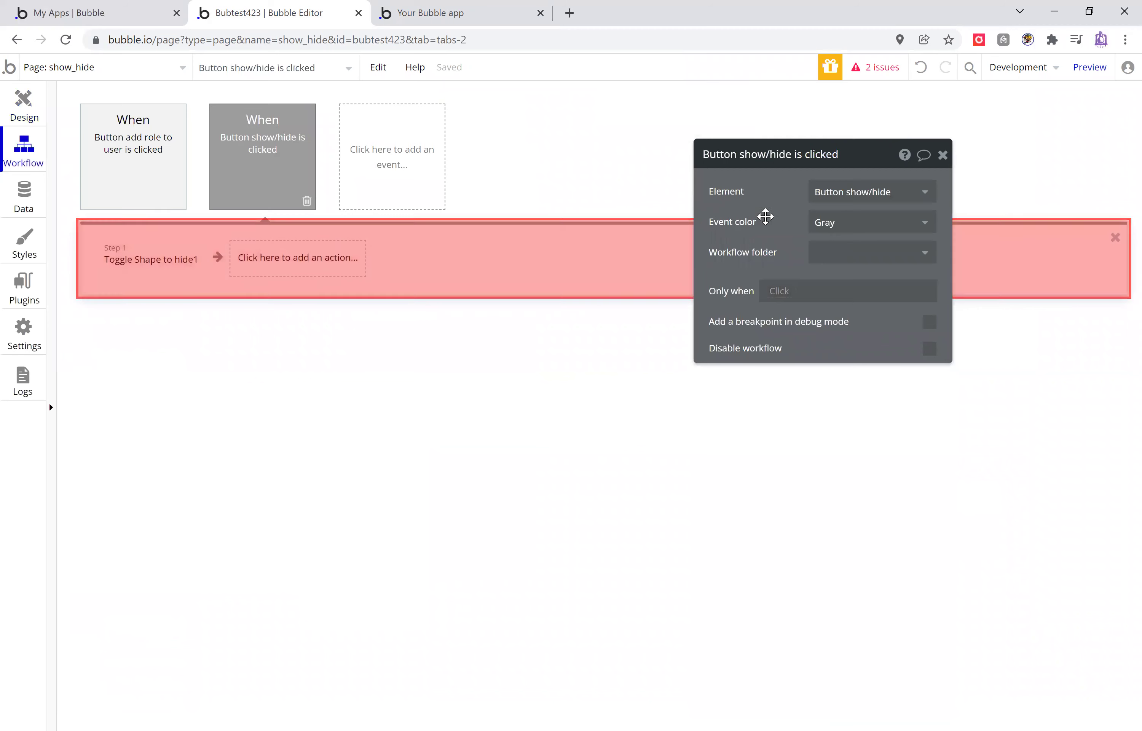
{"action": "left_click", "coordinate": [142, 265]}
{"action": "left_click", "coordinate": [833, 197]}
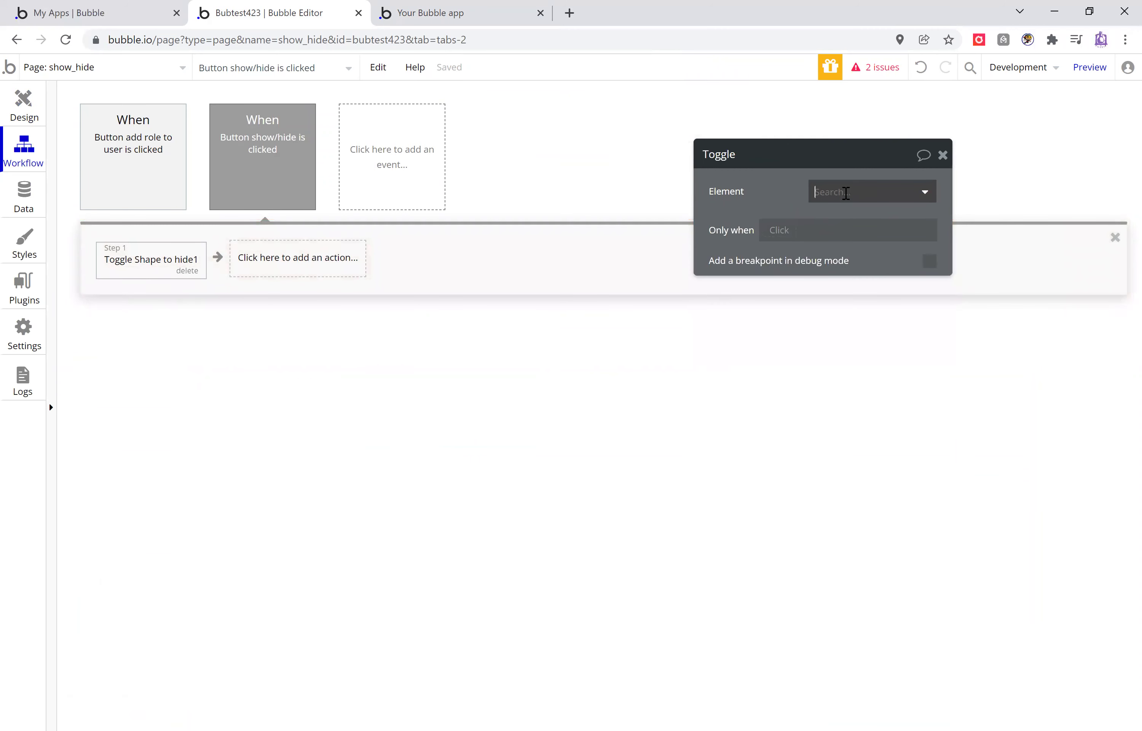
{"action": "left_click", "coordinate": [855, 217]}
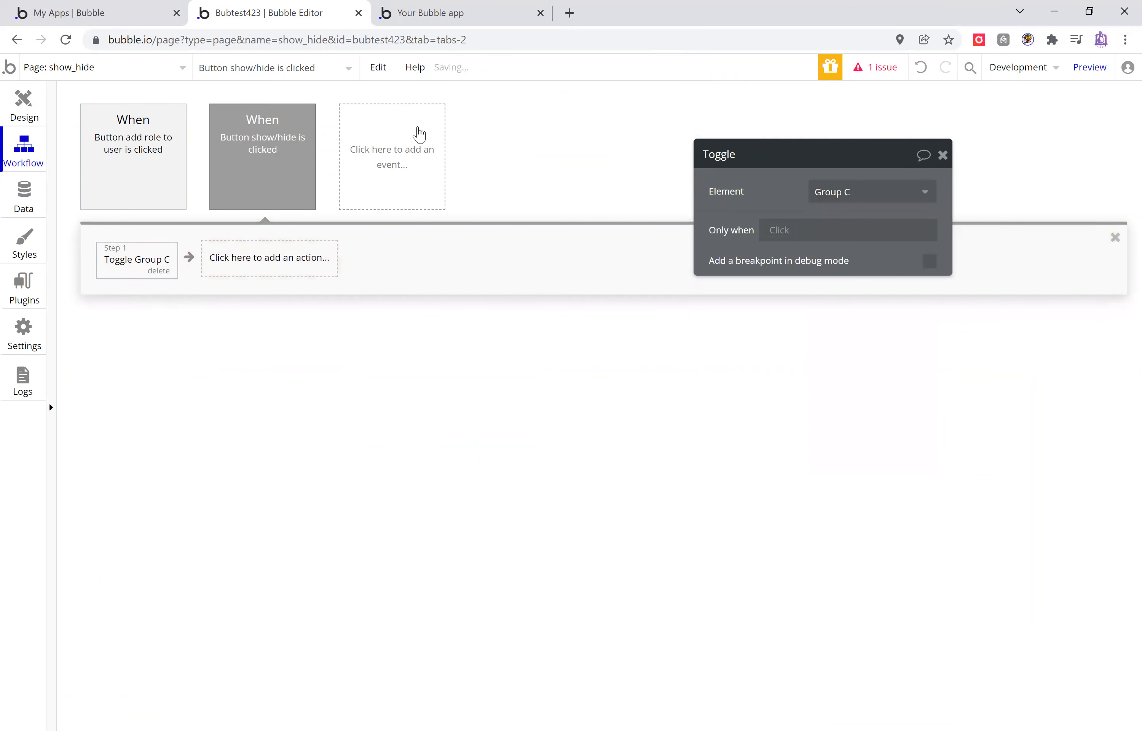
Set Group C around the red box to collapse its height when hidden.
{"action": "left_click", "coordinate": [23, 103]}
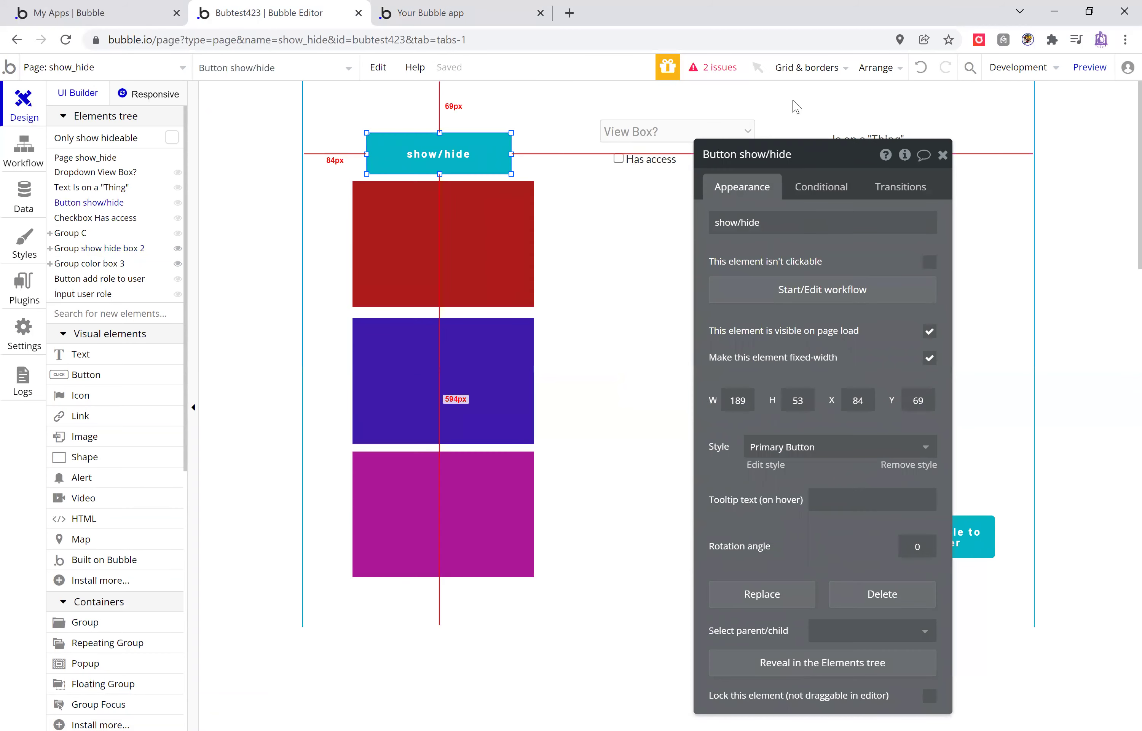
{"action": "left_click", "coordinate": [72, 233]}
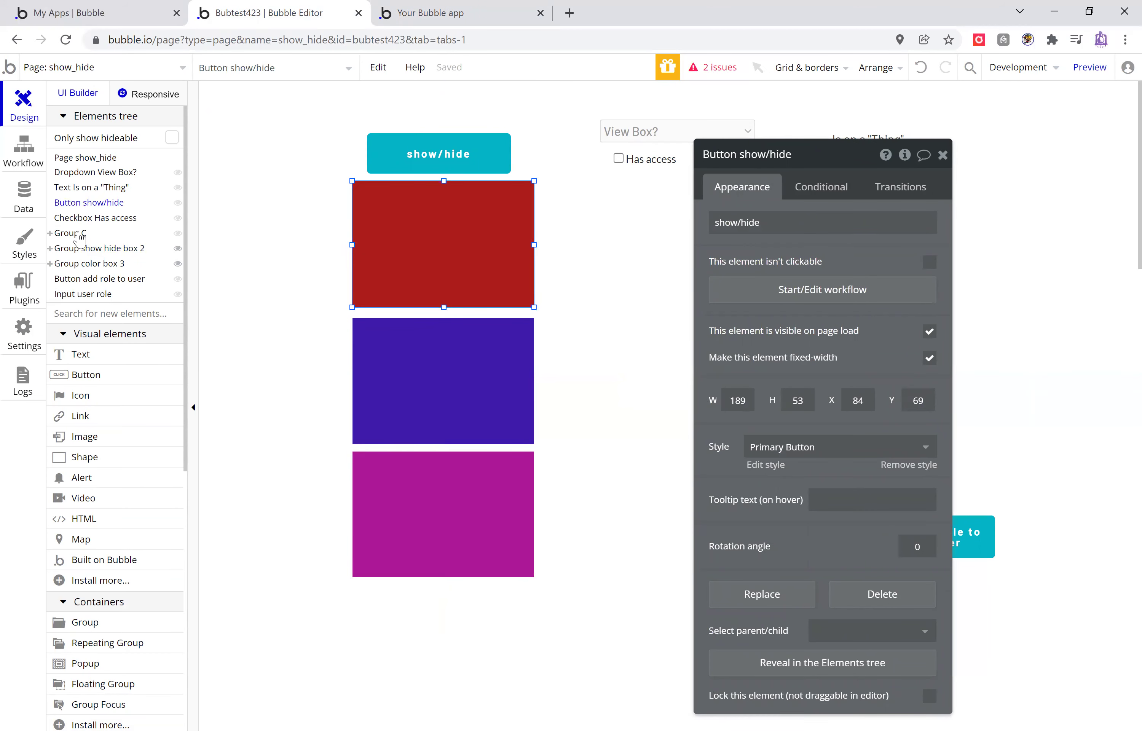
{"action": "left_click", "coordinate": [929, 415]}
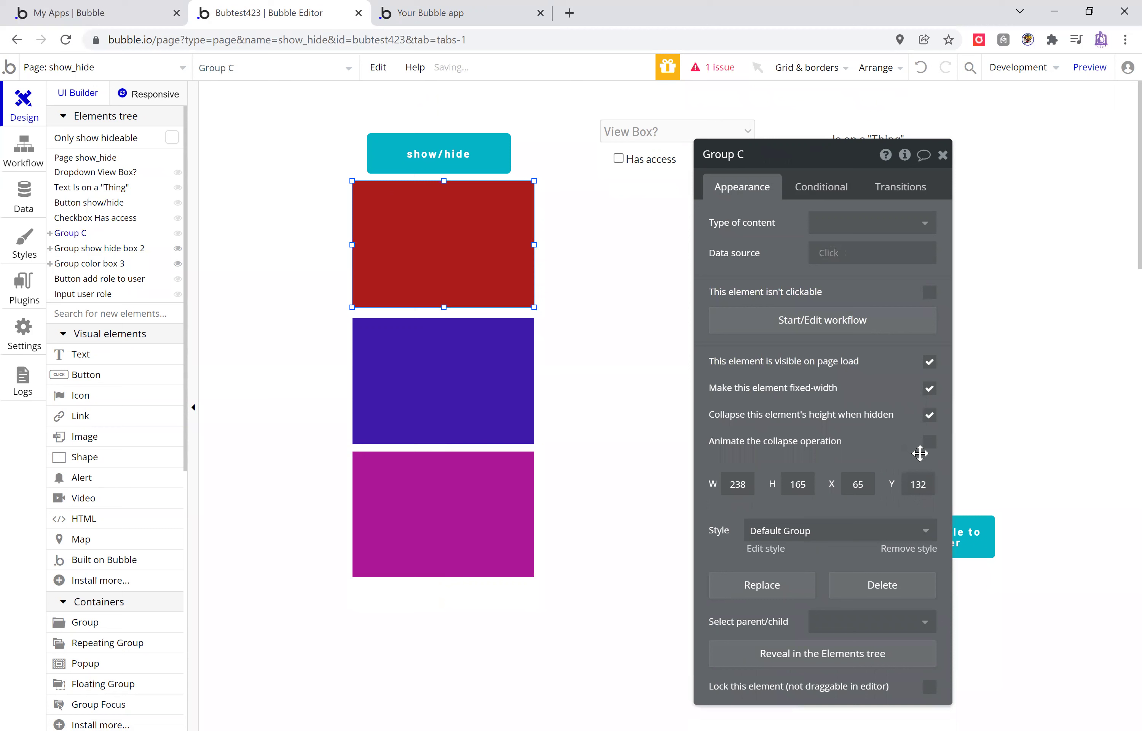
{"action": "left_click", "coordinate": [934, 447]}
{"action": "left_click", "coordinate": [933, 446]}
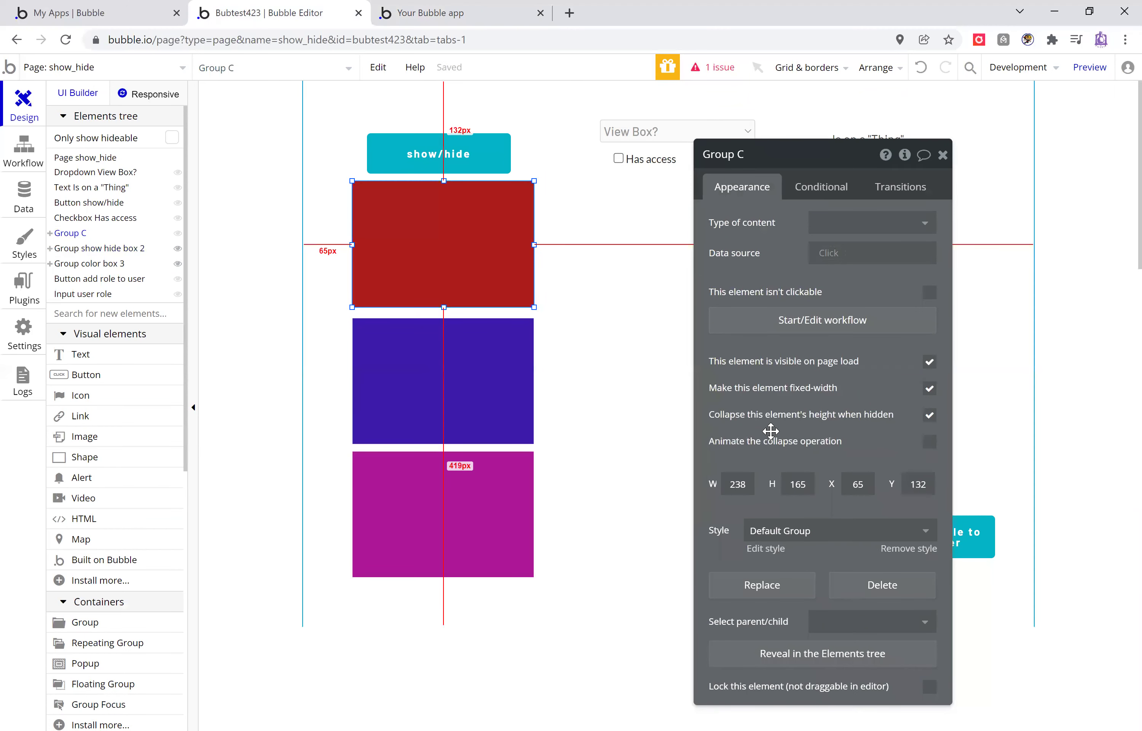
Reload the app preview and toggle the red box repeatedly to test its height collapse.
{"action": "left_click", "coordinate": [435, 6]}
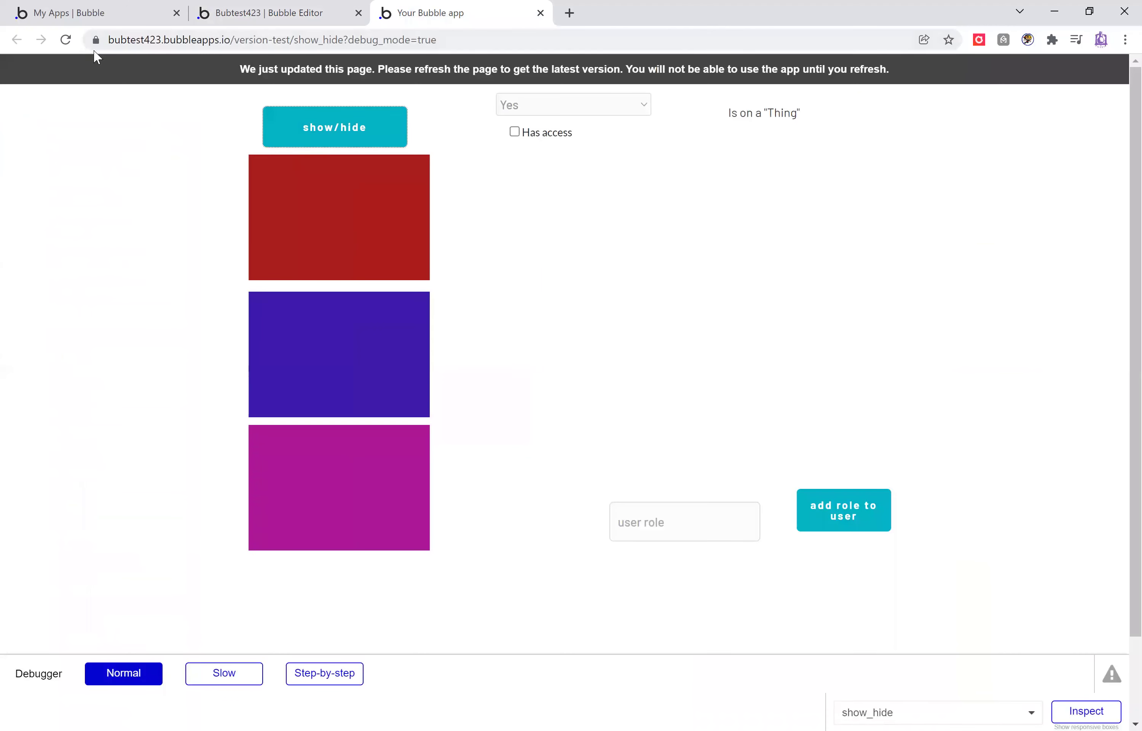
{"action": "left_click", "coordinate": [67, 42]}
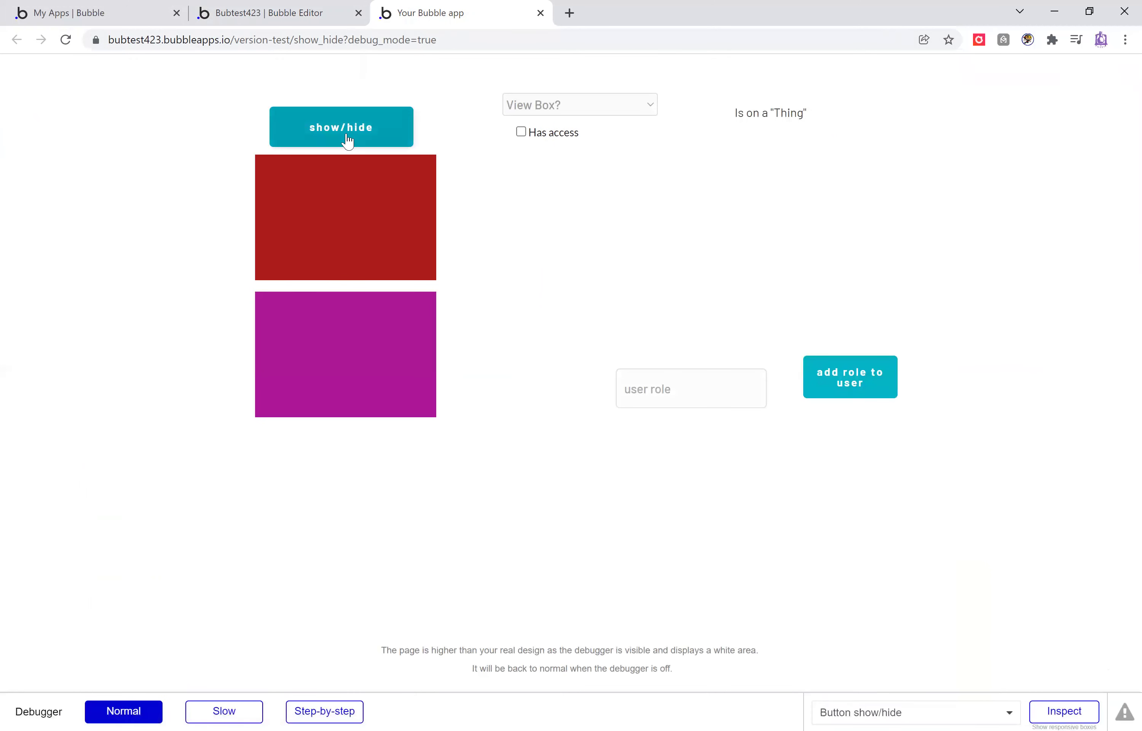
{"action": "left_click", "coordinate": [349, 142]}
{"action": "left_click", "coordinate": [349, 142]}
{"action": "left_click", "coordinate": [349, 142]}
Turn Has access on and off in the preview to test the blue box, and hide the red box.
{"action": "left_click", "coordinate": [521, 133]}
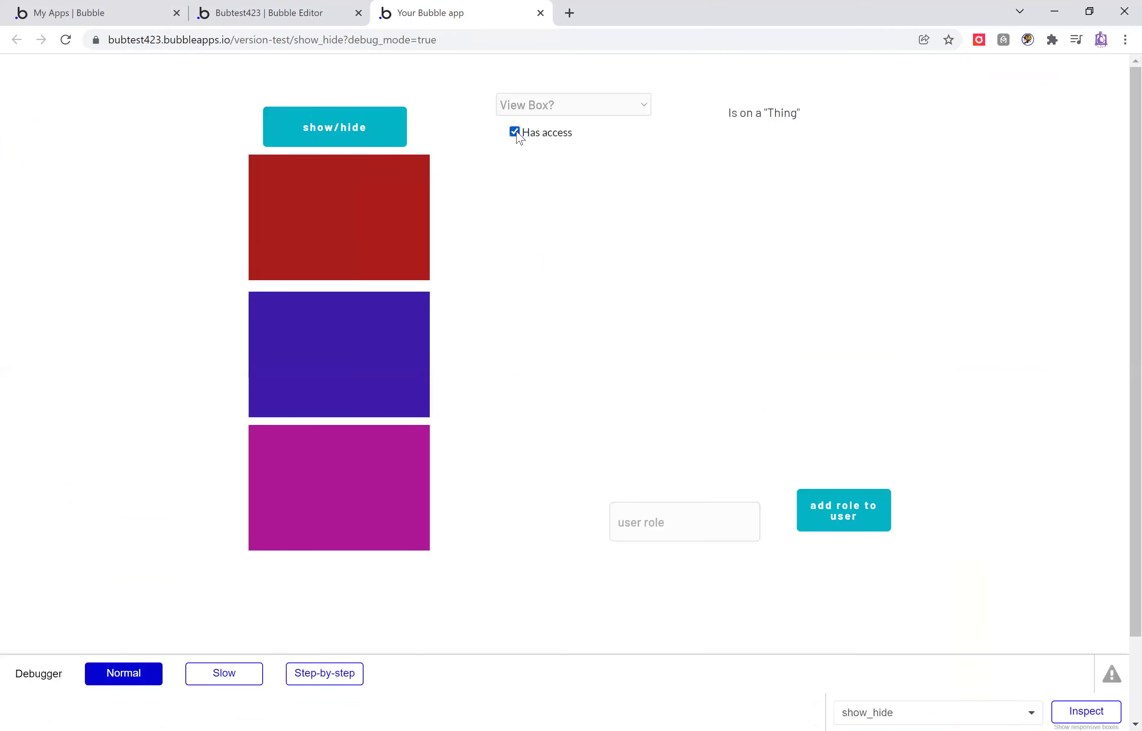
{"action": "left_click", "coordinate": [516, 133]}
{"action": "left_click", "coordinate": [367, 135]}
Change the user's role in the preview to hide the magenta box, and test the show/hide button.
{"action": "left_click", "coordinate": [636, 259]}
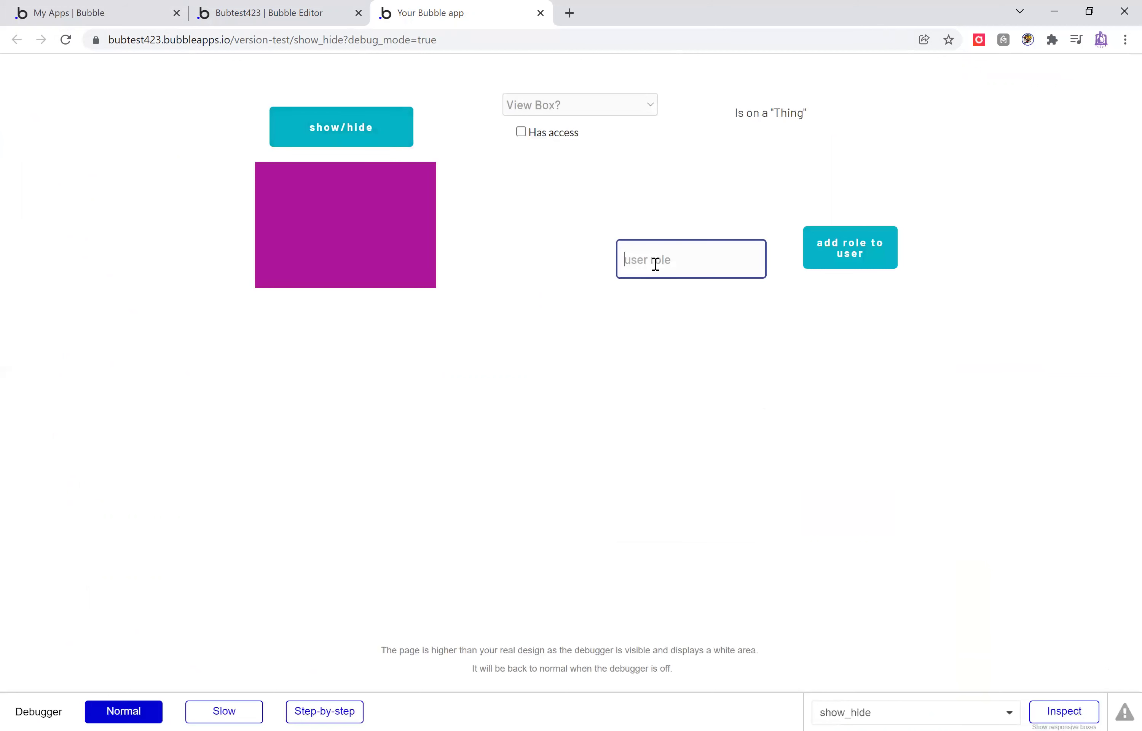
{"action": "left_click", "coordinate": [429, 269]}
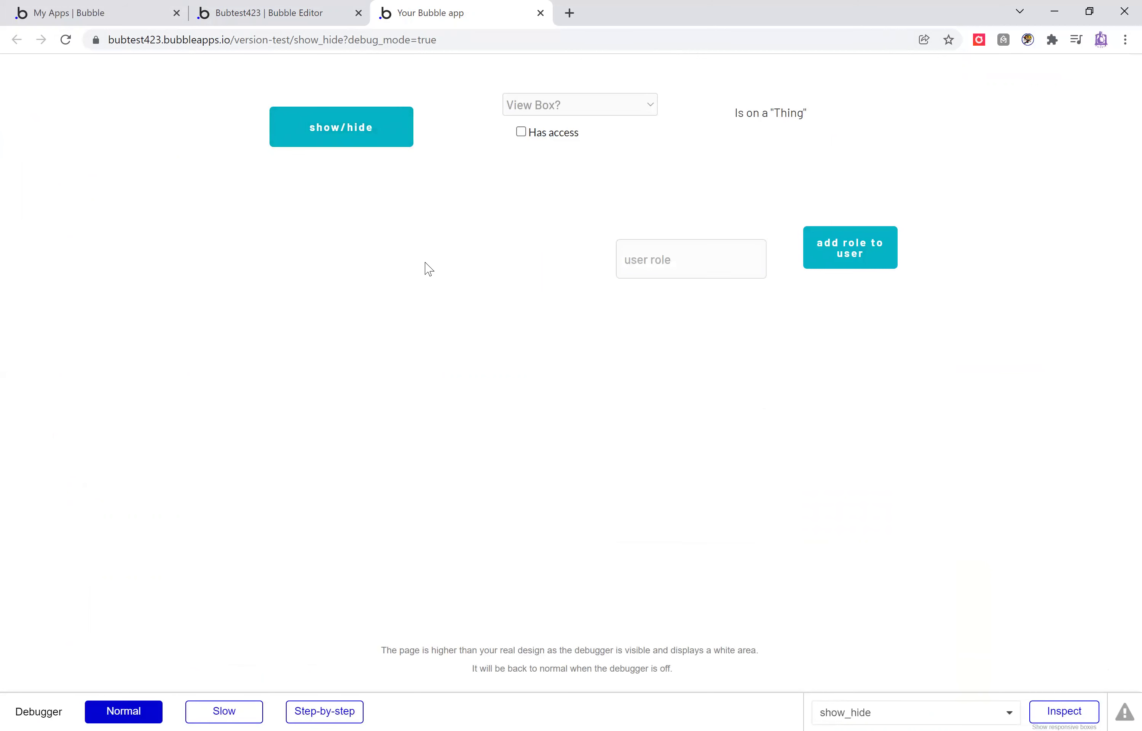
{"action": "left_click", "coordinate": [316, 140]}
Add role 1 to the user in the preview to show the magenta box.
{"action": "left_click", "coordinate": [652, 258]}
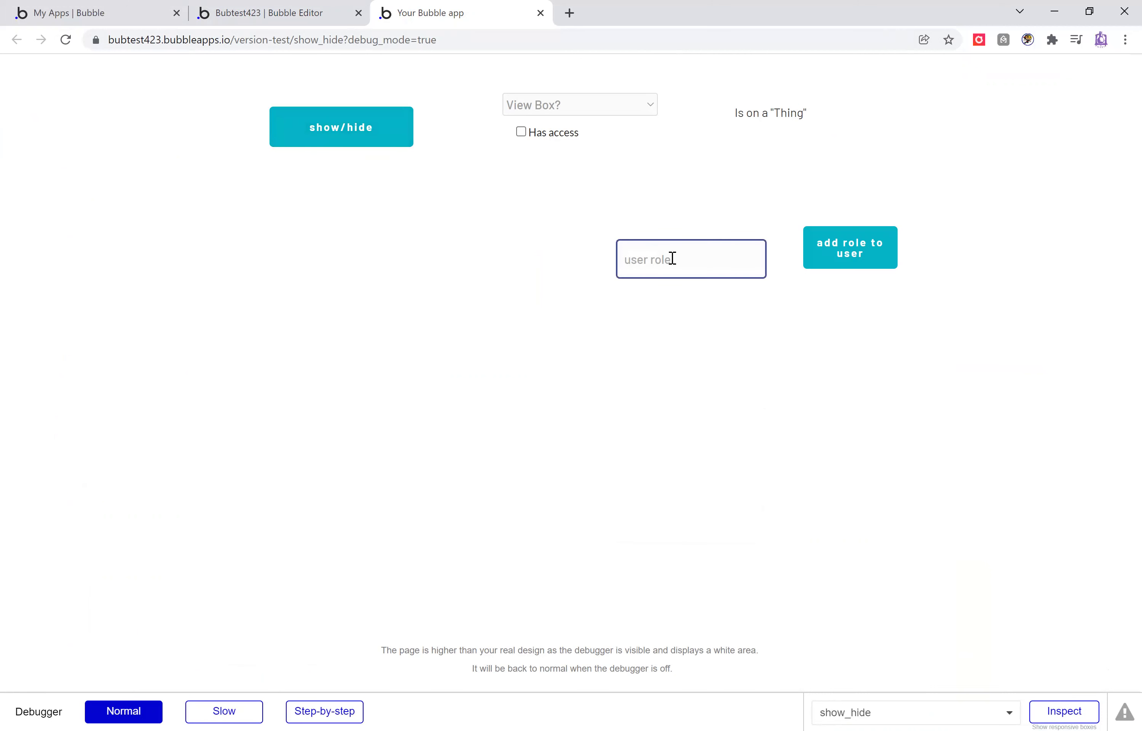
{"action": "type", "text": "1"}
{"action": "left_click", "coordinate": [809, 240]}
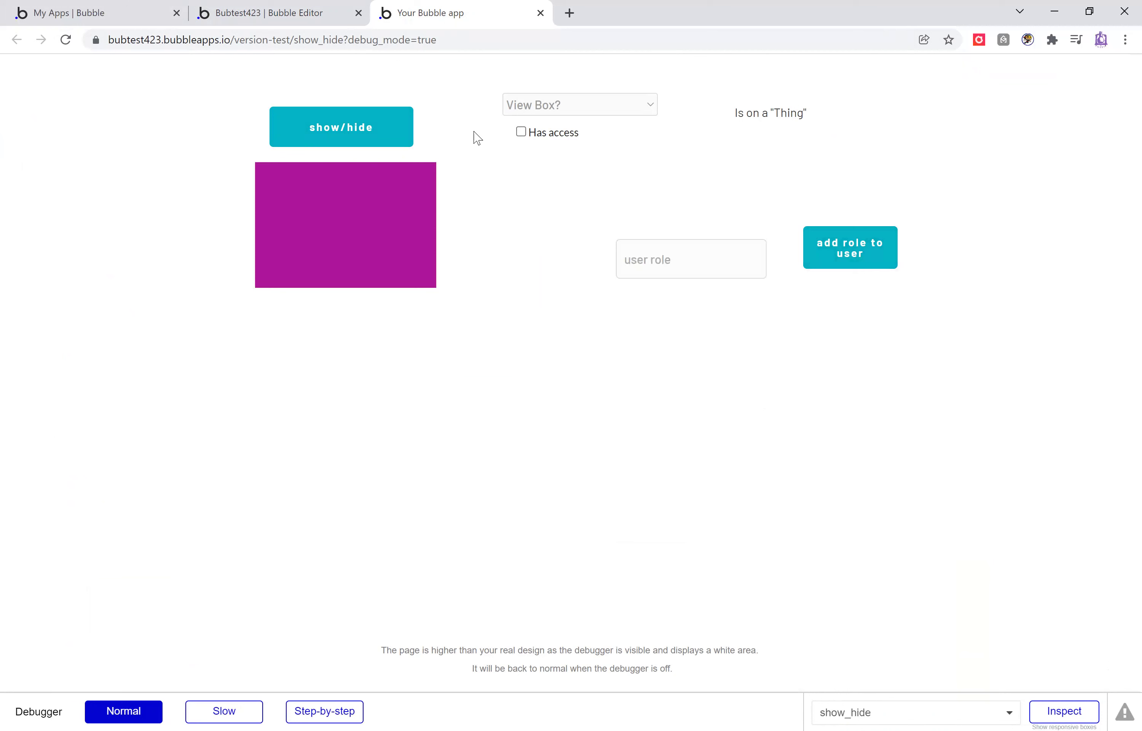
Turn on Has access to show the blue box, and toggle the red box above it to test the full stack.
{"action": "left_click", "coordinate": [521, 132]}
{"action": "left_click", "coordinate": [352, 128]}
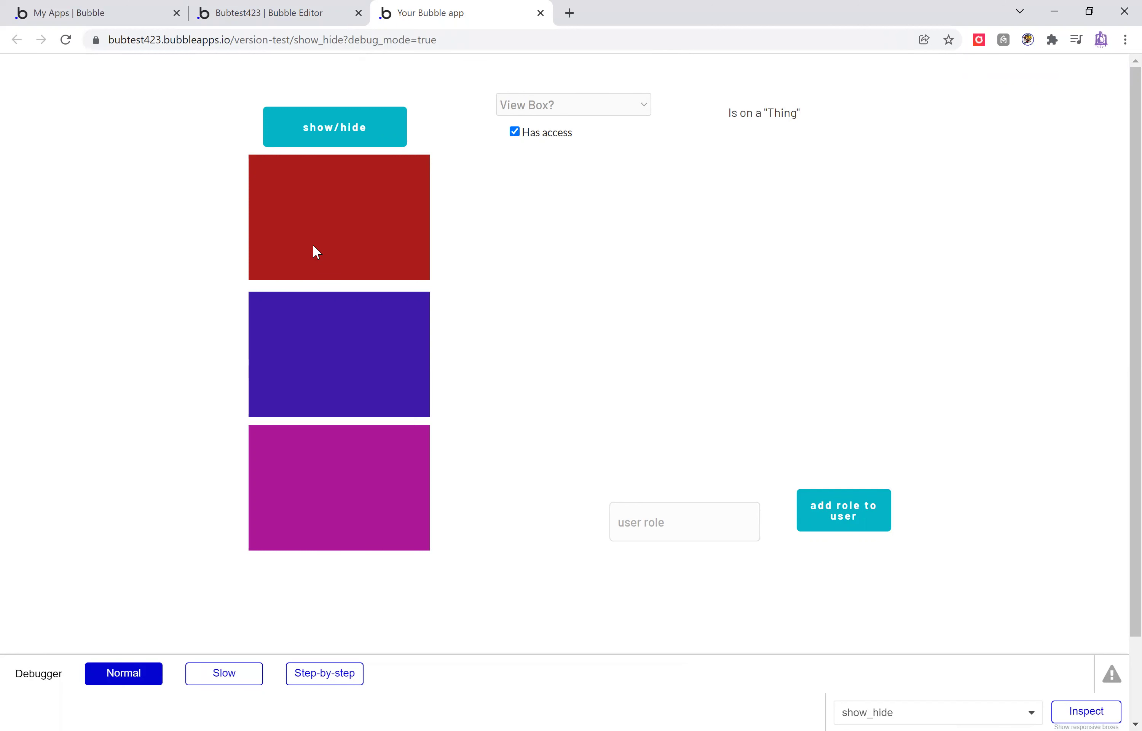
{"action": "left_click", "coordinate": [361, 135]}
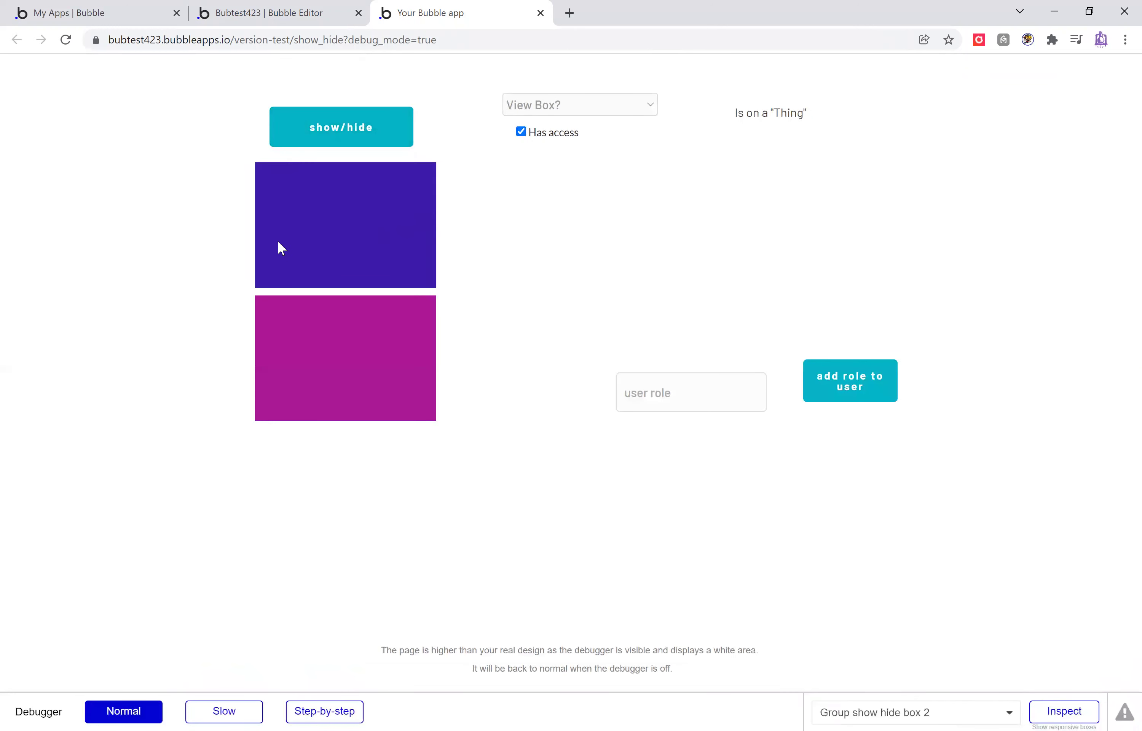
{"action": "left_click", "coordinate": [351, 144]}
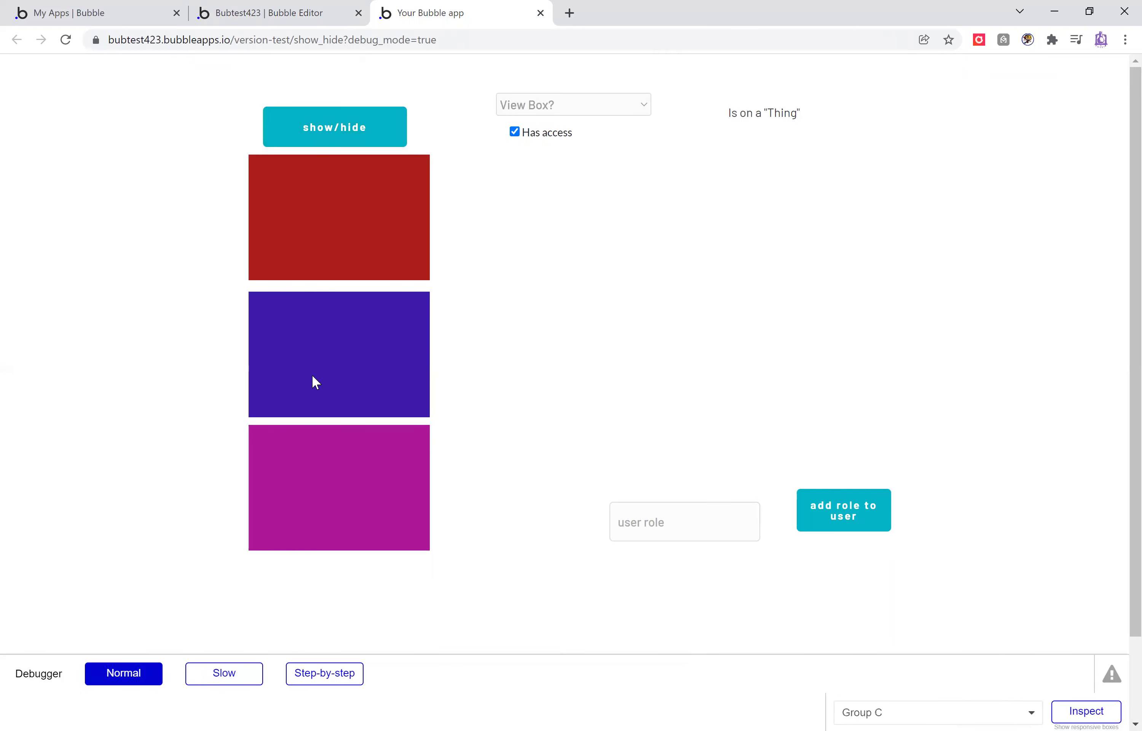
Switch Has access off, on and off again to test how the magenta box moves beneath the blue one.
{"action": "left_click", "coordinate": [515, 133]}
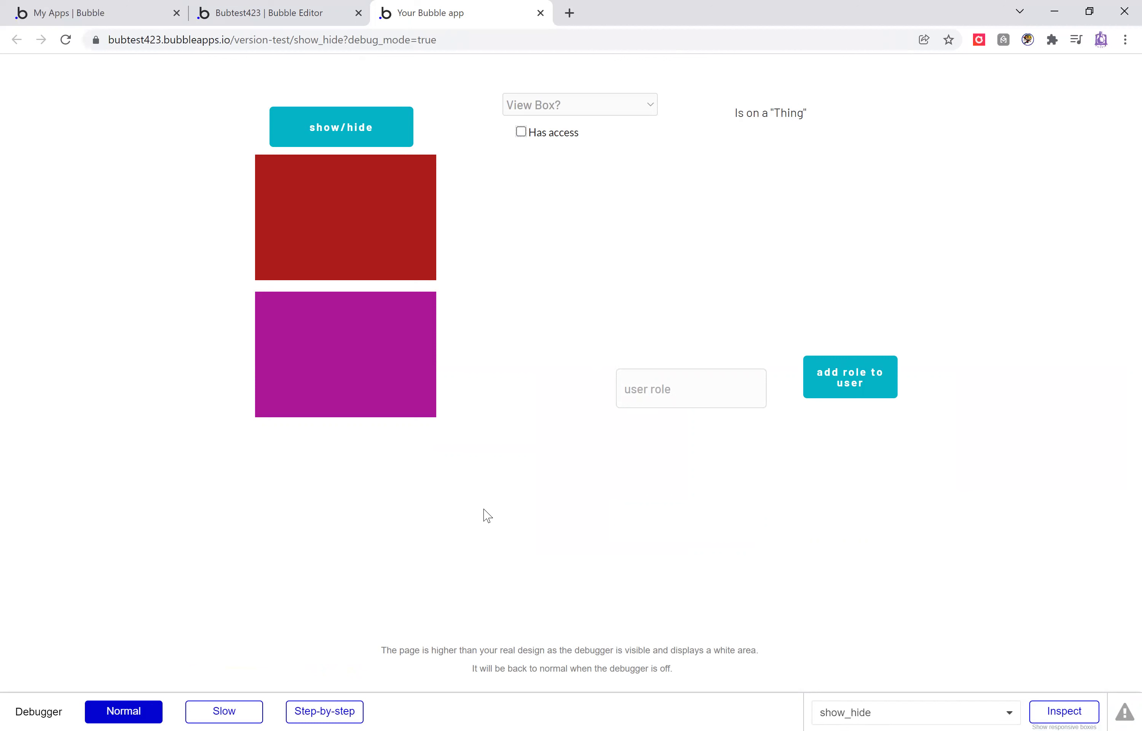
{"action": "left_click", "coordinate": [525, 138]}
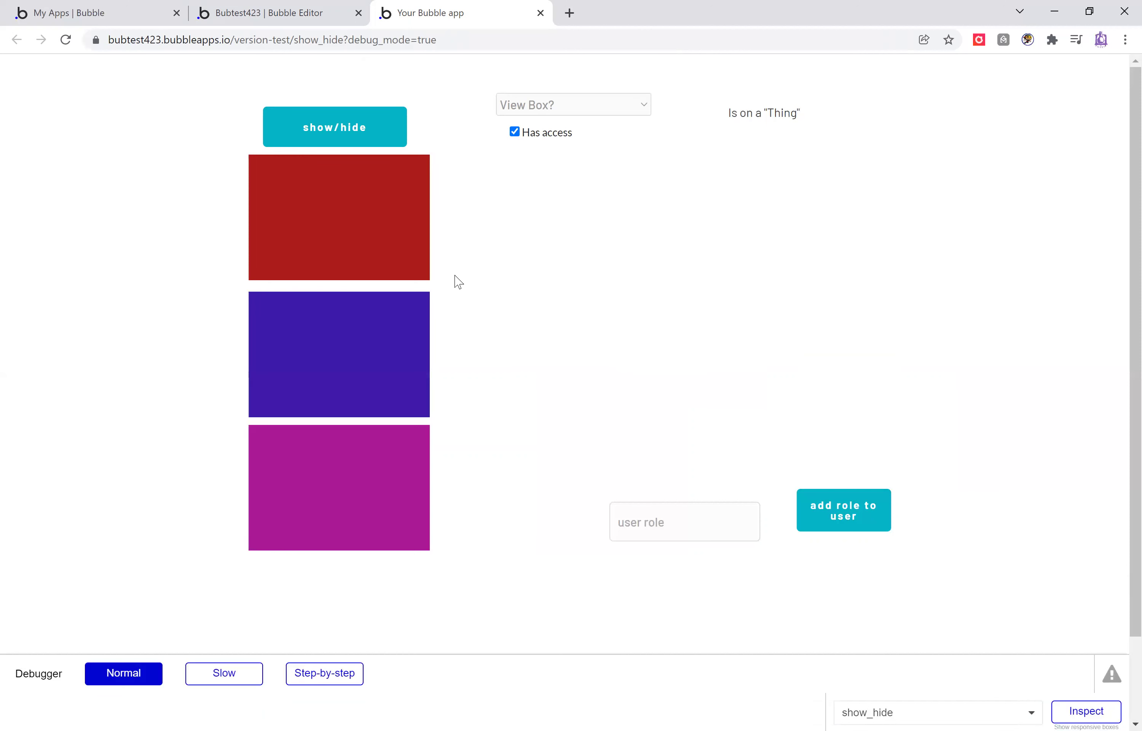
{"action": "left_click", "coordinate": [514, 132]}
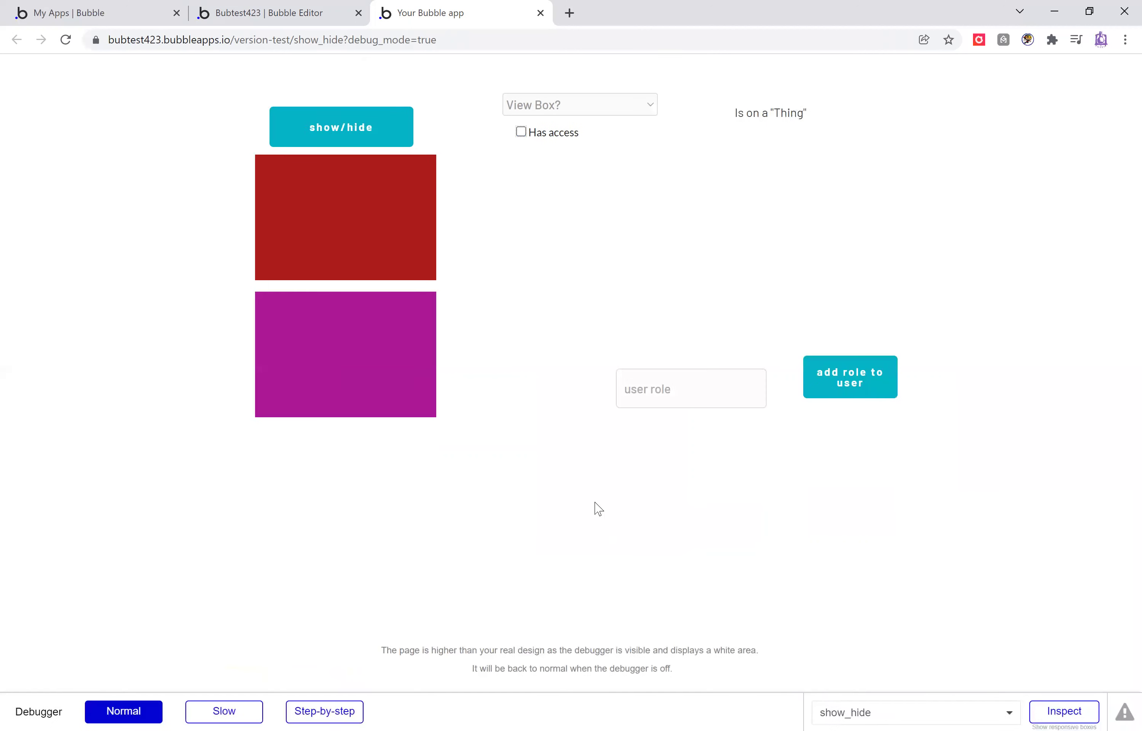
Change the user's role to hide the magenta box, and toggle the red box off and on.
{"action": "left_click", "coordinate": [665, 369]}
{"action": "type", "text": "q"}
{"action": "left_click", "coordinate": [902, 465]}
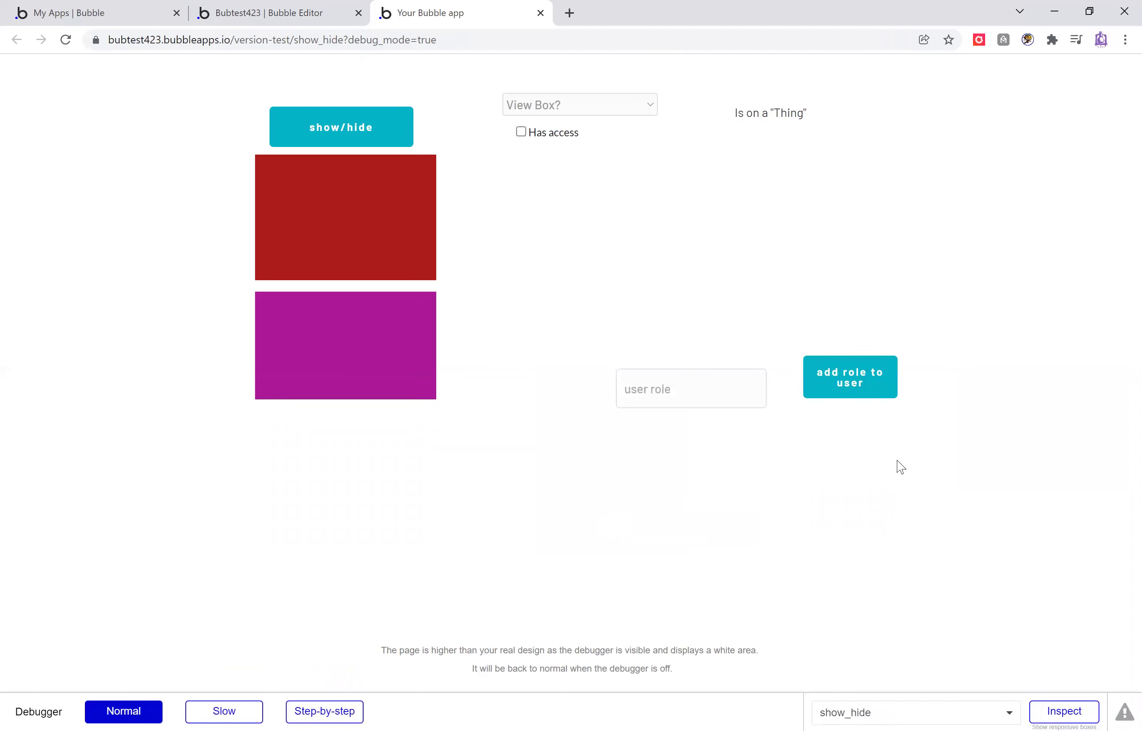
{"action": "left_click", "coordinate": [334, 142]}
{"action": "left_click", "coordinate": [333, 143]}
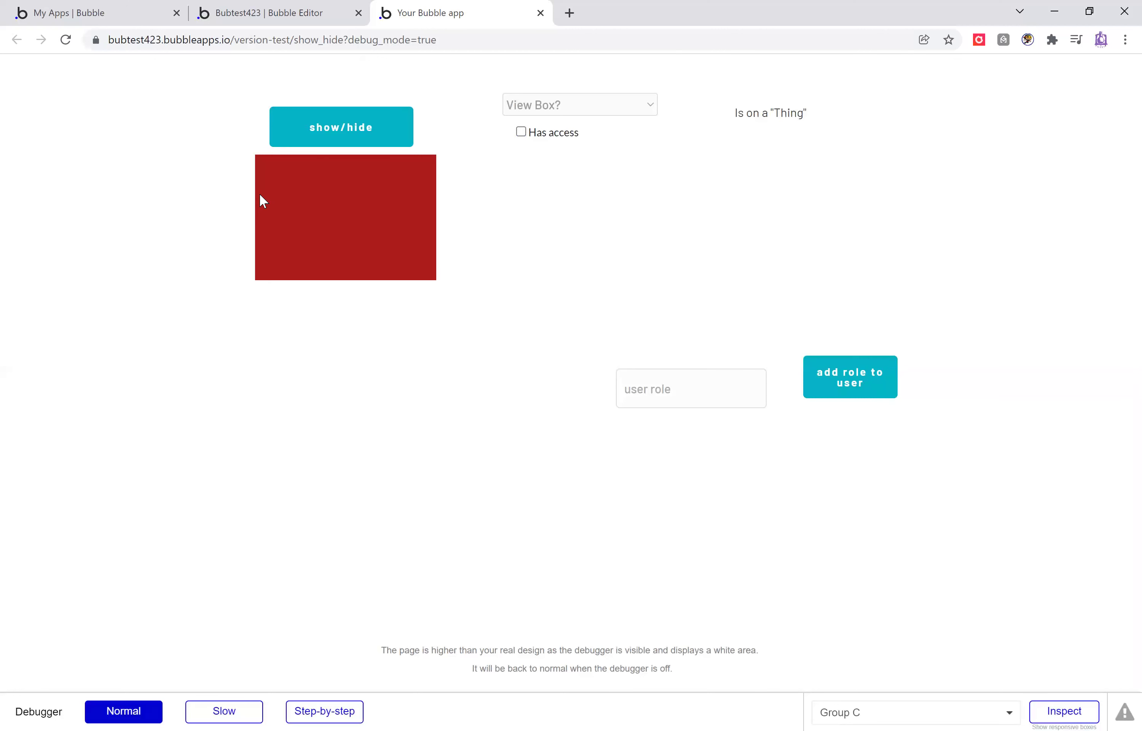
Show the blue and magenta boxes through Has access and the user role, and hide the blue and red boxes again.
{"action": "left_click", "coordinate": [522, 132]}
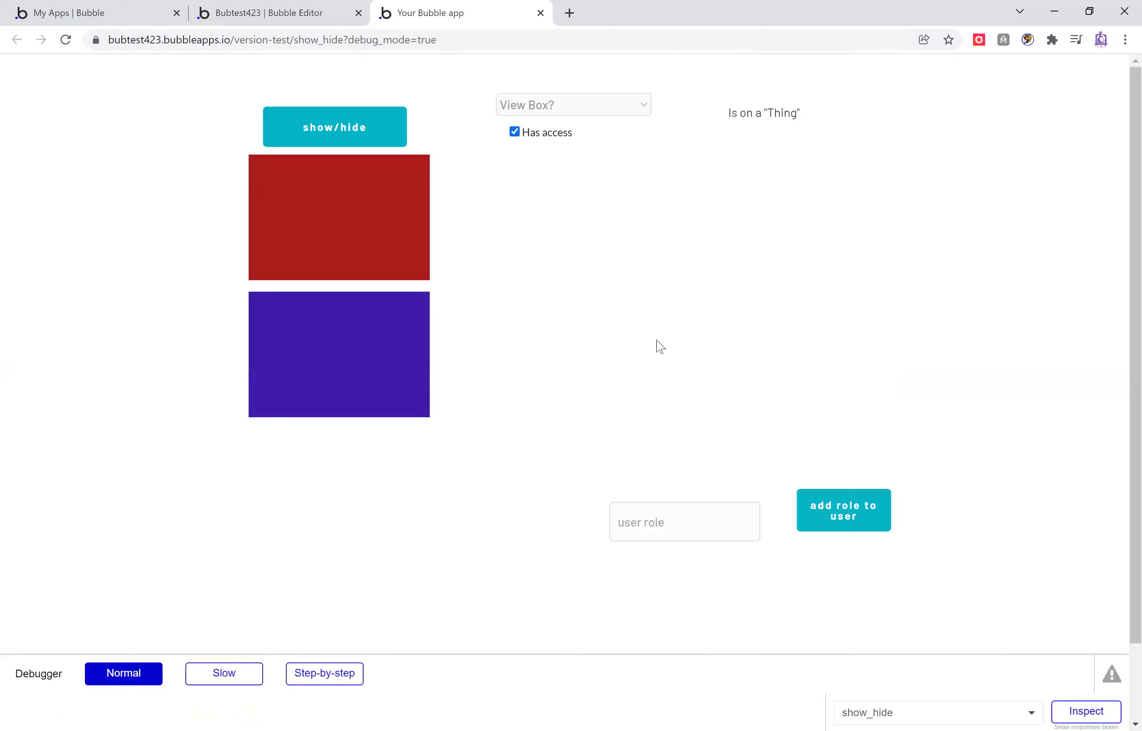
{"action": "left_click", "coordinate": [671, 530]}
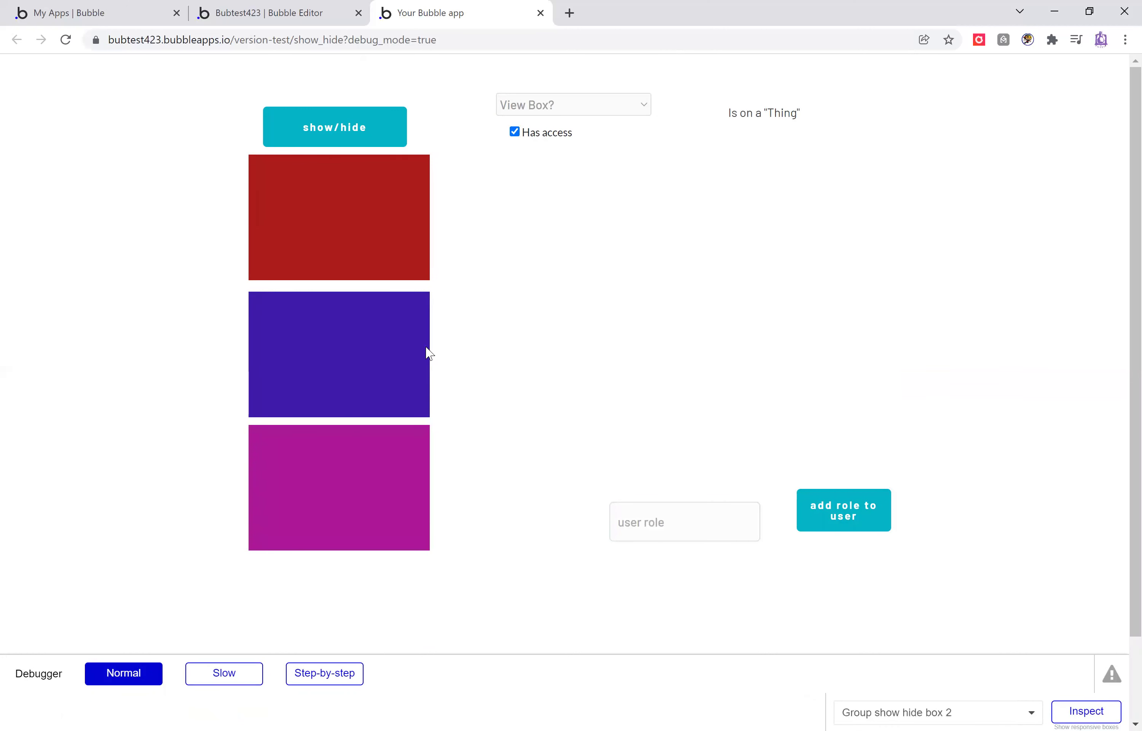
{"action": "left_click", "coordinate": [515, 134]}
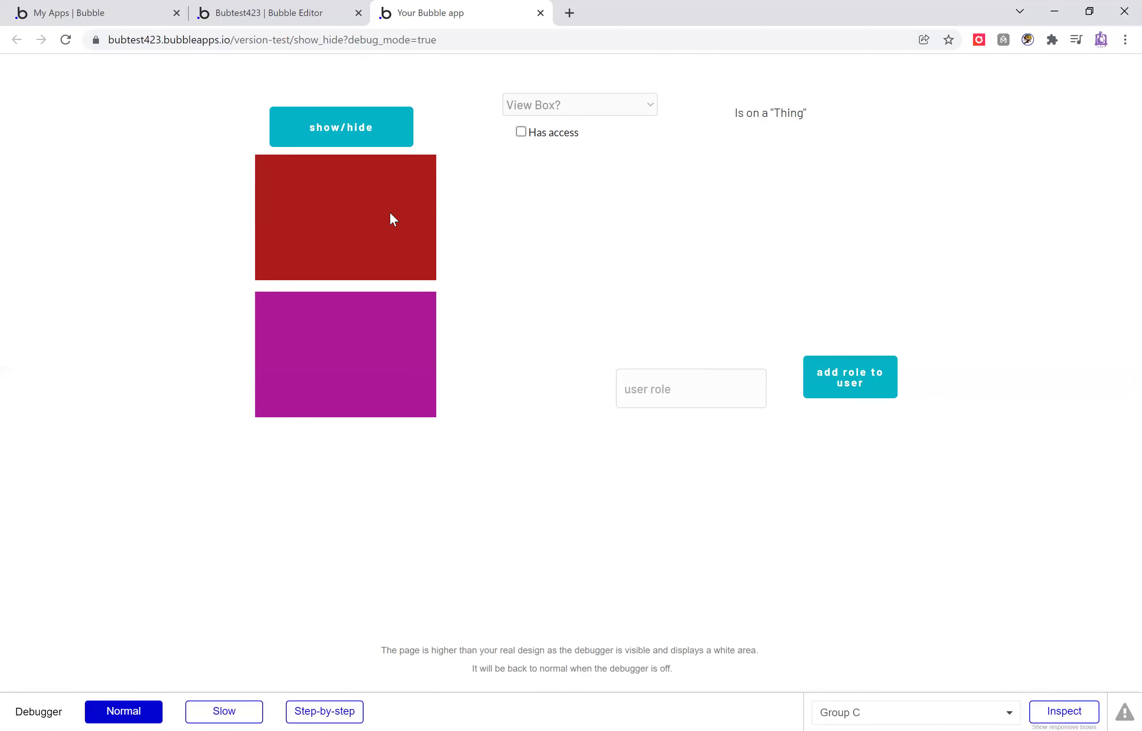
{"action": "left_click", "coordinate": [362, 142]}
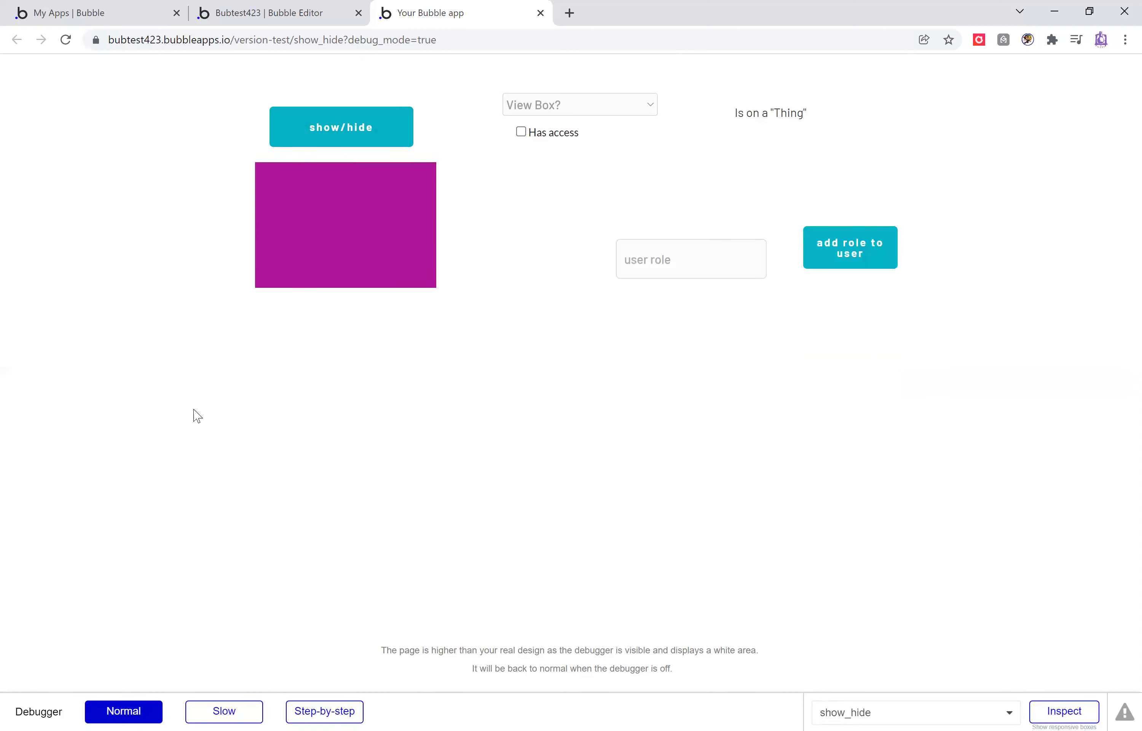